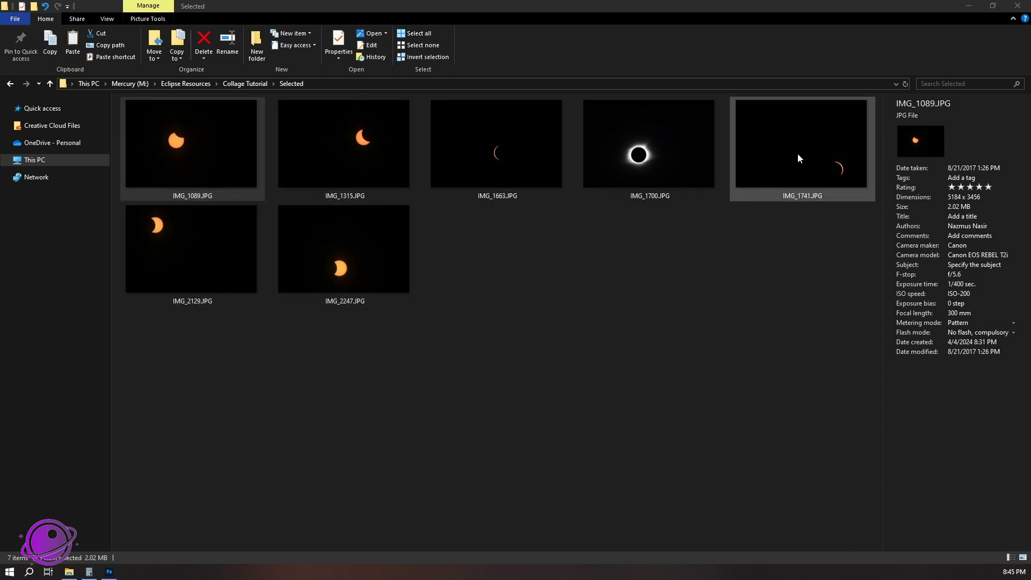
{"action": "double_click", "coordinate": [233, 127]}
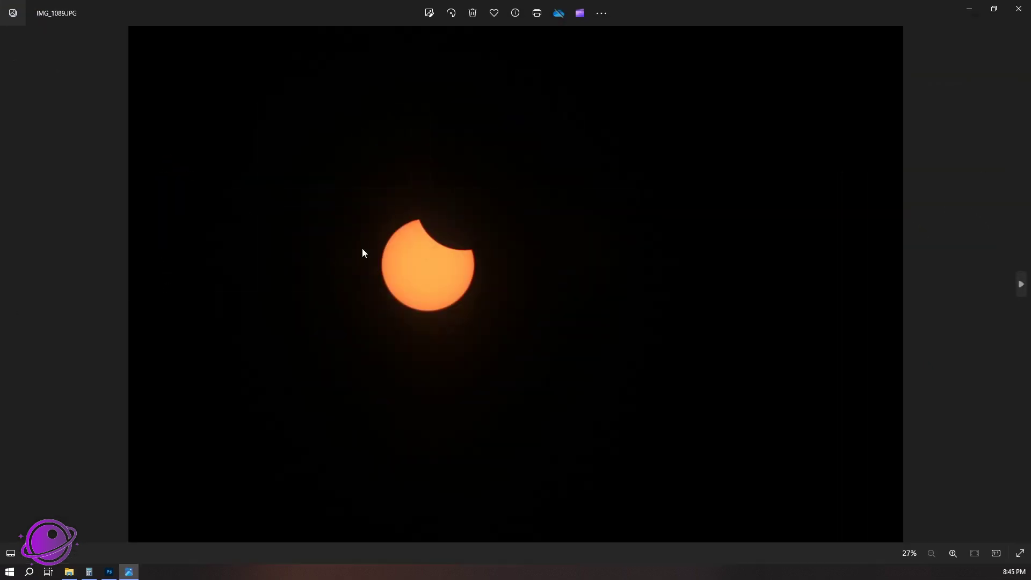
{"action": "key", "text": "Right"}
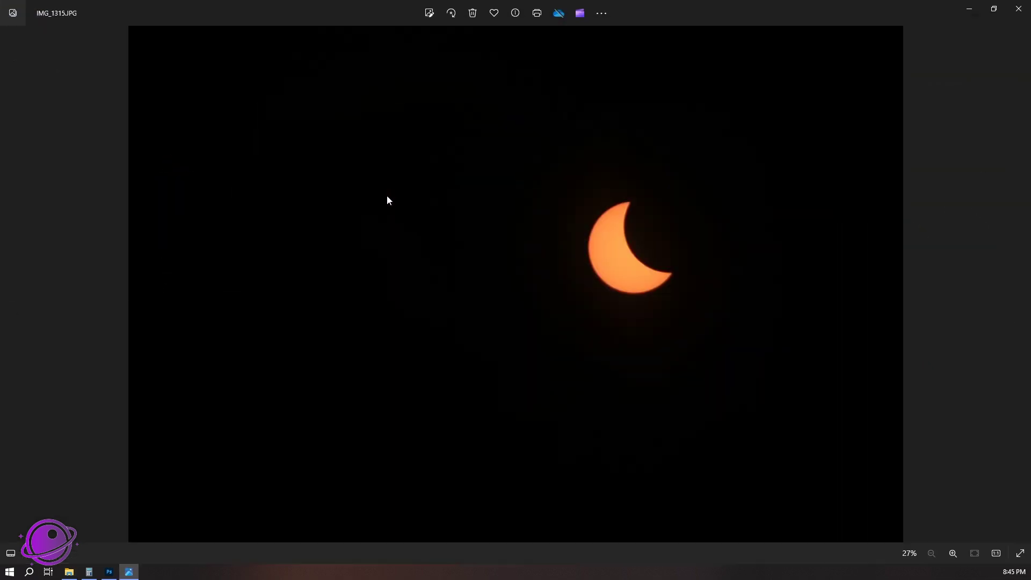
{"action": "key", "text": "Right"}
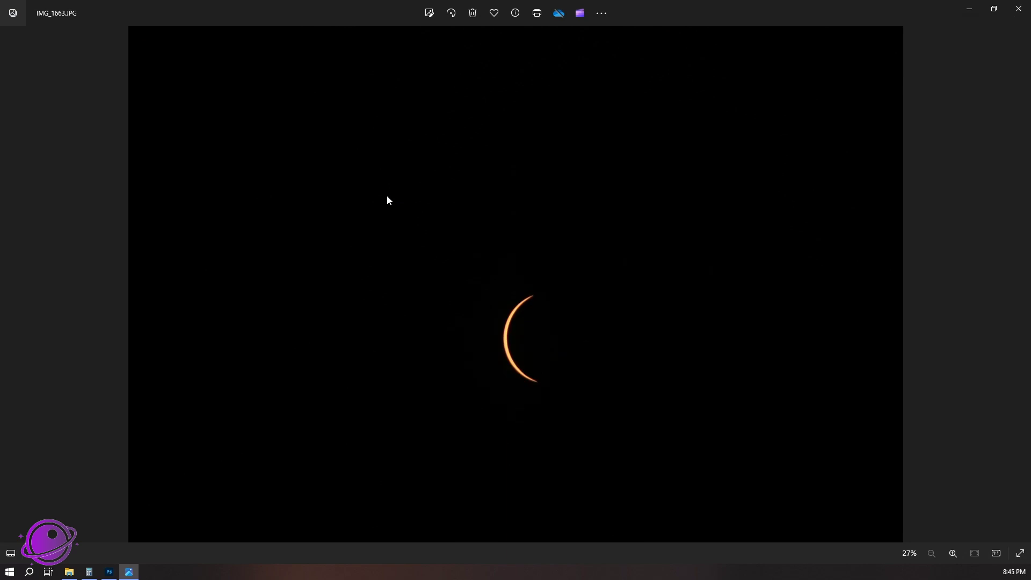
{"action": "key", "text": "Right"}
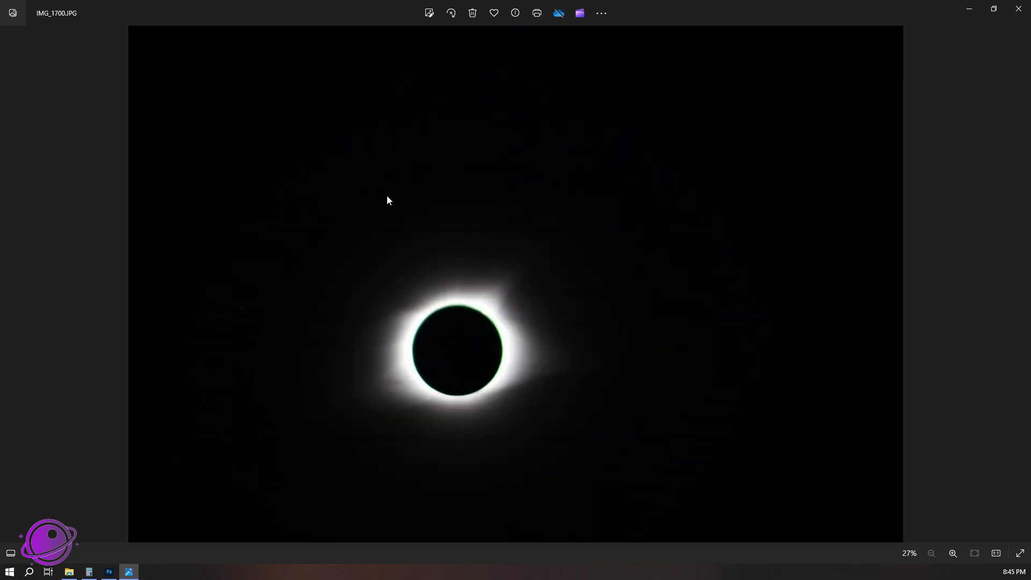
{"action": "key", "text": "Right"}
{"action": "key", "text": "Right"}
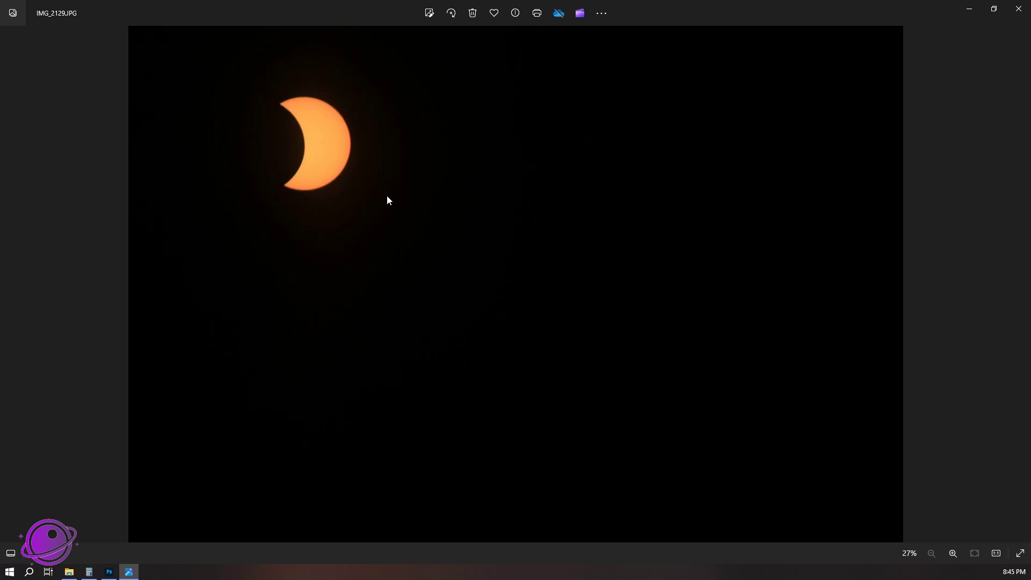
{"action": "key", "text": "Right"}
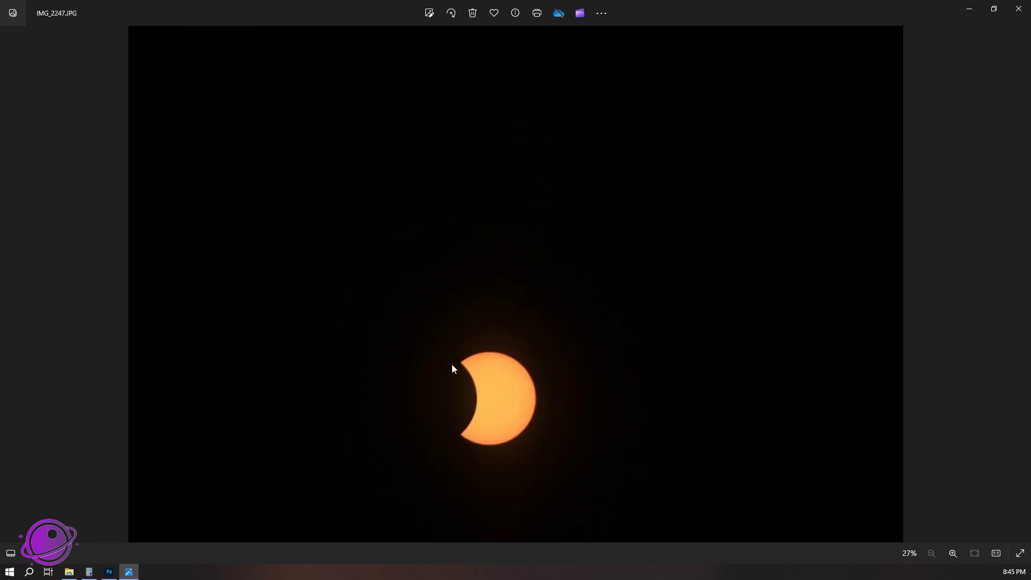
{"action": "left_click", "coordinate": [1018, 9]}
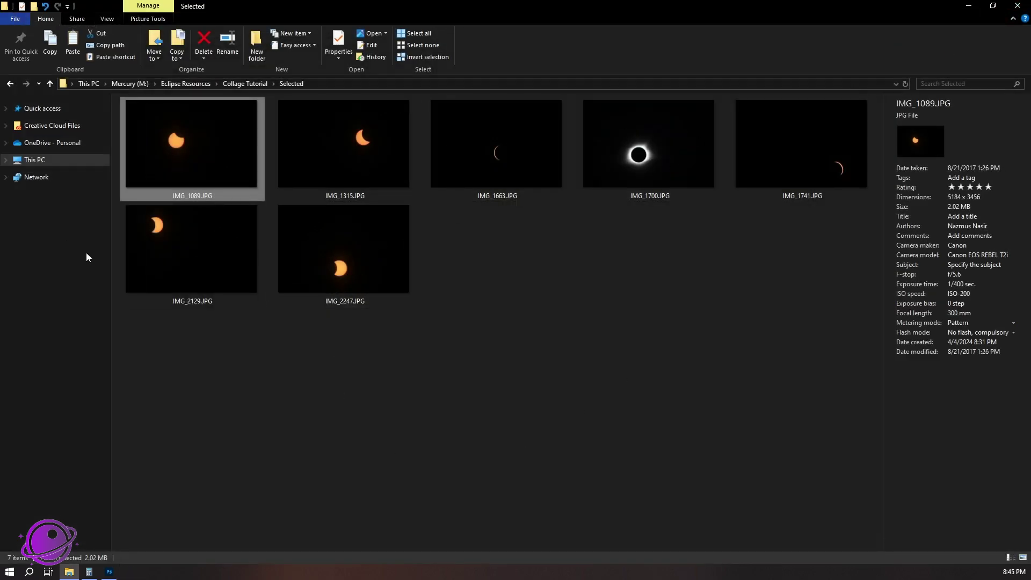
- Load all seven eclipse JPGs from the Selected folder as stacked layers via Load Files into Stack
{"action": "left_click", "coordinate": [109, 571]}
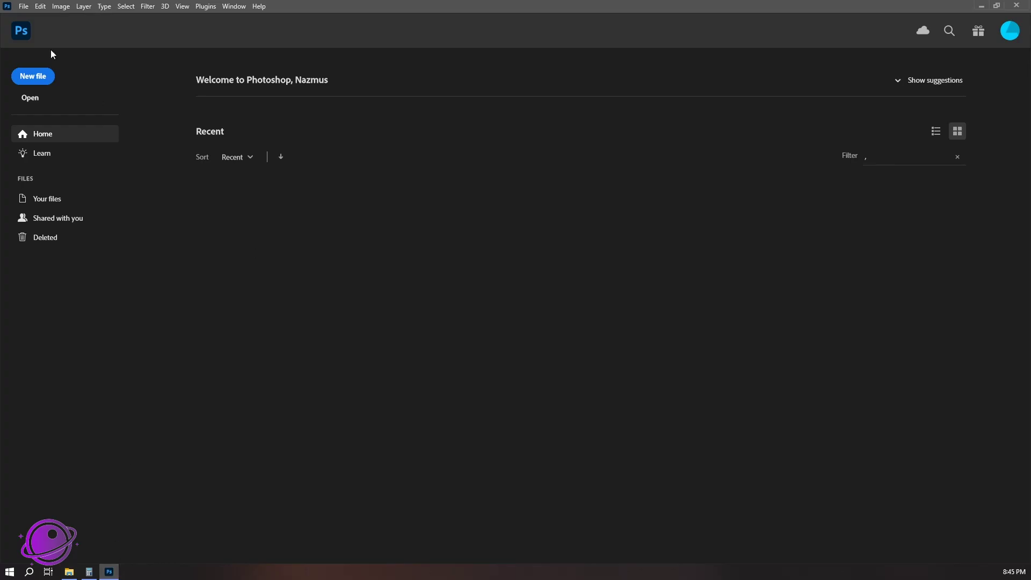
{"action": "left_click", "coordinate": [24, 8]}
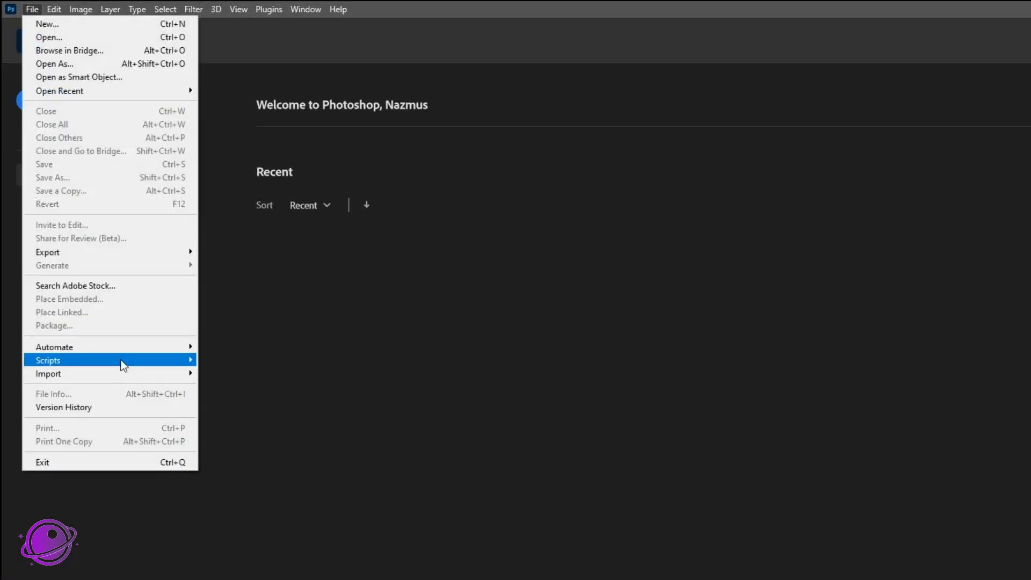
{"action": "mouse_move", "coordinate": [93, 278]}
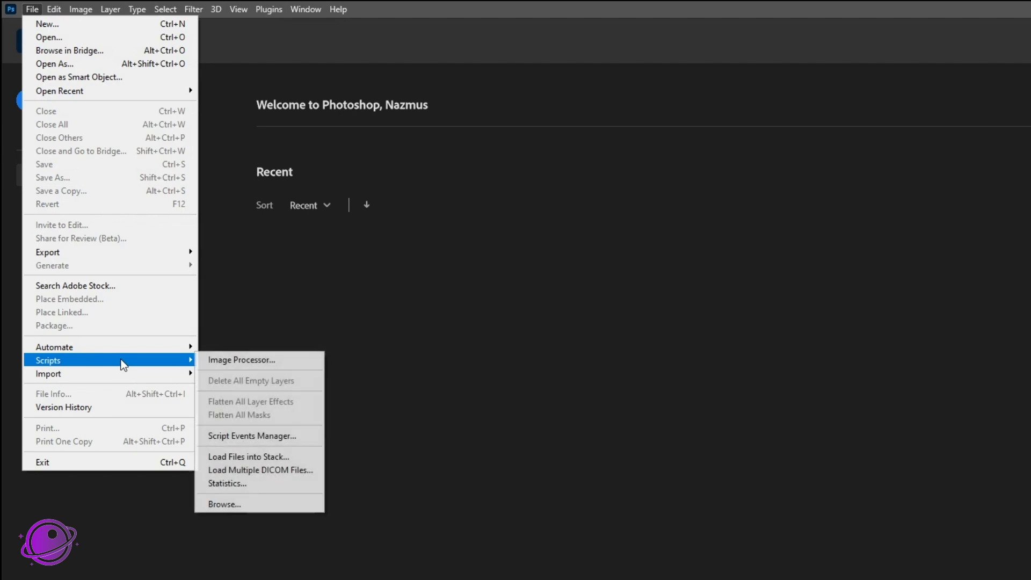
{"action": "left_click", "coordinate": [259, 456]}
{"action": "left_click", "coordinate": [619, 334]}
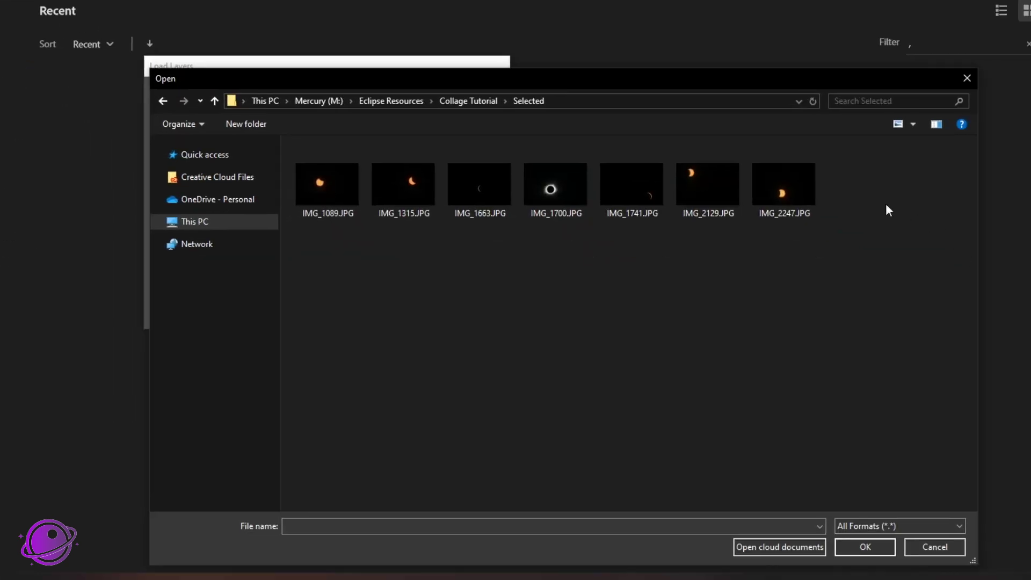
{"action": "left_click_drag", "start_coordinate": [1030, 348], "coordinate": [524, 338]}
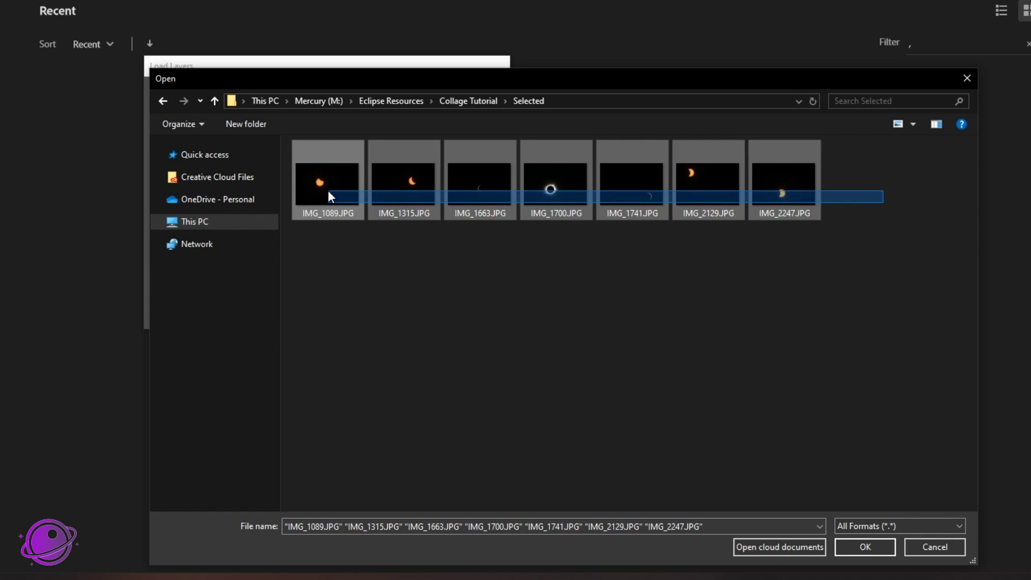
{"action": "left_click_drag", "start_coordinate": [329, 197], "coordinate": [329, 196]}
{"action": "left_click", "coordinate": [874, 552]}
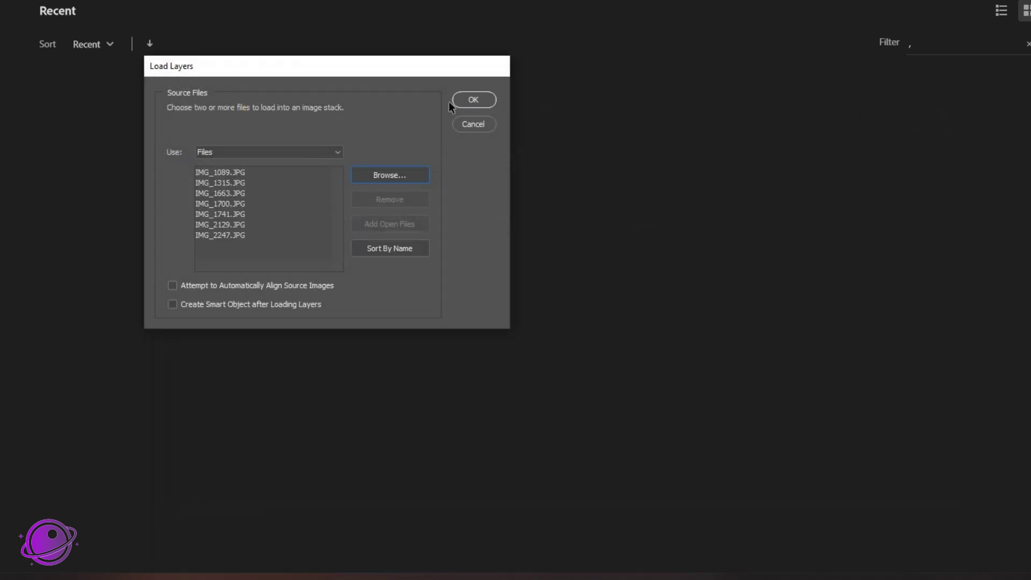
{"action": "left_click", "coordinate": [471, 98]}
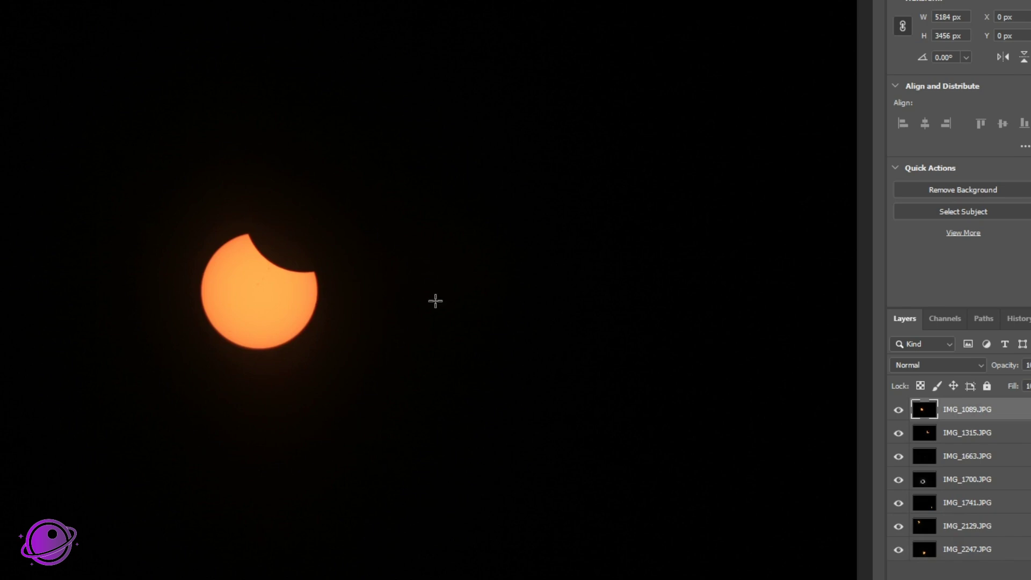
- Hide the IMG_1089, IMG_1315, IMG_1663, IMG_1700 and IMG_1741 layers
{"action": "scroll", "coordinate": [435, 301], "scroll_direction": "down", "scroll_amount": 1}
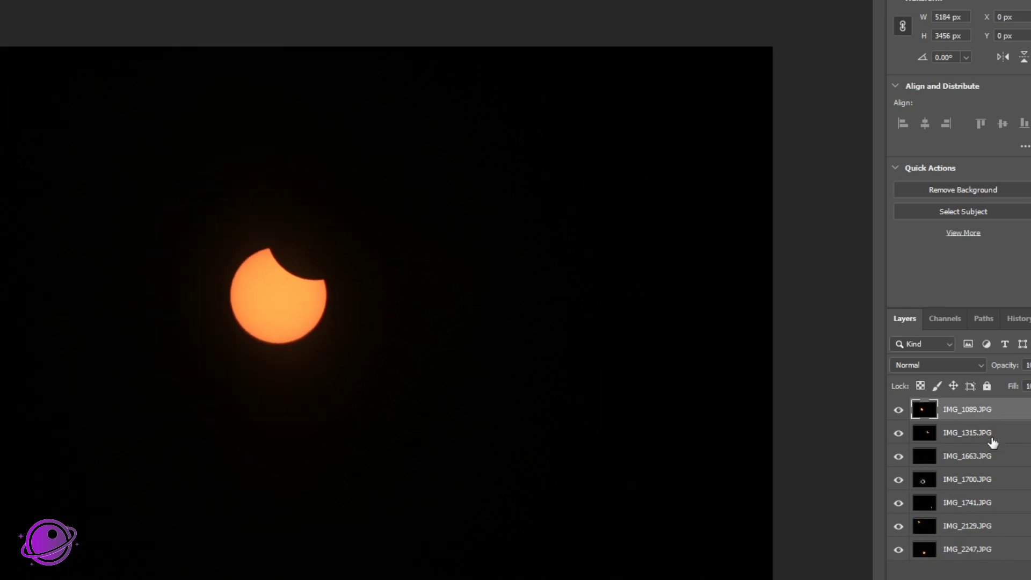
{"action": "left_click", "coordinate": [897, 409]}
{"action": "left_click", "coordinate": [898, 432]}
{"action": "left_click", "coordinate": [897, 456]}
{"action": "left_click", "coordinate": [898, 479]}
{"action": "left_click", "coordinate": [898, 502]}
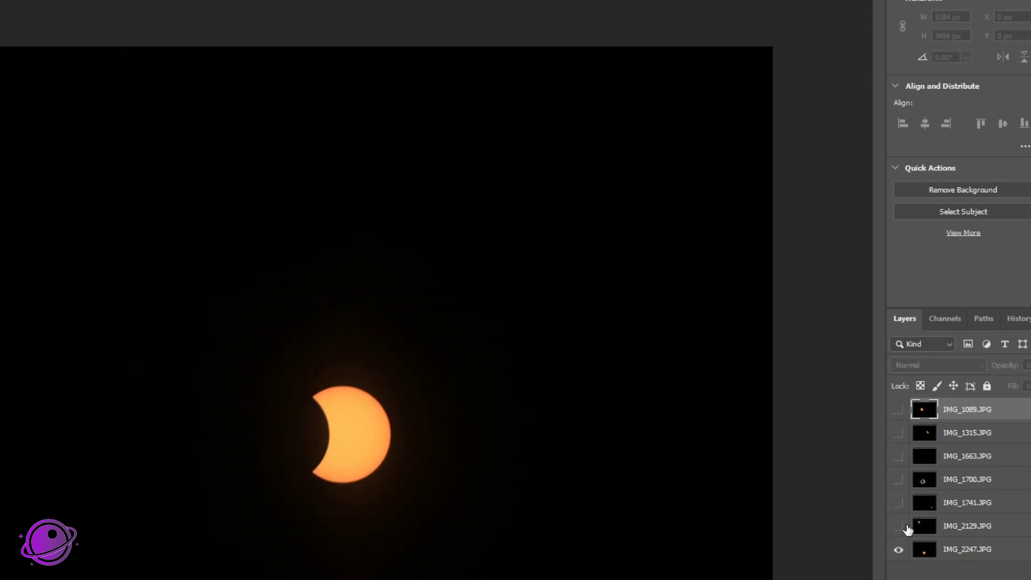
- Briefly show IMG_1700, hide it again, and make IMG_2247 the active layer
{"action": "left_click", "coordinate": [944, 480]}
{"action": "left_click", "coordinate": [897, 479]}
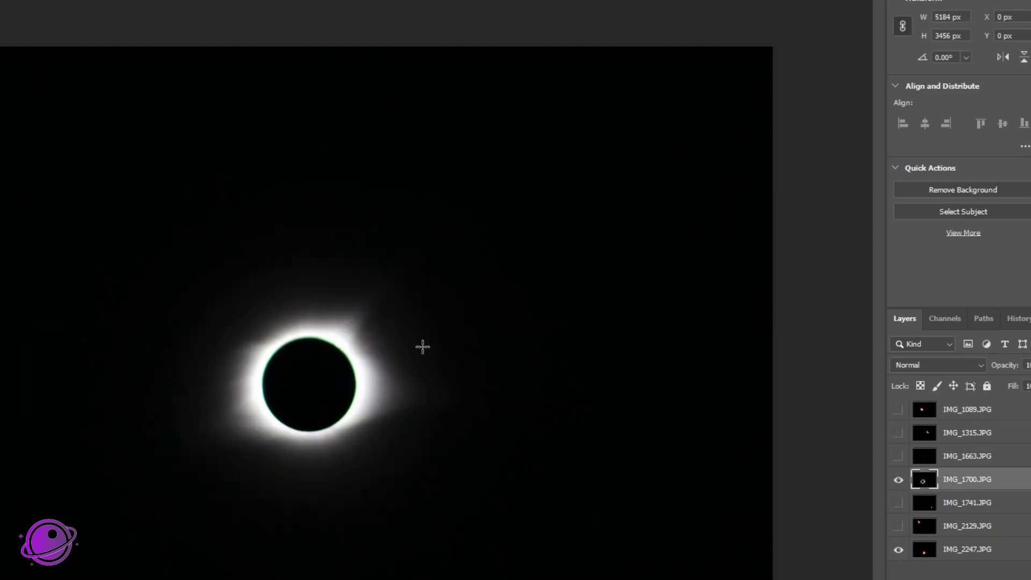
{"action": "left_click", "coordinate": [899, 480]}
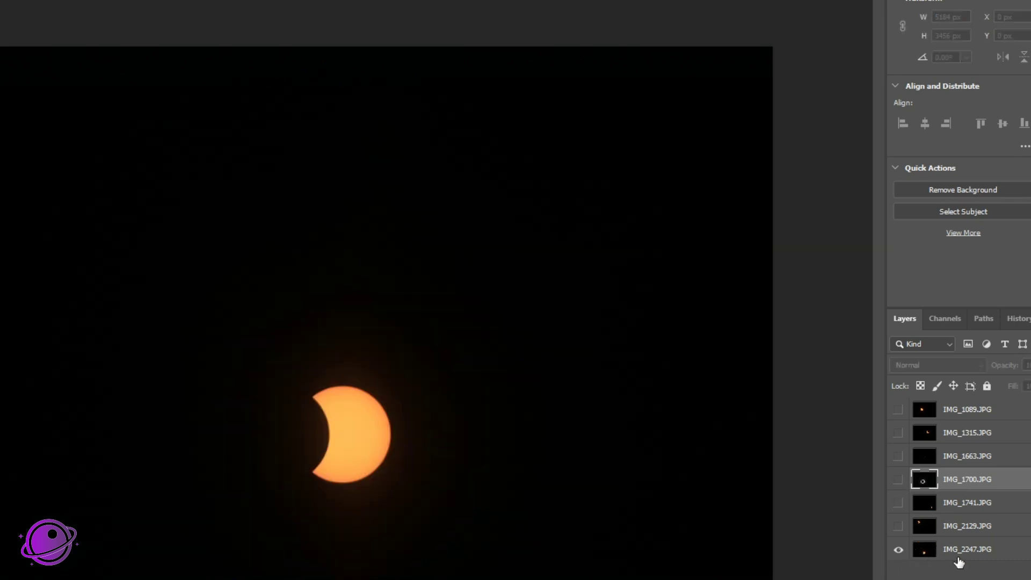
{"action": "left_click", "coordinate": [924, 557]}
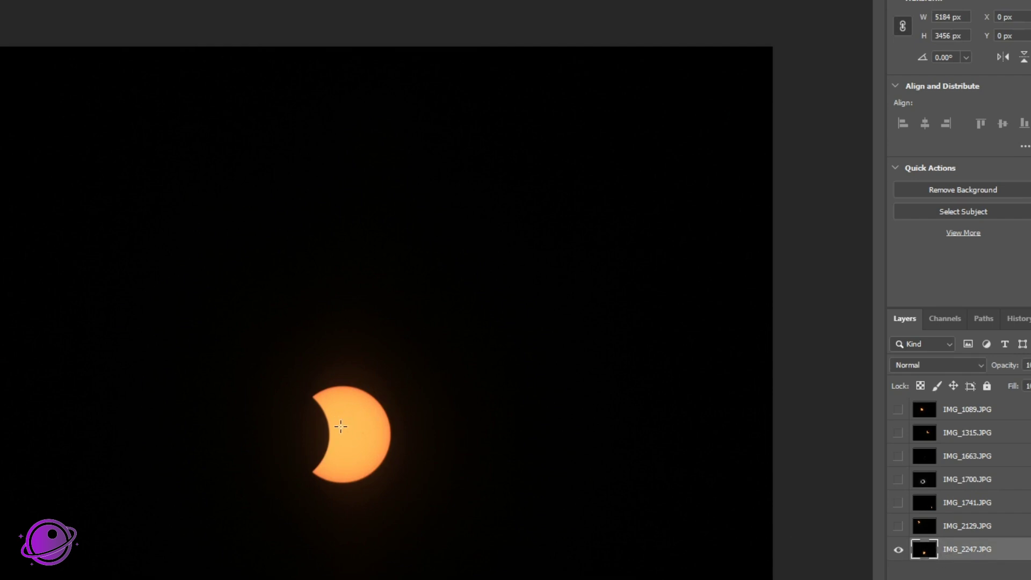
{"action": "scroll", "coordinate": [317, 430], "scroll_direction": "up", "scroll_amount": 4}
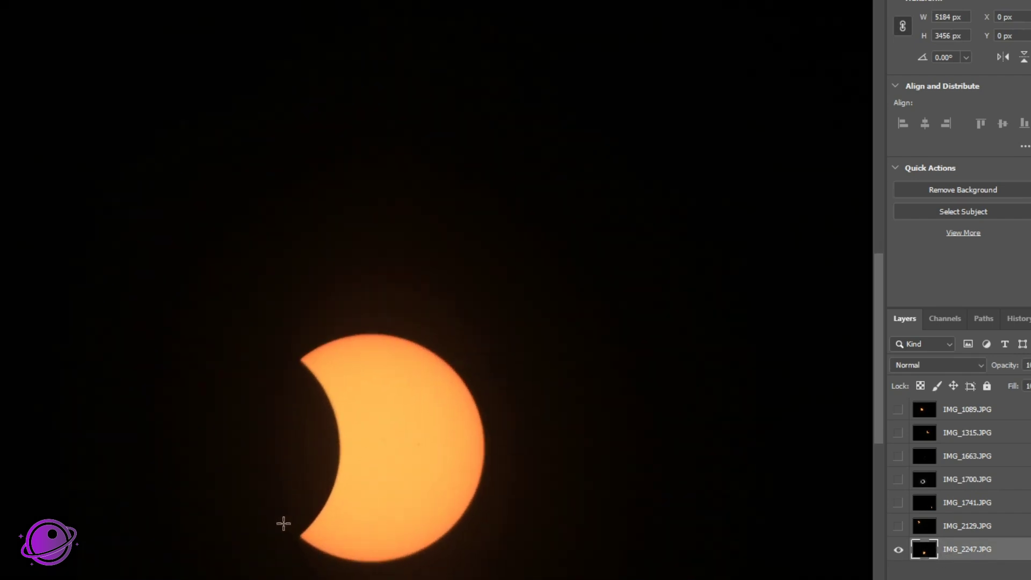
{"action": "scroll", "coordinate": [322, 525], "scroll_direction": "down", "scroll_amount": 2}
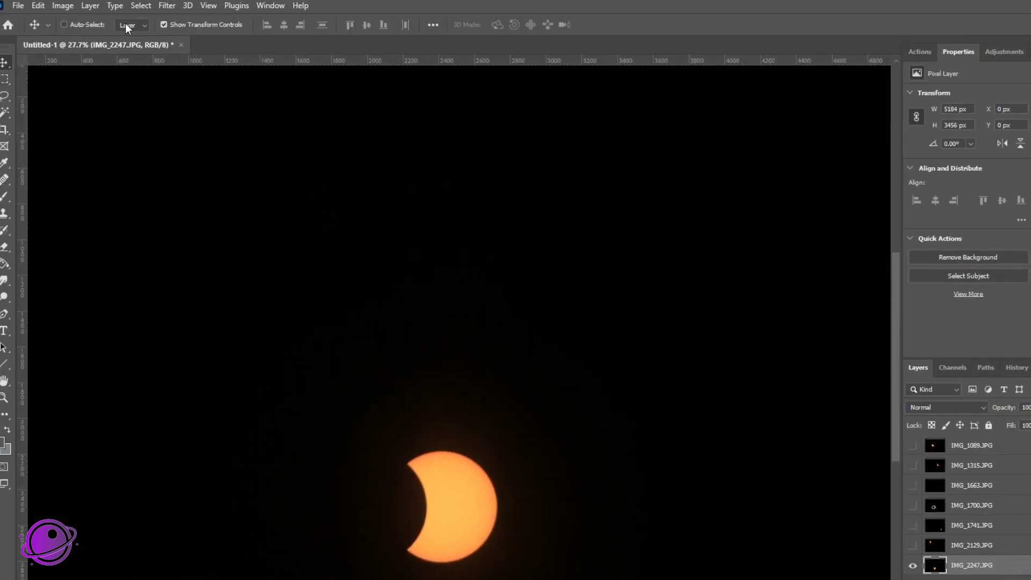
- Select the dark areas with Color Range set to Shadows at Fuzziness 18
{"action": "left_click", "coordinate": [146, 5]}
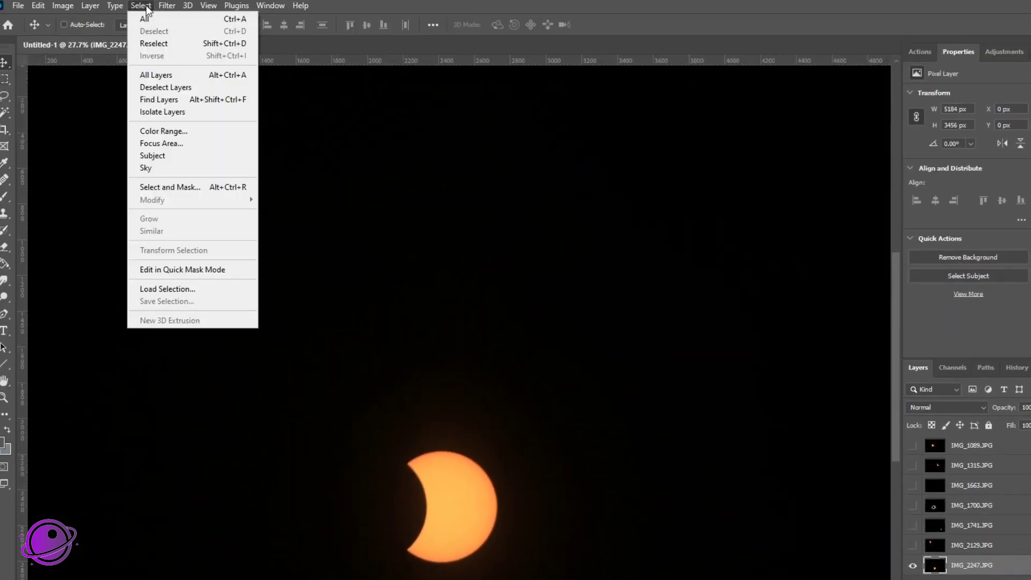
{"action": "left_click", "coordinate": [170, 131]}
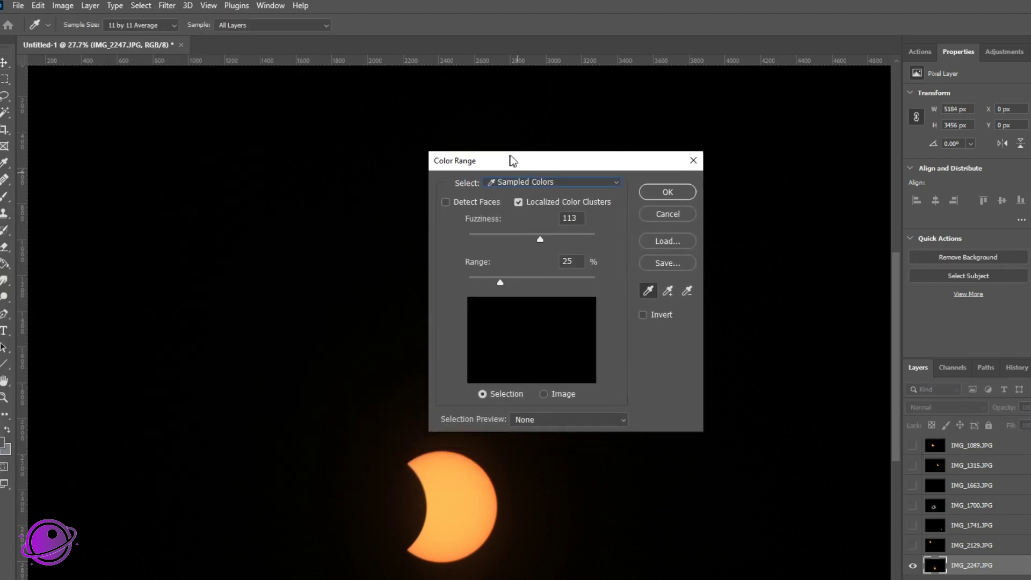
{"action": "left_click_drag", "start_coordinate": [511, 156], "coordinate": [499, 169]}
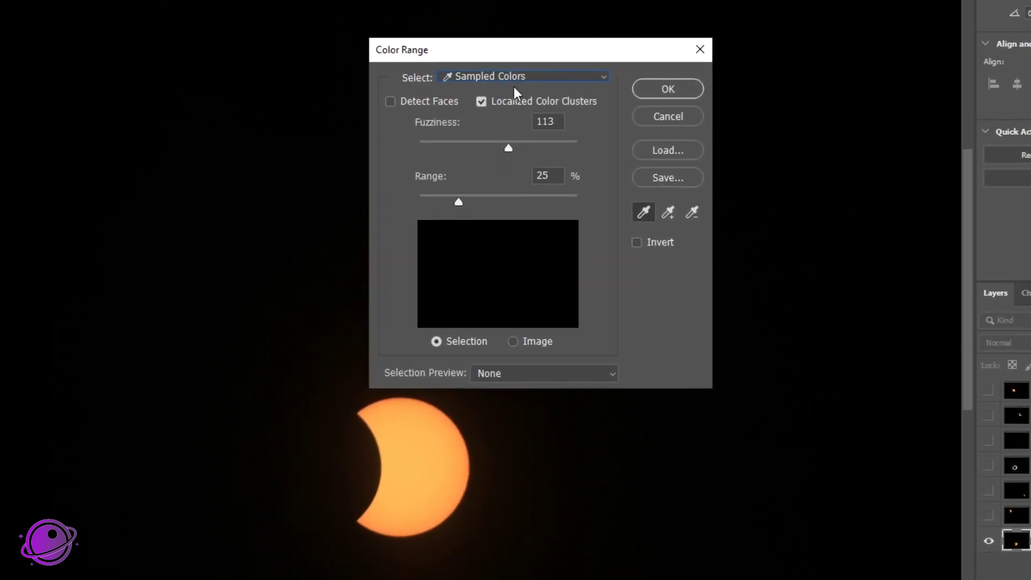
{"action": "left_click", "coordinate": [514, 78]}
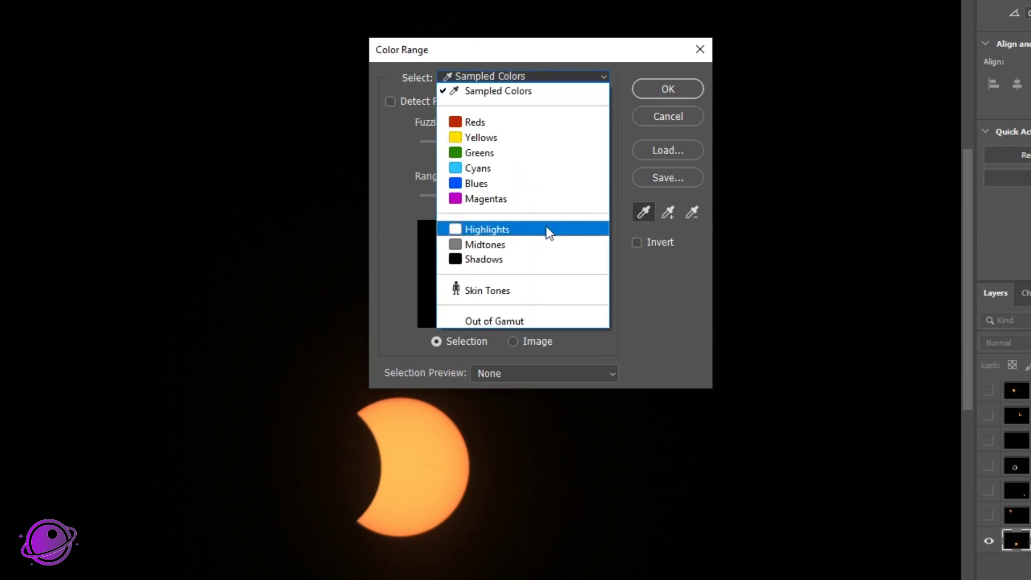
{"action": "left_click", "coordinate": [535, 267]}
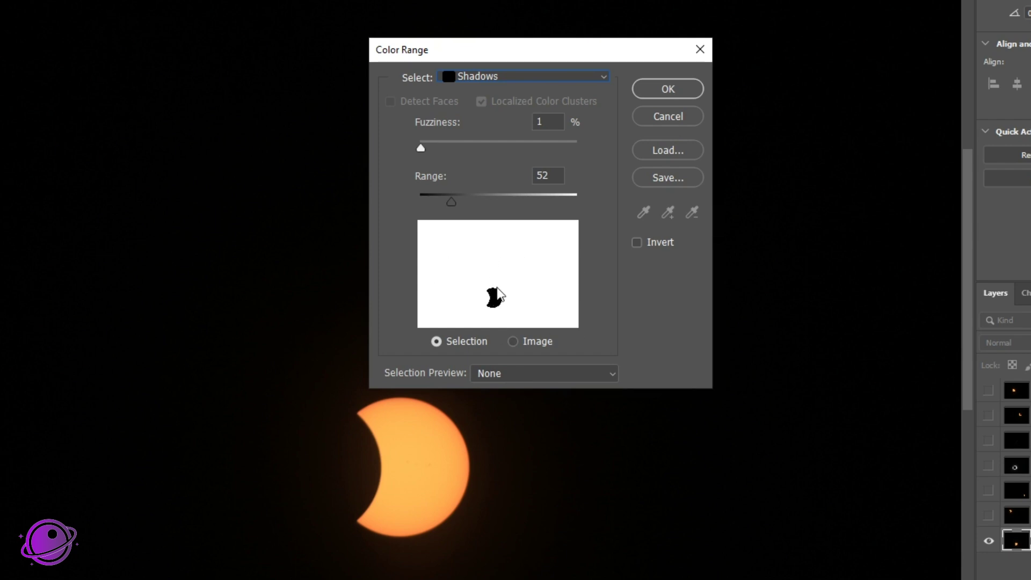
{"action": "mouse_move", "coordinate": [422, 147]}
{"action": "left_mouse_down"}
{"action": "mouse_move", "coordinate": [500, 147]}
{"action": "mouse_move", "coordinate": [426, 157]}
{"action": "left_mouse_up"}
{"action": "left_click", "coordinate": [662, 91]}
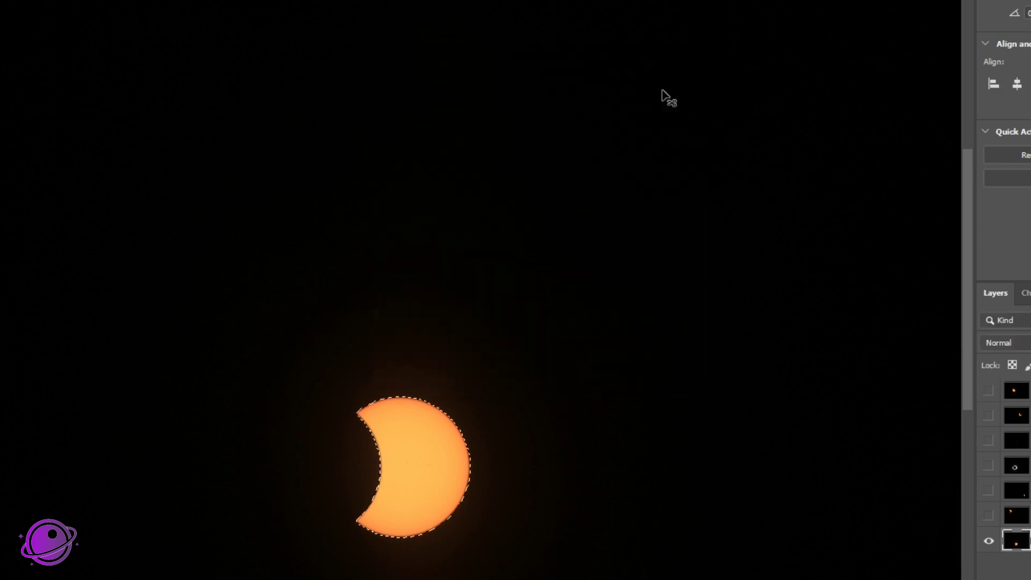
- Invert the selection with Ctrl+Shift+I and delete the black sky around the crescent
{"action": "scroll", "coordinate": [369, 413], "scroll_direction": "up", "scroll_amount": 5}
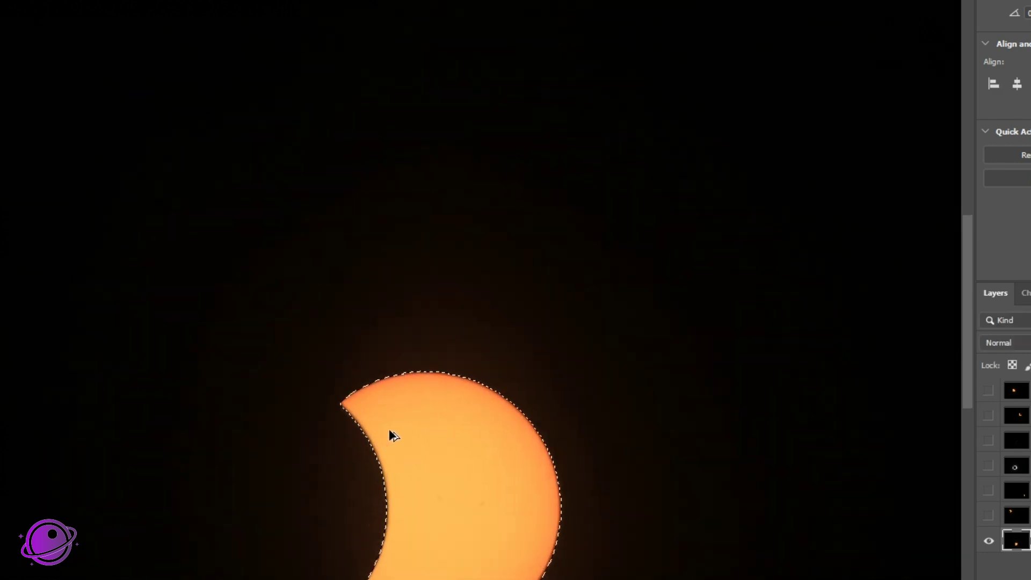
{"action": "scroll", "coordinate": [501, 556], "scroll_direction": "down", "scroll_amount": 5}
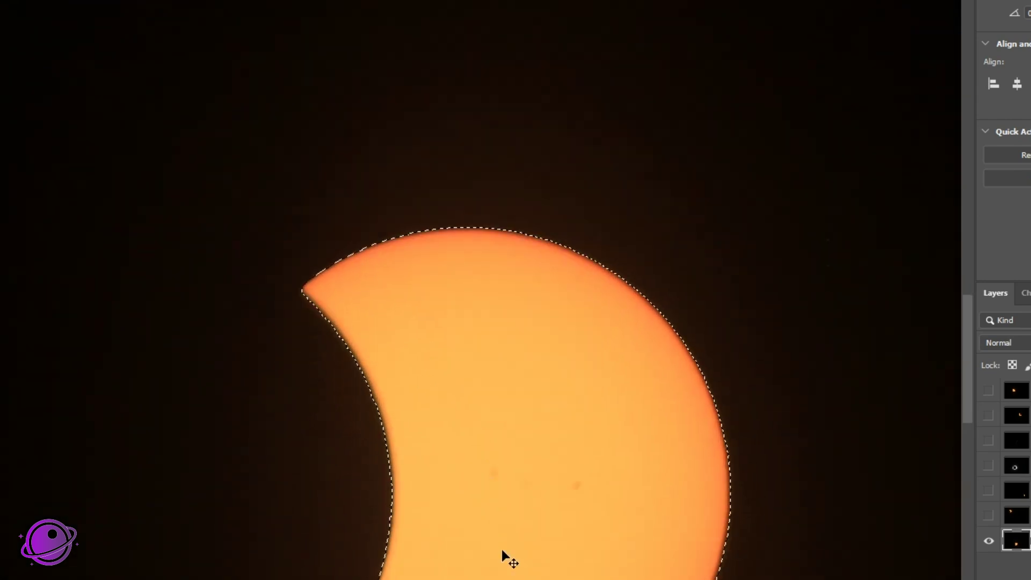
{"action": "scroll", "coordinate": [490, 568], "scroll_direction": "down", "scroll_amount": 5}
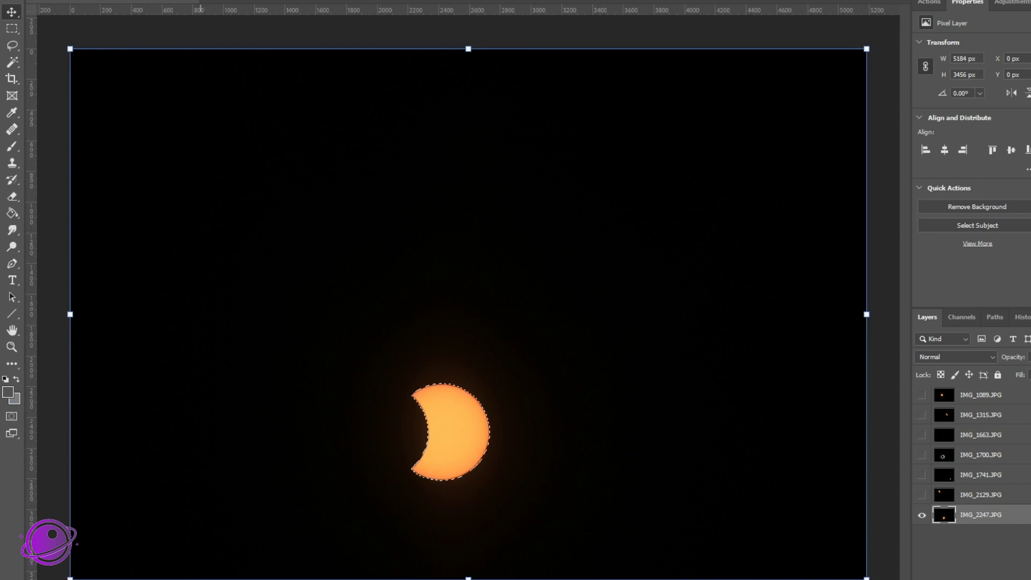
{"action": "key", "text": "ctrl+shift+i"}
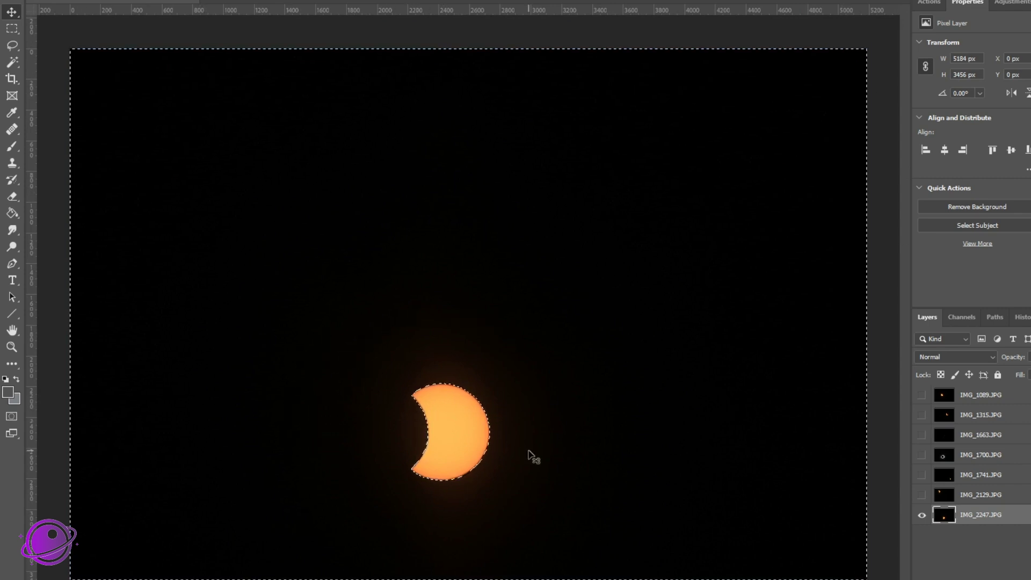
{"action": "key", "text": "Delete"}
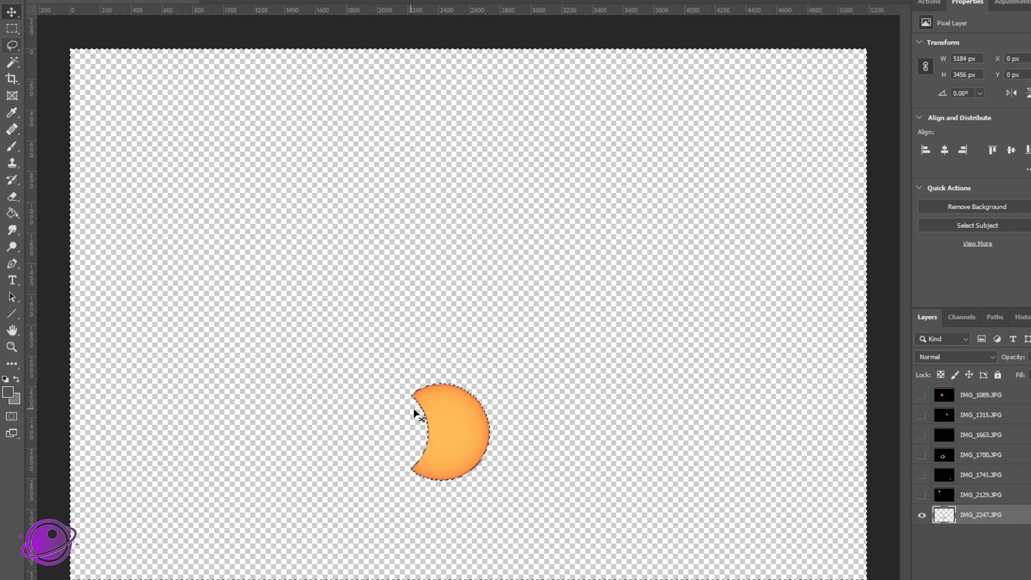
- Reposition the cut-out crescent, hide IMG_2247, and show and select IMG_2129
{"action": "left_click_drag", "start_coordinate": [489, 421], "coordinate": [439, 413]}
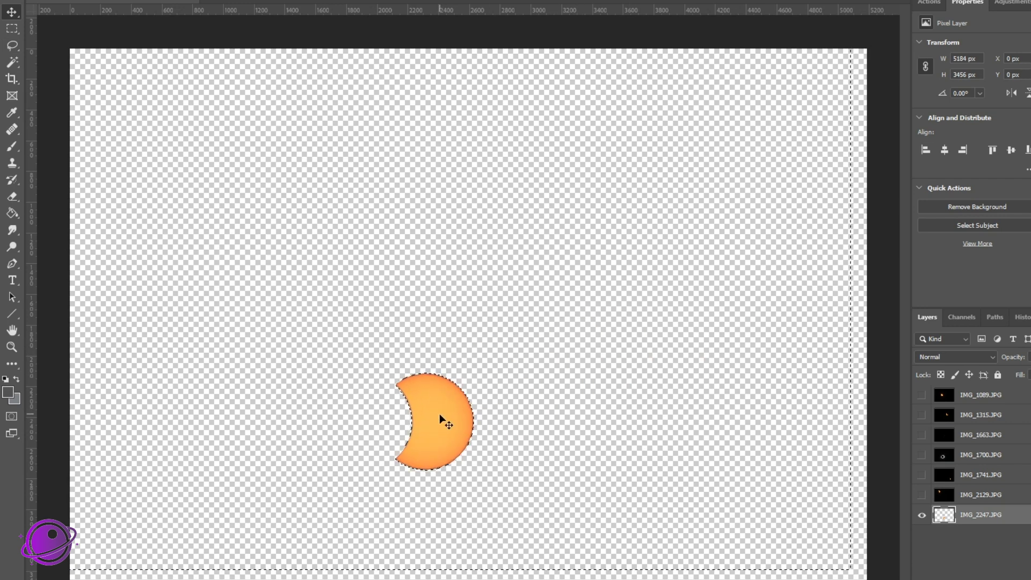
{"action": "left_click", "coordinate": [918, 516]}
{"action": "left_click", "coordinate": [921, 494]}
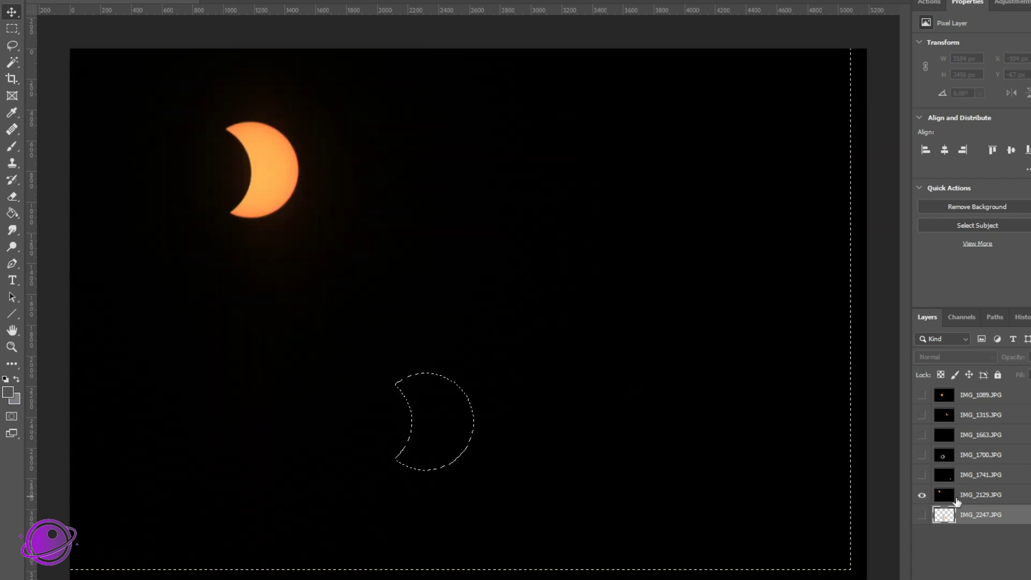
{"action": "left_click", "coordinate": [977, 494]}
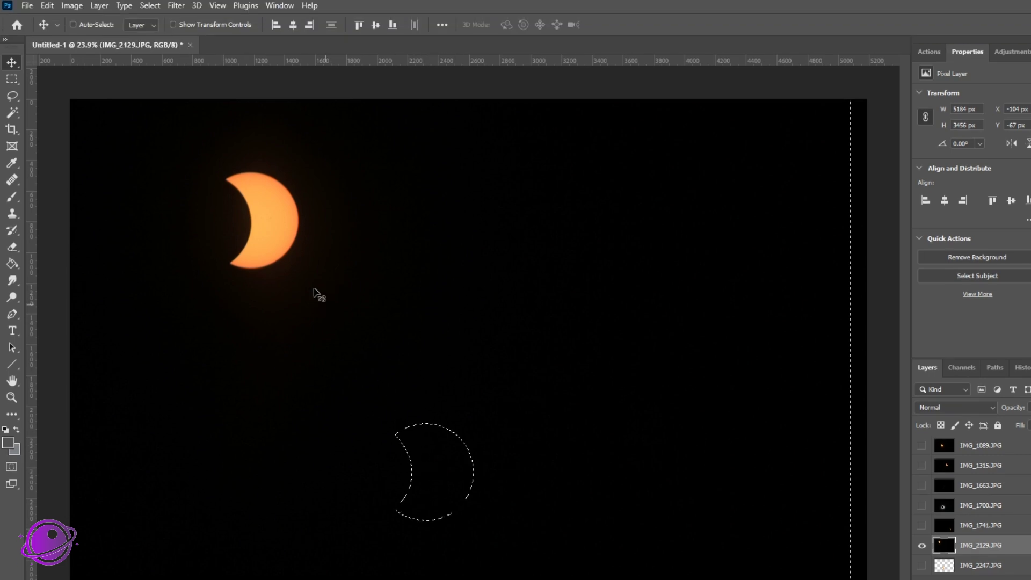
- Deselect, then select IMG_2129's dark shadow areas with Select > Color Range
{"action": "left_click", "coordinate": [149, 6]}
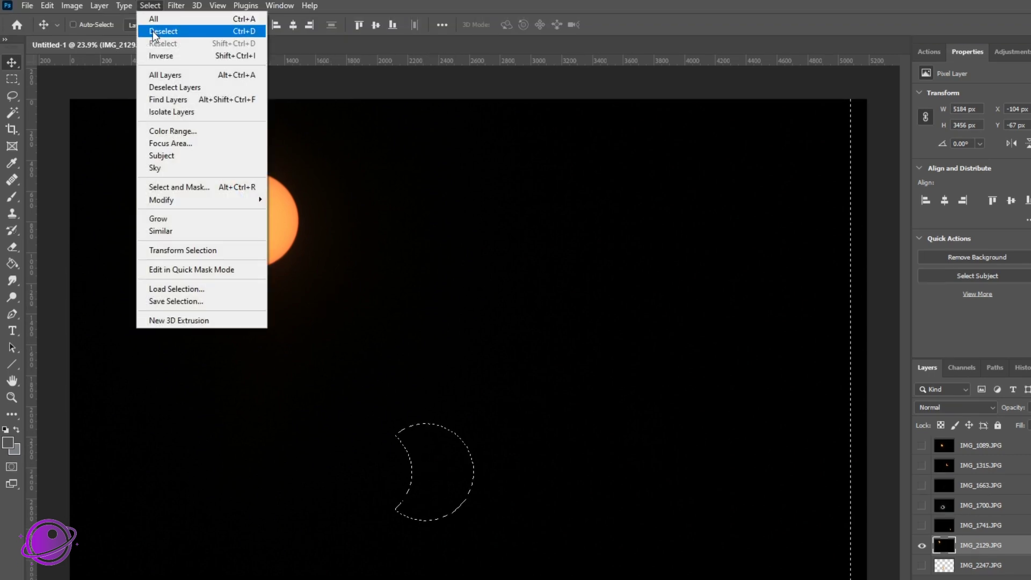
{"action": "left_click", "coordinate": [153, 31]}
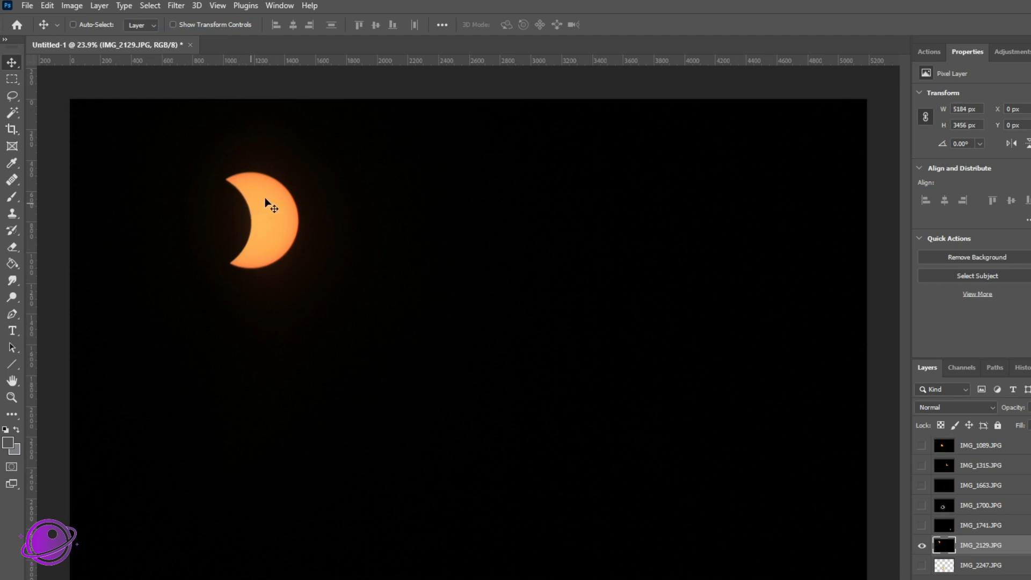
{"action": "left_click", "coordinate": [153, 8]}
{"action": "left_click", "coordinate": [183, 130]}
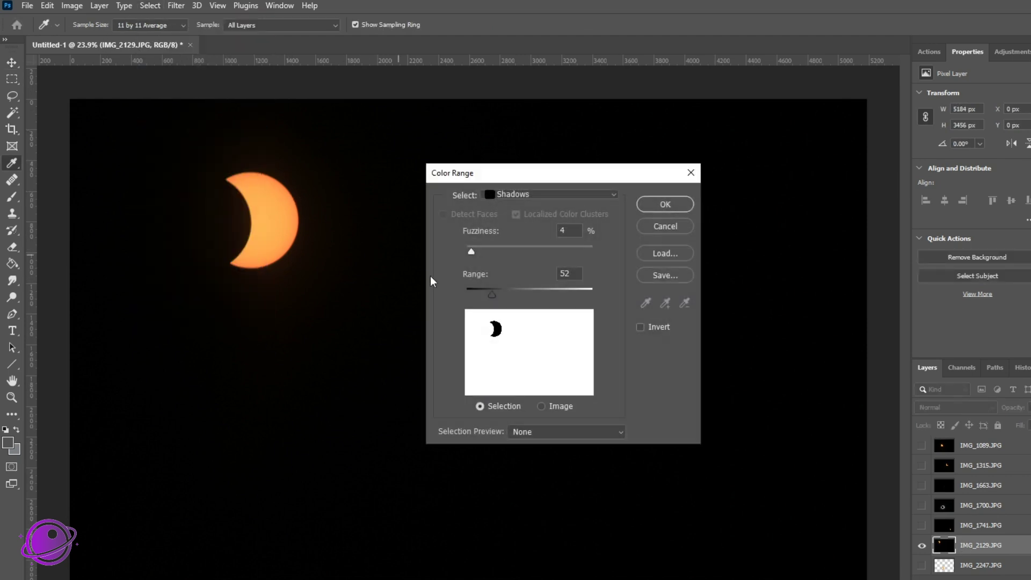
{"action": "left_click", "coordinate": [664, 204]}
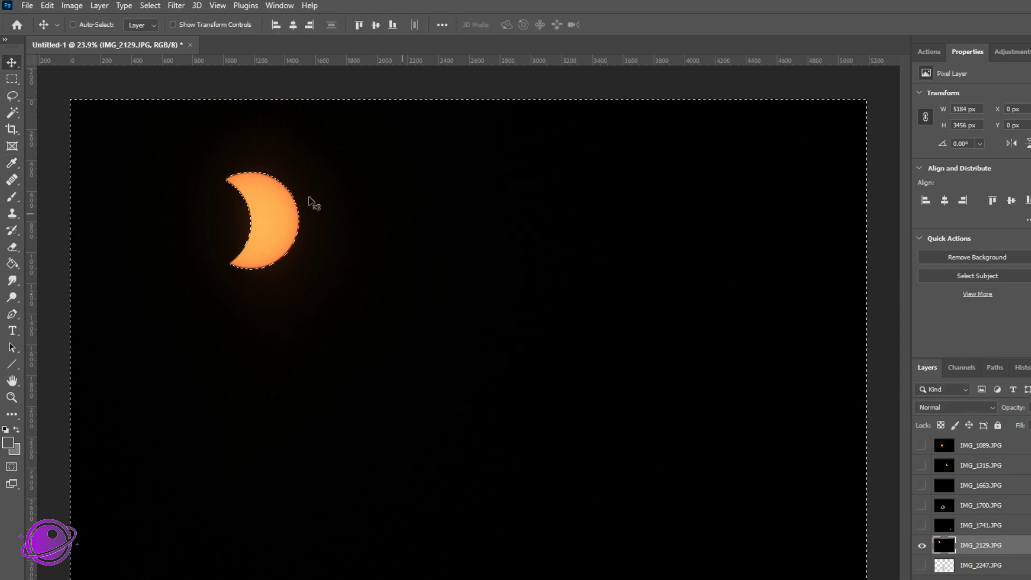
{"action": "scroll", "coordinate": [253, 212], "scroll_direction": "up", "scroll_amount": 6}
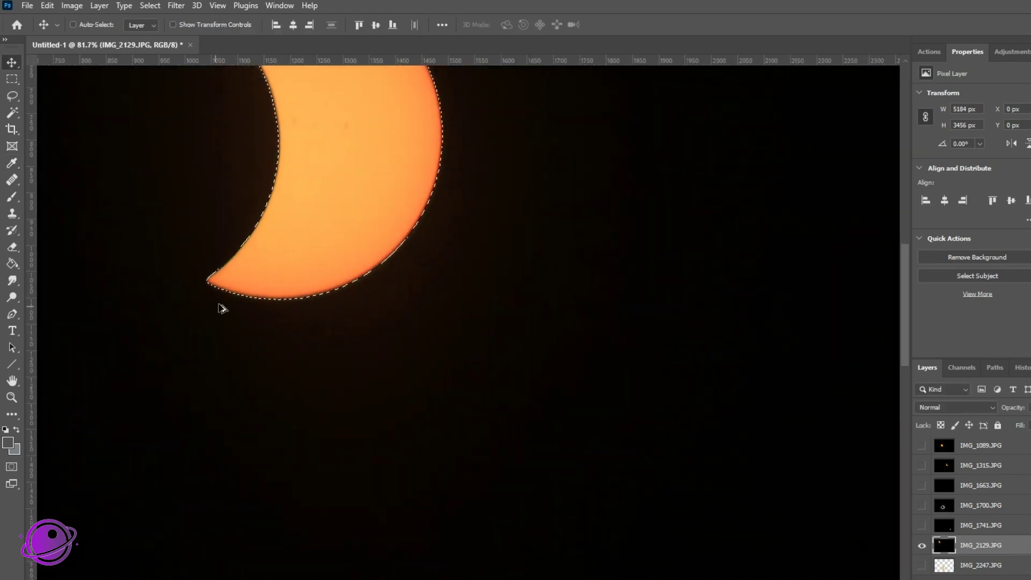
{"action": "scroll", "coordinate": [228, 279], "scroll_direction": "up", "scroll_amount": 5}
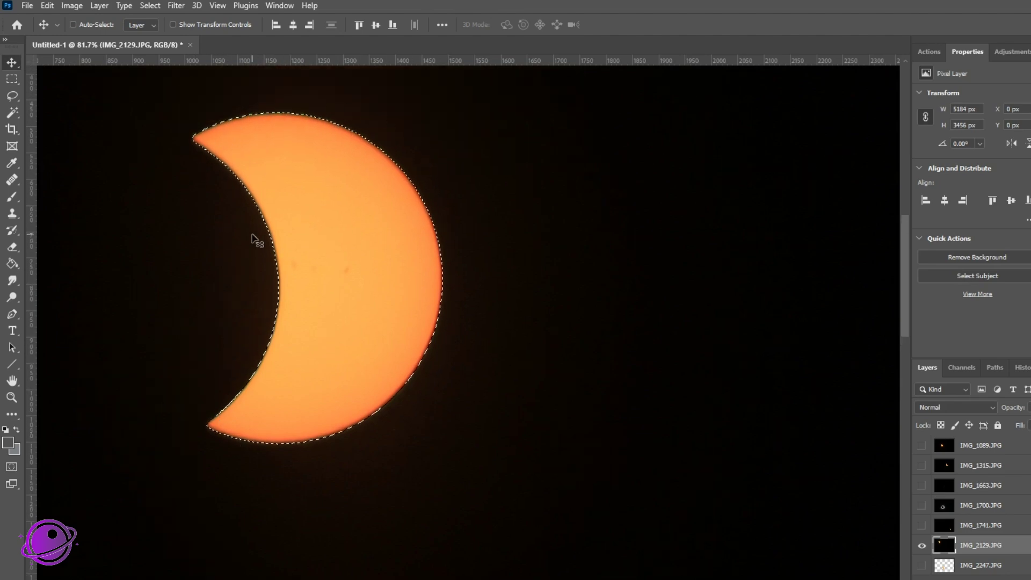
- Invert the selection, delete the black sky, and hide the IMG_2129 layer
{"action": "key", "text": "ctrl+shift+i"}
{"action": "key", "text": "Delete"}
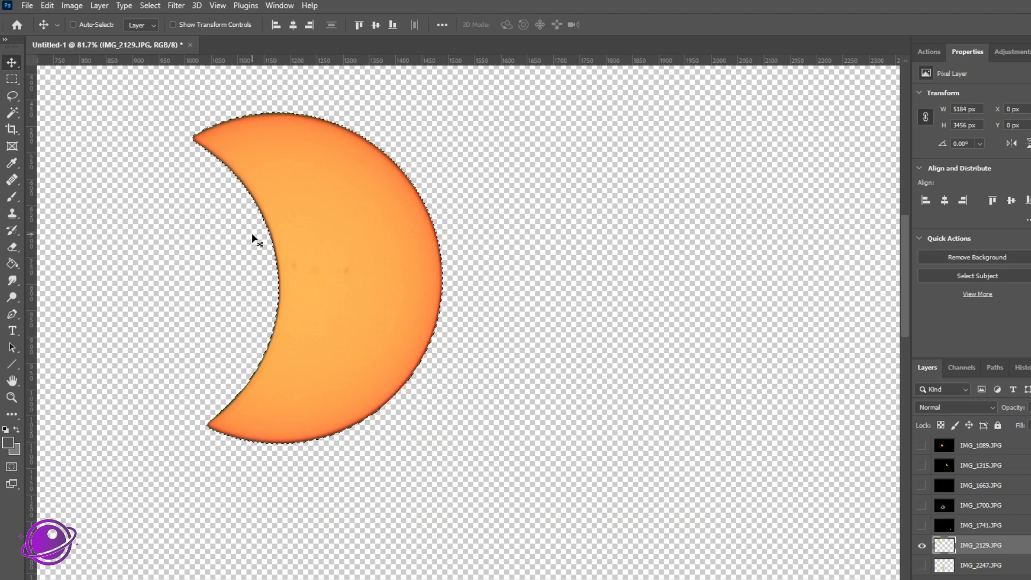
{"action": "left_click", "coordinate": [922, 544]}
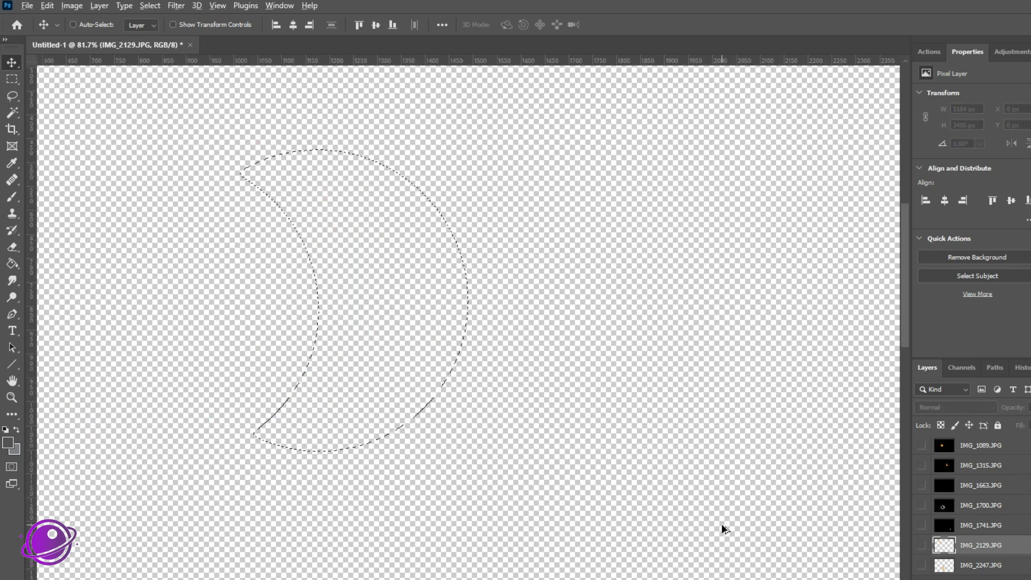
{"action": "scroll", "coordinate": [721, 524], "scroll_direction": "down", "scroll_amount": 5}
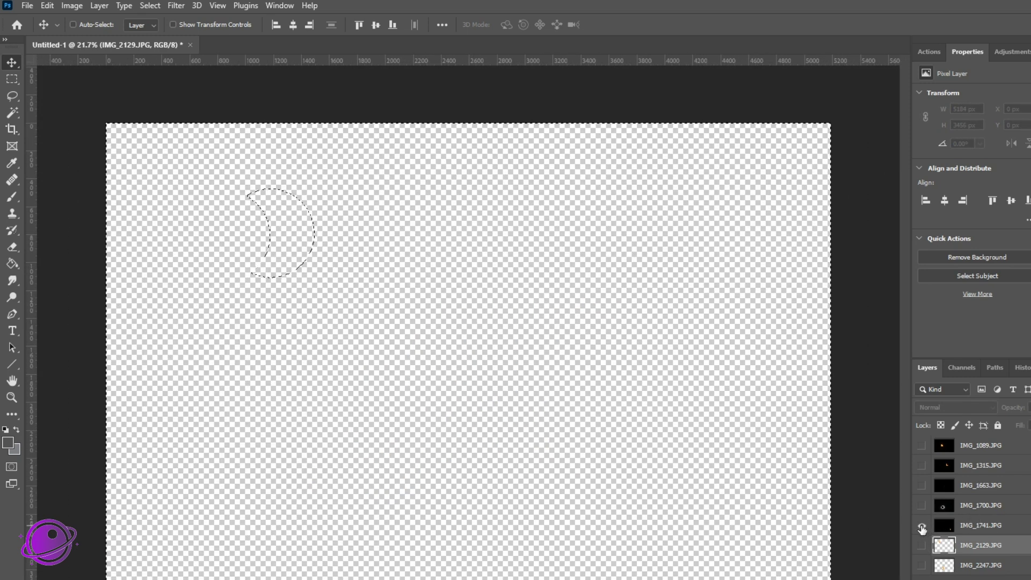
- Show IMG_1741, deselect with Ctrl+D, and select its shadows via Color Range
{"action": "left_click", "coordinate": [921, 525]}
{"action": "key", "text": "ctrl"}
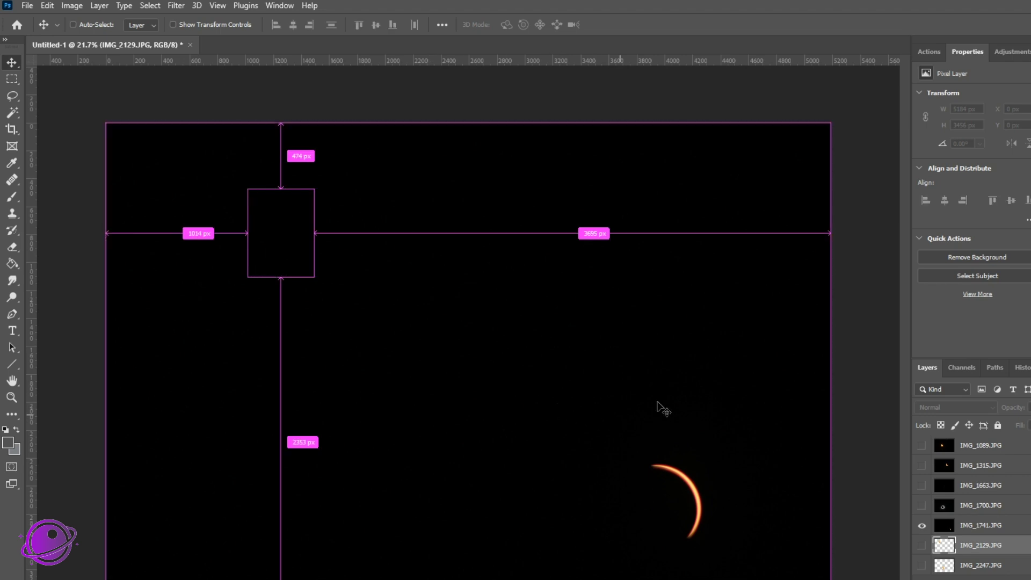
{"action": "key", "text": "ctrl+d"}
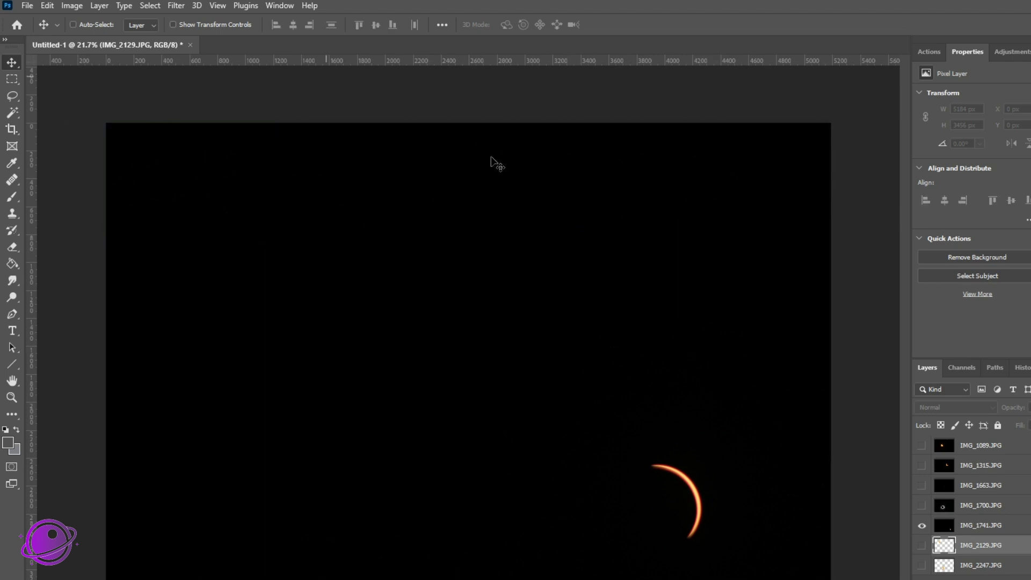
{"action": "scroll", "coordinate": [672, 490], "scroll_direction": "up", "scroll_amount": 5}
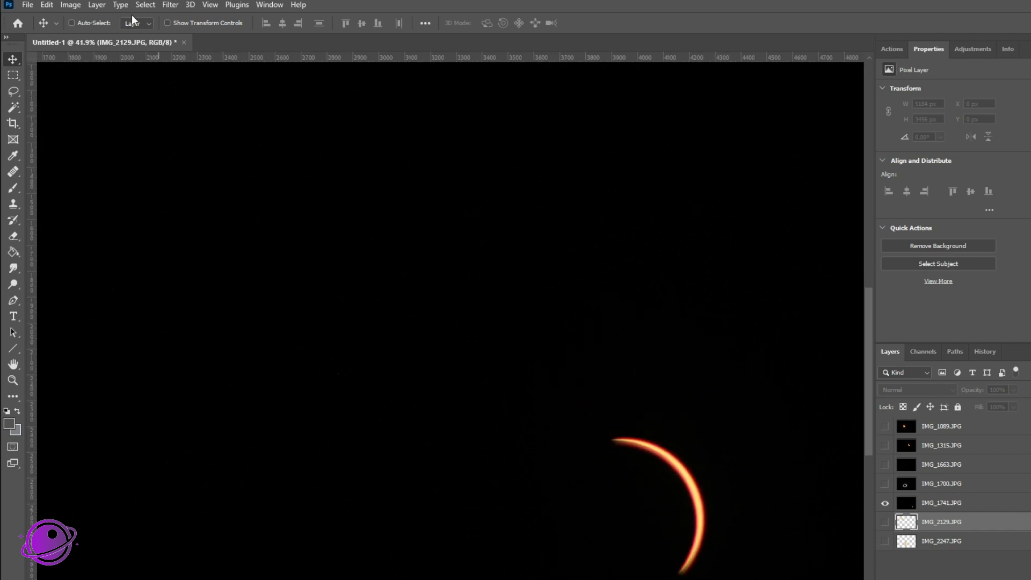
{"action": "left_click", "coordinate": [143, 4]}
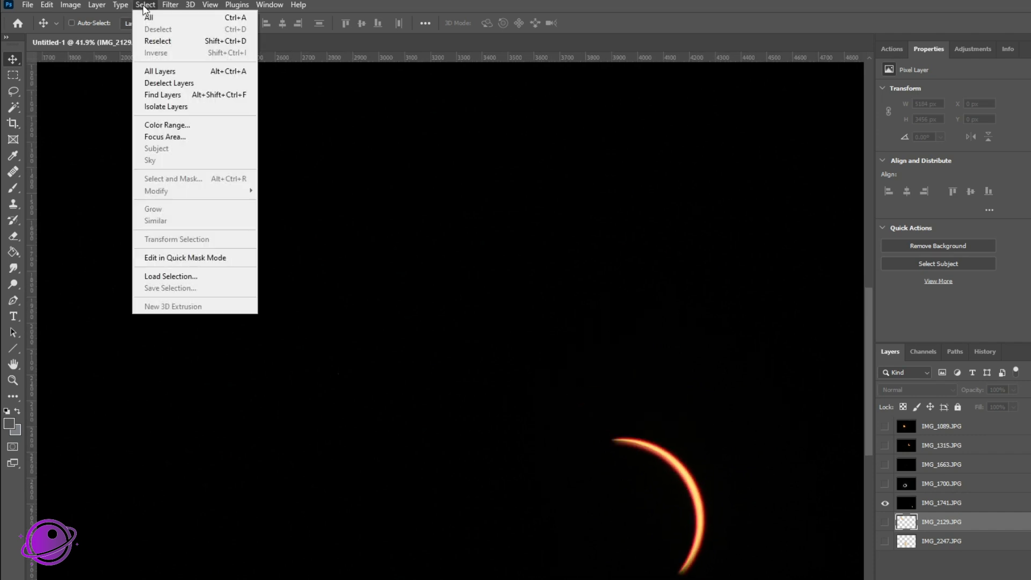
{"action": "left_click", "coordinate": [169, 124]}
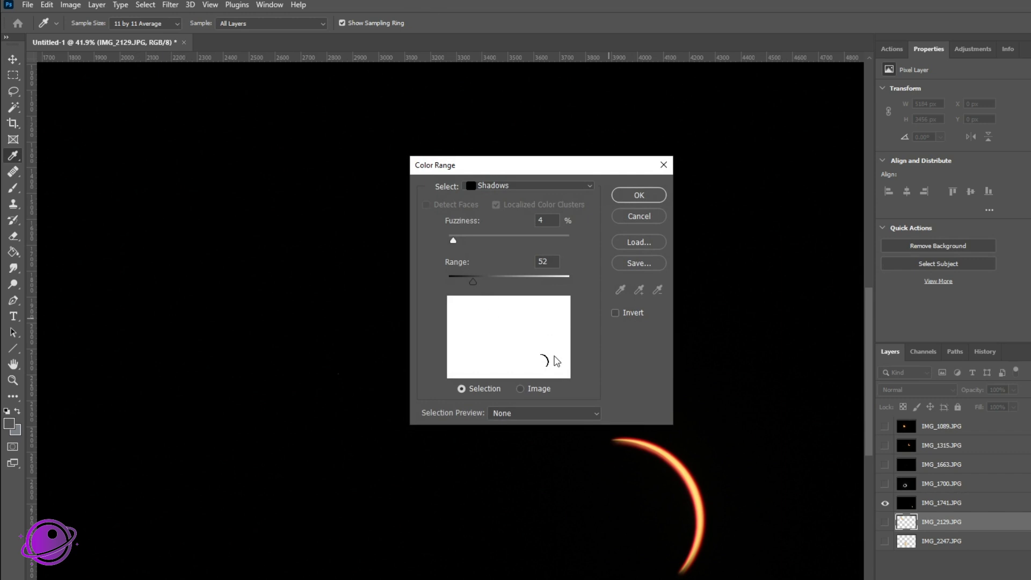
{"action": "left_click", "coordinate": [638, 197]}
- Delete the black sky from the IMG_1741 layer, then select IMG_1700
{"action": "key", "text": "v"}
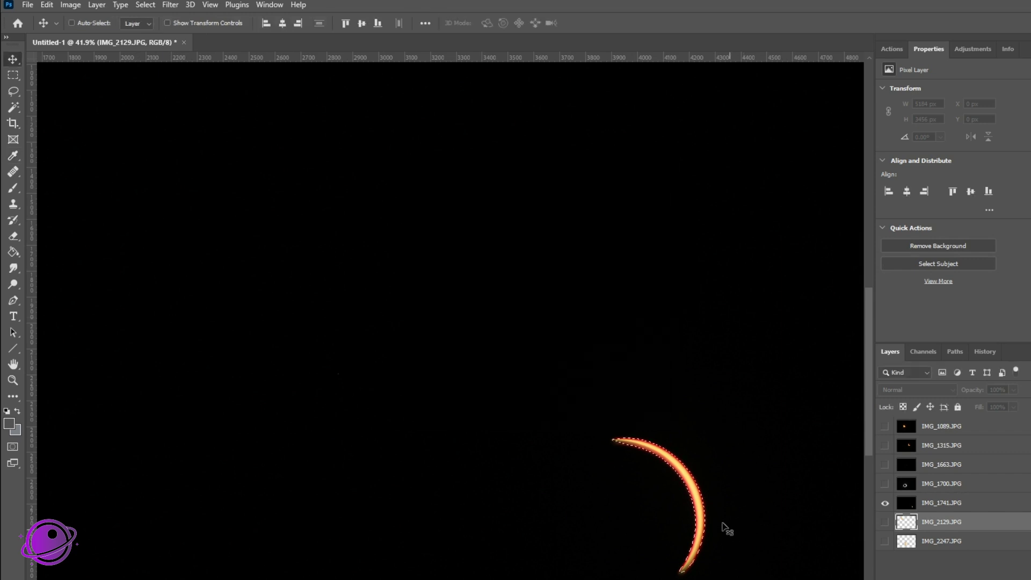
{"action": "scroll", "coordinate": [720, 529], "scroll_direction": "up", "scroll_amount": 4}
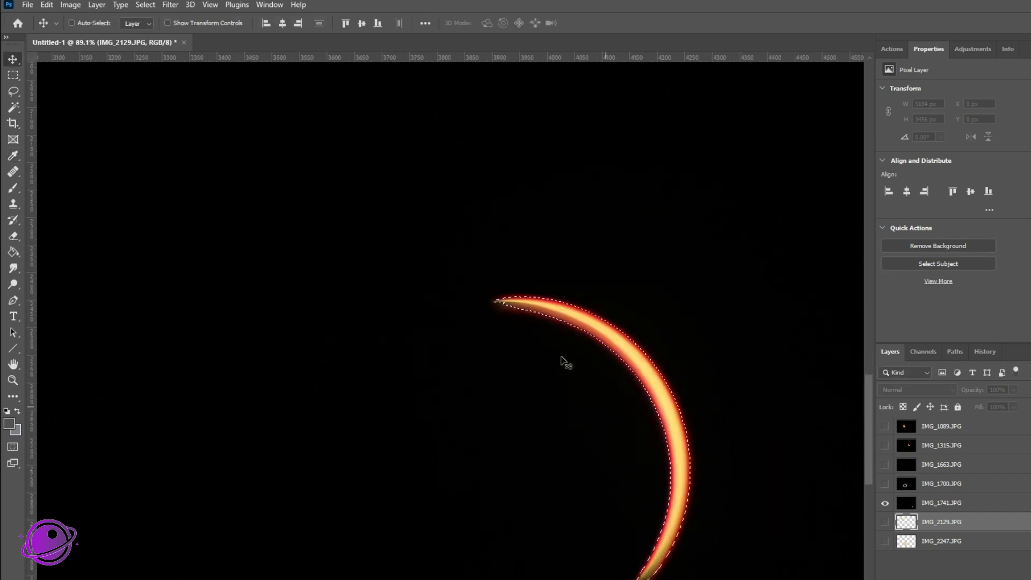
{"action": "scroll", "coordinate": [733, 506], "scroll_direction": "down", "scroll_amount": 3}
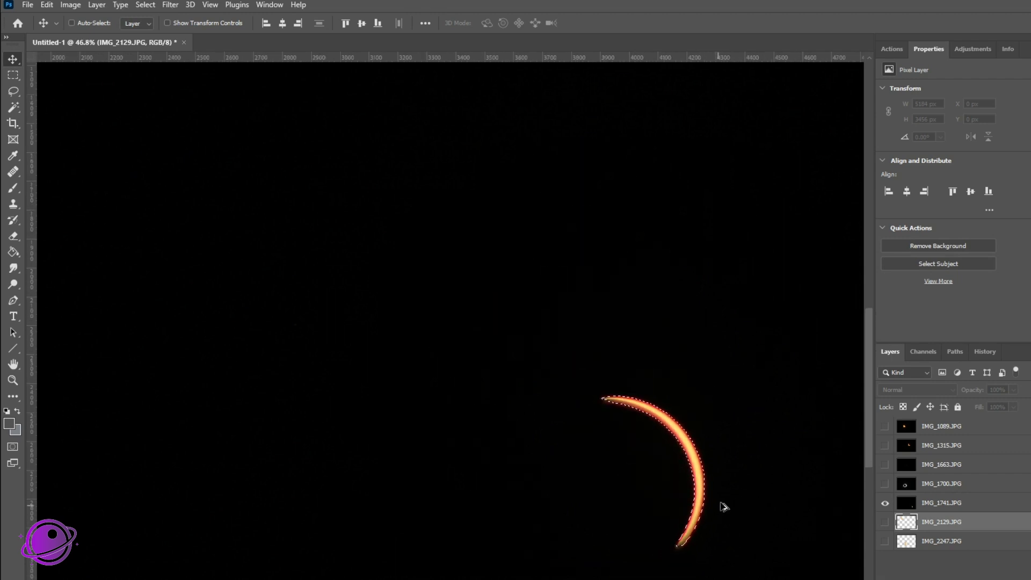
{"action": "left_click", "coordinate": [931, 503]}
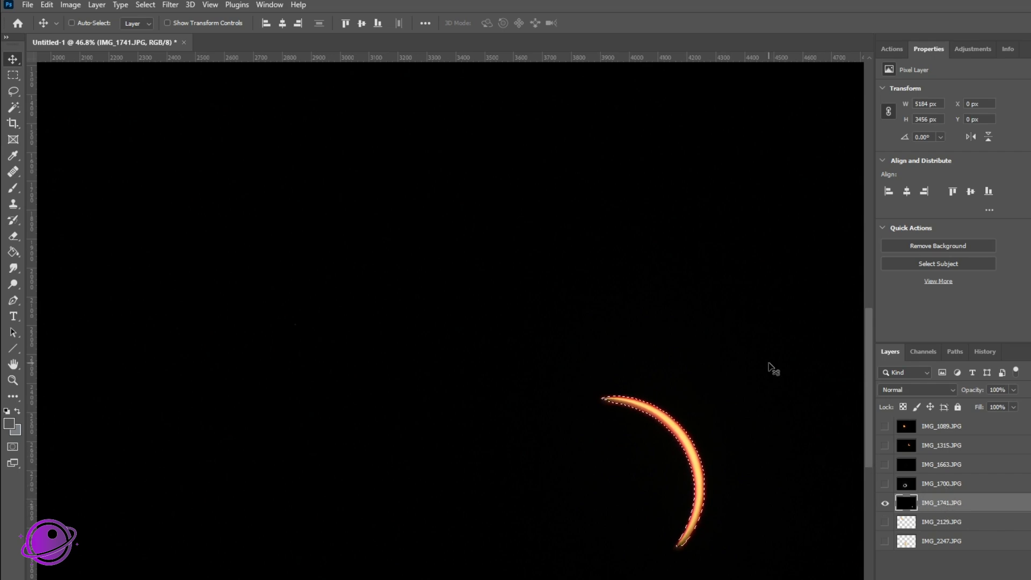
{"action": "key", "text": "Delete"}
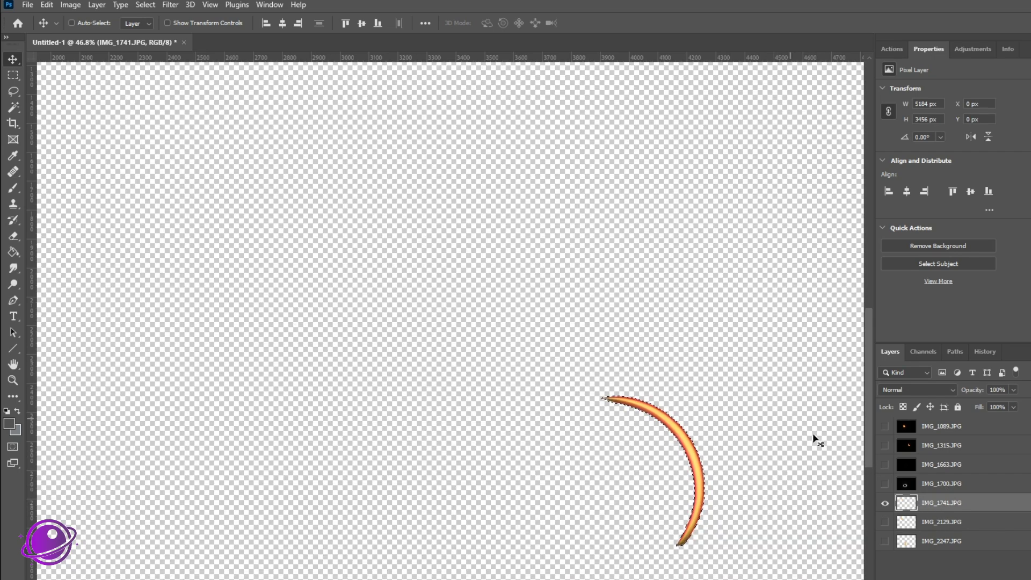
{"action": "left_click", "coordinate": [967, 484]}
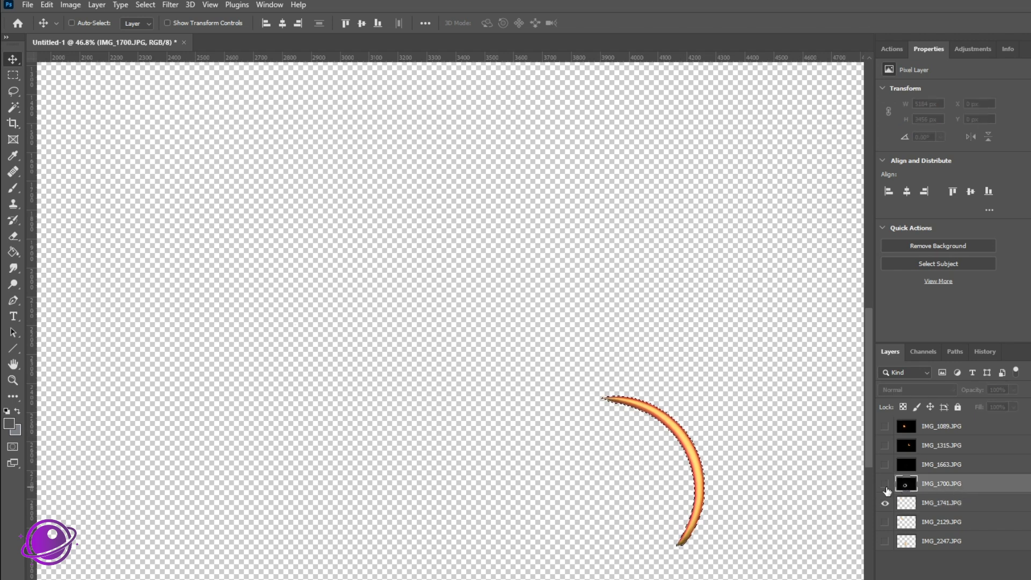
- Make IMG_1663 the active visible layer, hide IMG_1700 and IMG_1741, and deselect
{"action": "left_click", "coordinate": [885, 484]}
{"action": "scroll", "coordinate": [413, 461], "scroll_direction": "down", "scroll_amount": 4}
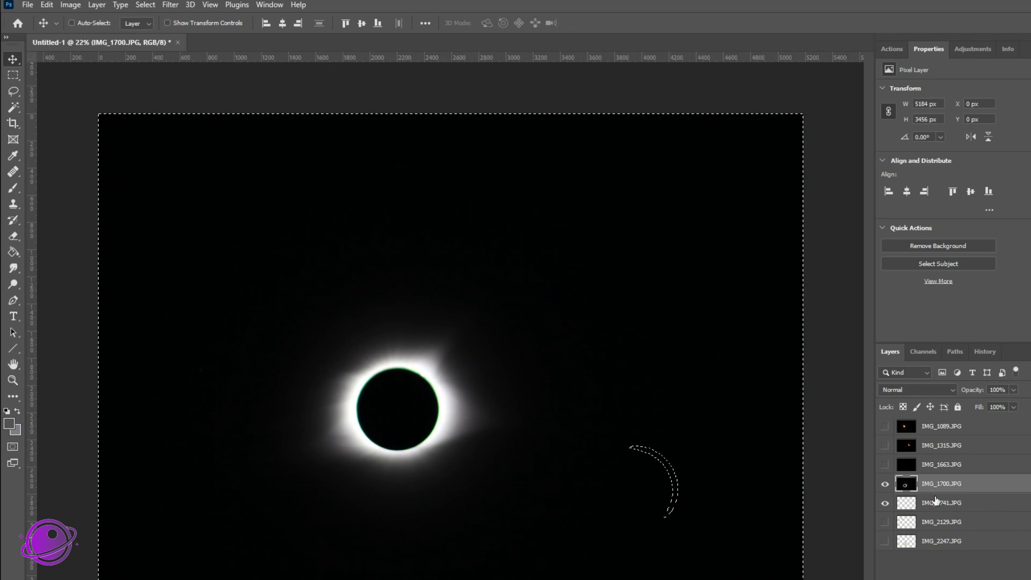
{"action": "left_click", "coordinate": [885, 485]}
{"action": "left_click", "coordinate": [949, 467]}
{"action": "left_click", "coordinate": [884, 465]}
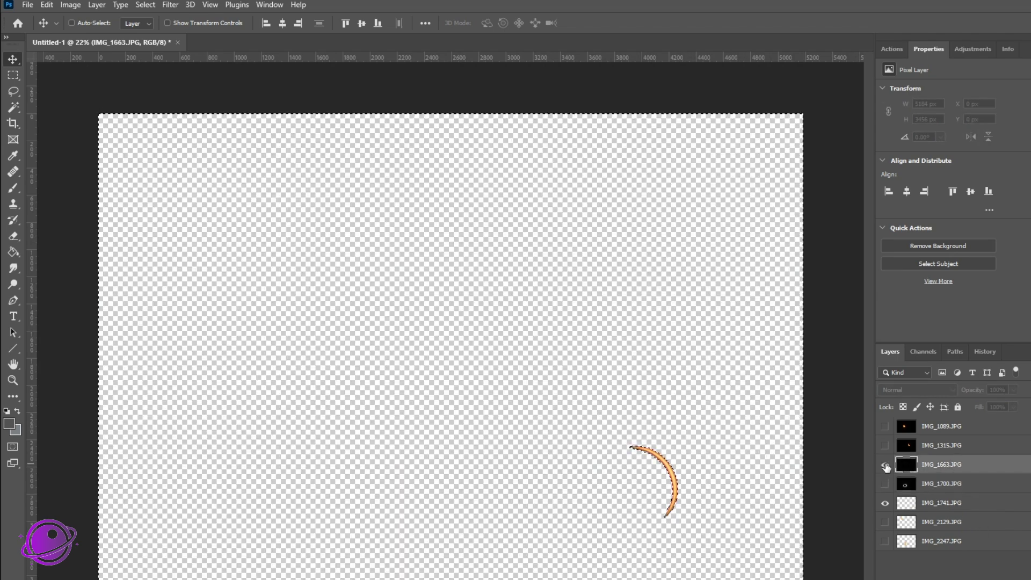
{"action": "left_click", "coordinate": [885, 503]}
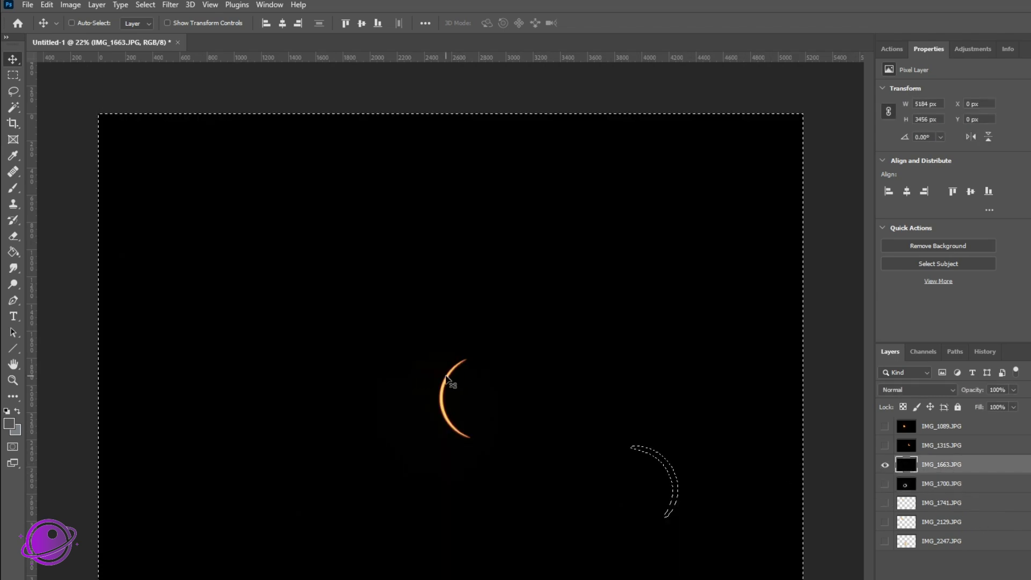
{"action": "key", "text": "ctrl+d"}
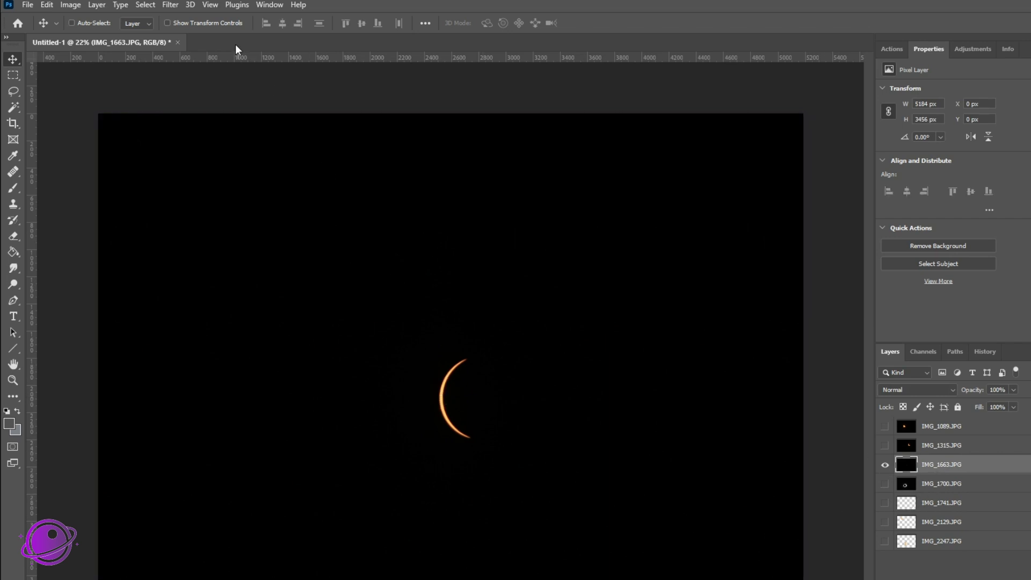
- Select IMG_1663's dark areas with Select > Color Range
{"action": "scroll", "coordinate": [444, 373], "scroll_direction": "up", "scroll_amount": 3}
{"action": "scroll", "coordinate": [395, 352], "scroll_direction": "down", "scroll_amount": 2}
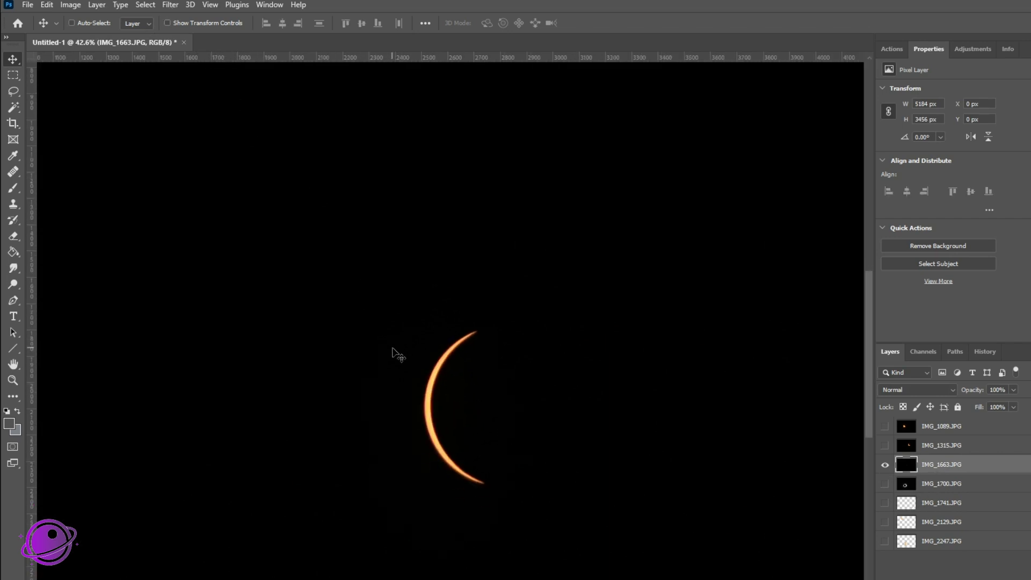
{"action": "left_click", "coordinate": [150, 6]}
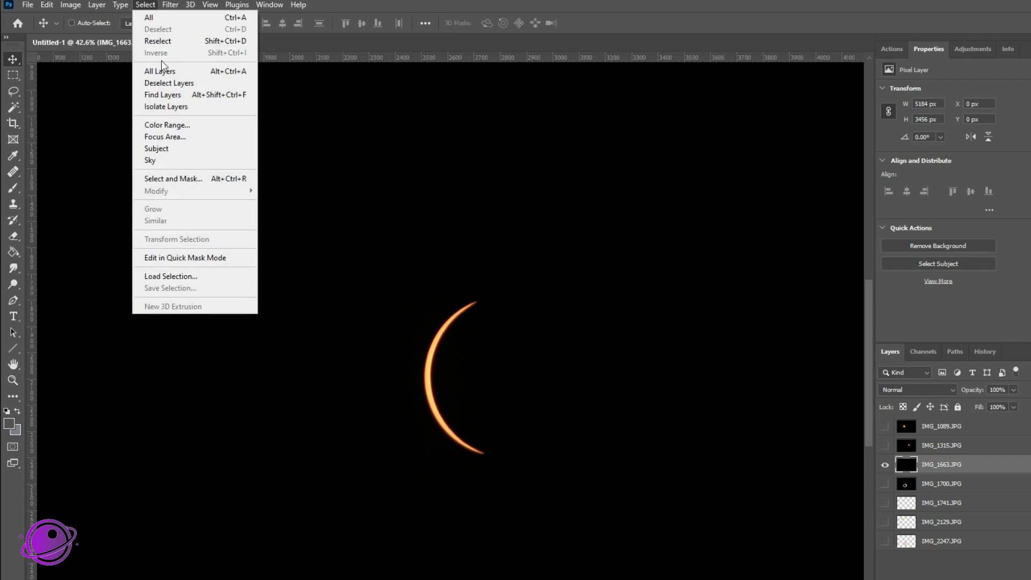
{"action": "left_click", "coordinate": [173, 121]}
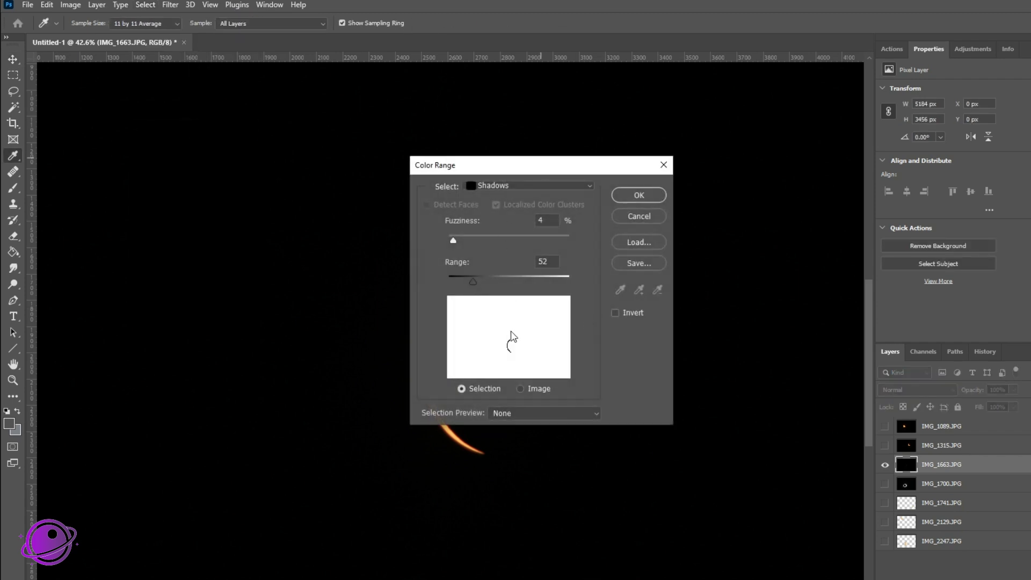
{"action": "left_click", "coordinate": [639, 194]}
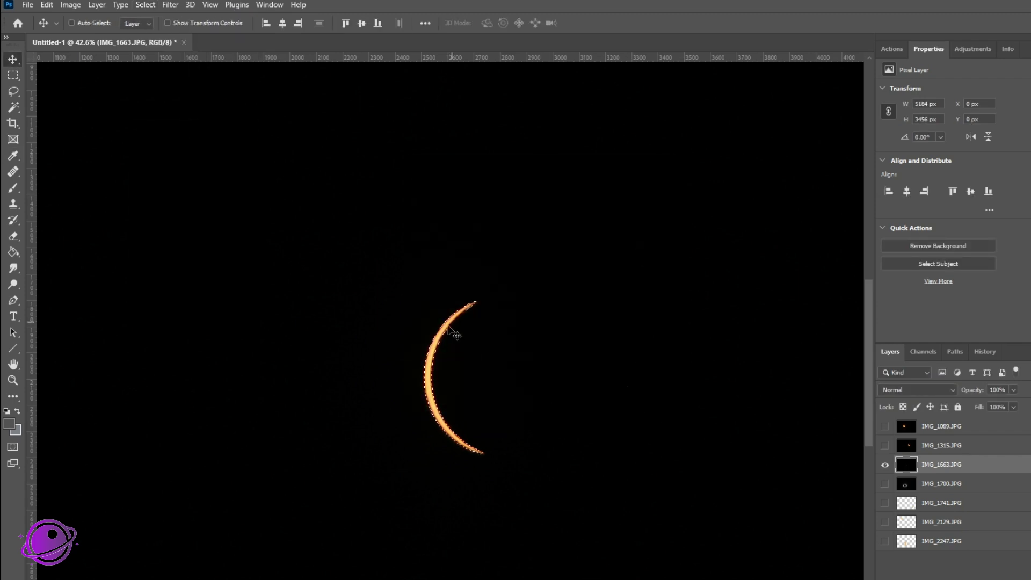
- Invert the selection, delete the black background, and hide the IMG_1663 layer
{"action": "scroll", "coordinate": [449, 326], "scroll_direction": "up", "scroll_amount": 5, "text": "alt"}
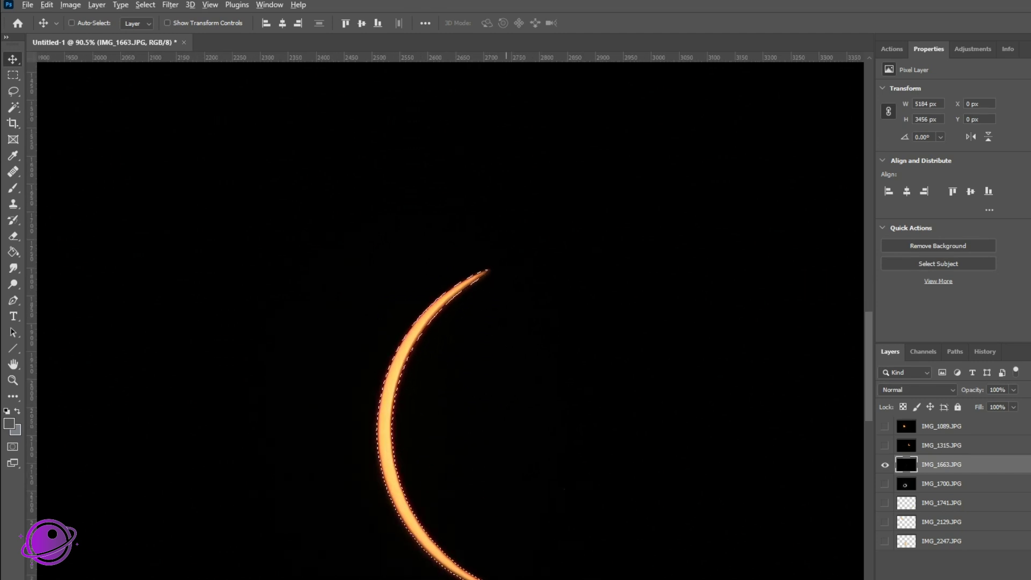
{"action": "scroll", "coordinate": [526, 577], "scroll_direction": "down", "scroll_amount": 4, "text": "alt"}
{"action": "key", "text": "ctrl+shift+i"}
{"action": "key", "text": "Delete"}
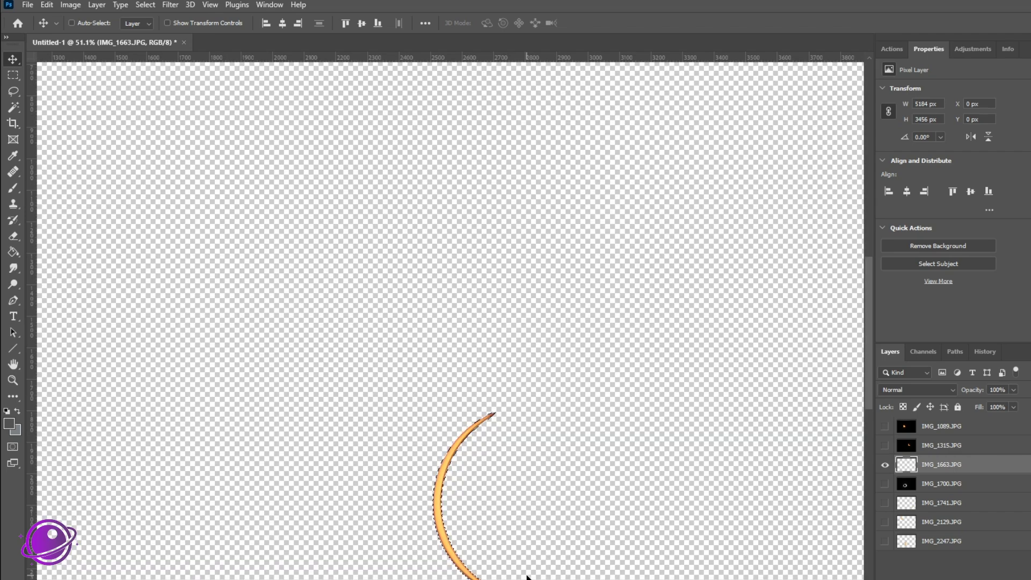
{"action": "left_click", "coordinate": [885, 465]}
- Show IMG_1315 and delete its dark sky using a Color Range shadows selection
{"action": "left_click", "coordinate": [953, 445]}
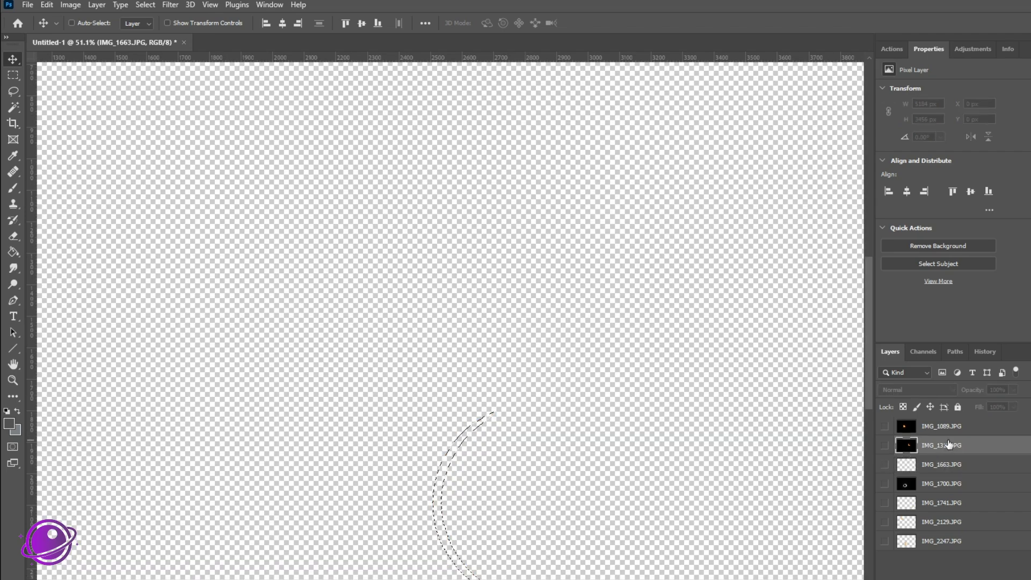
{"action": "left_click", "coordinate": [885, 445]}
{"action": "scroll", "coordinate": [678, 466], "scroll_direction": "down", "scroll_amount": 5, "text": "alt"}
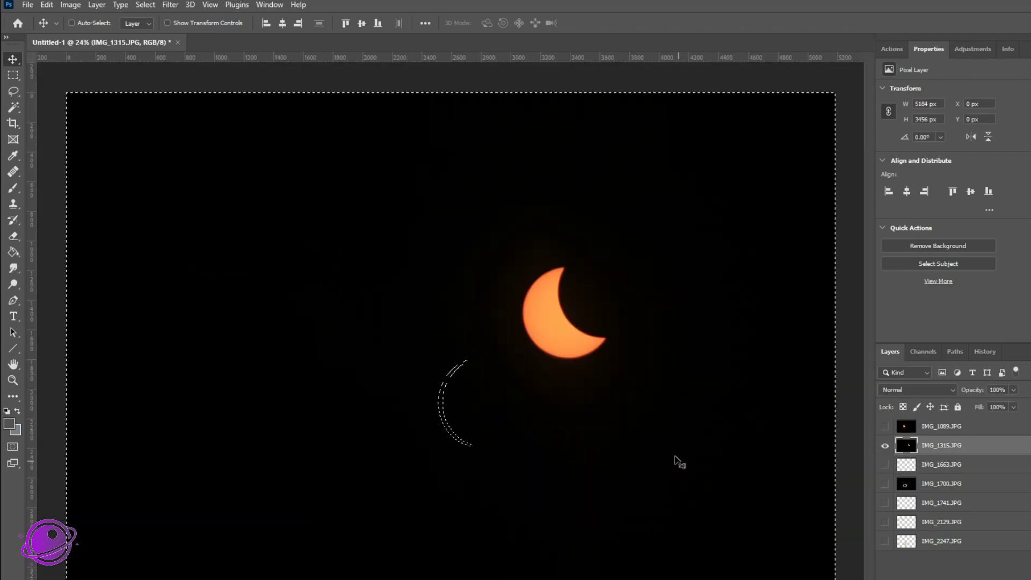
{"action": "key", "text": "ctrl+d"}
{"action": "left_click", "coordinate": [144, 7]}
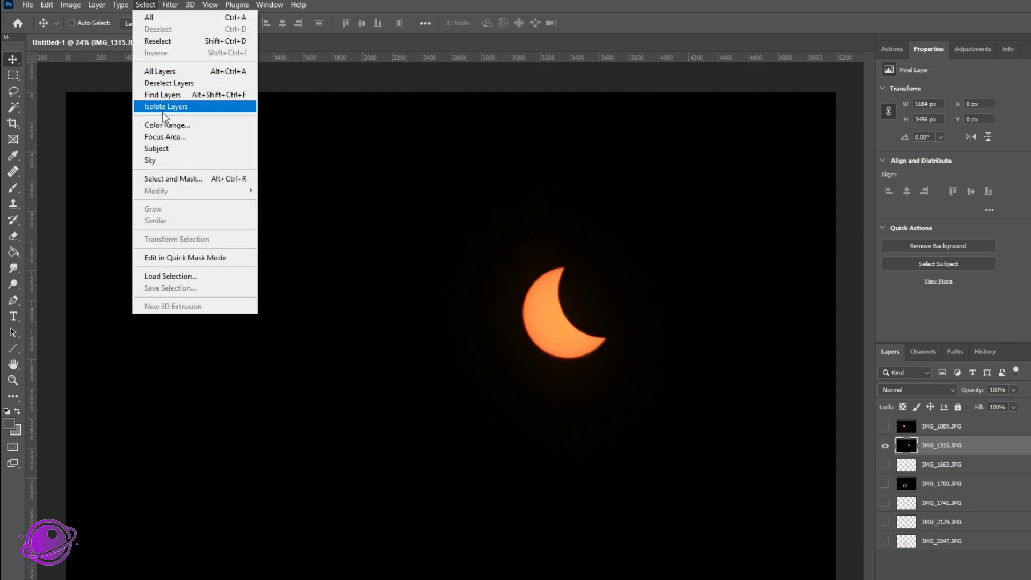
{"action": "left_click", "coordinate": [171, 123]}
{"action": "left_click", "coordinate": [639, 195]}
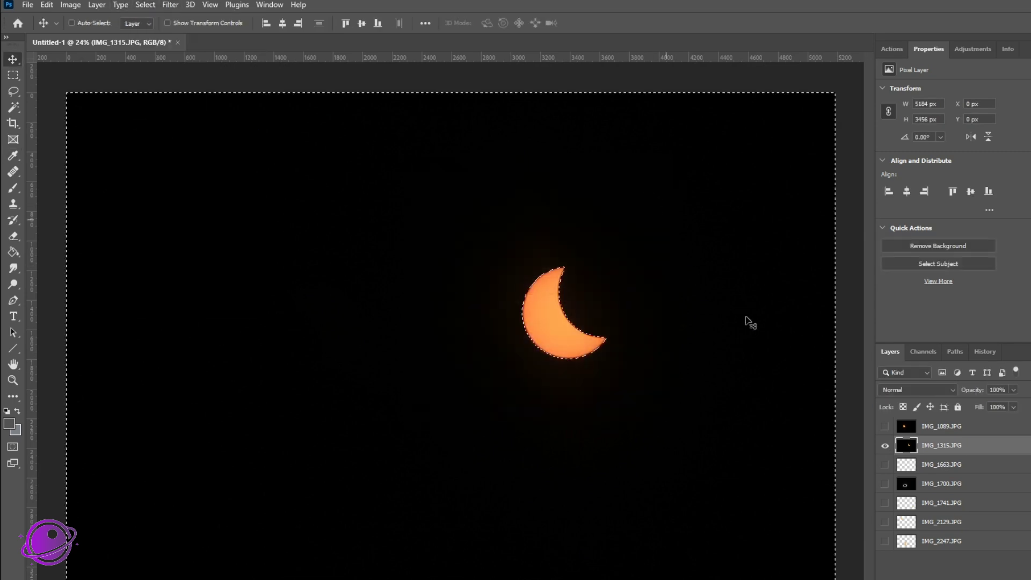
{"action": "key", "text": "Delete"}
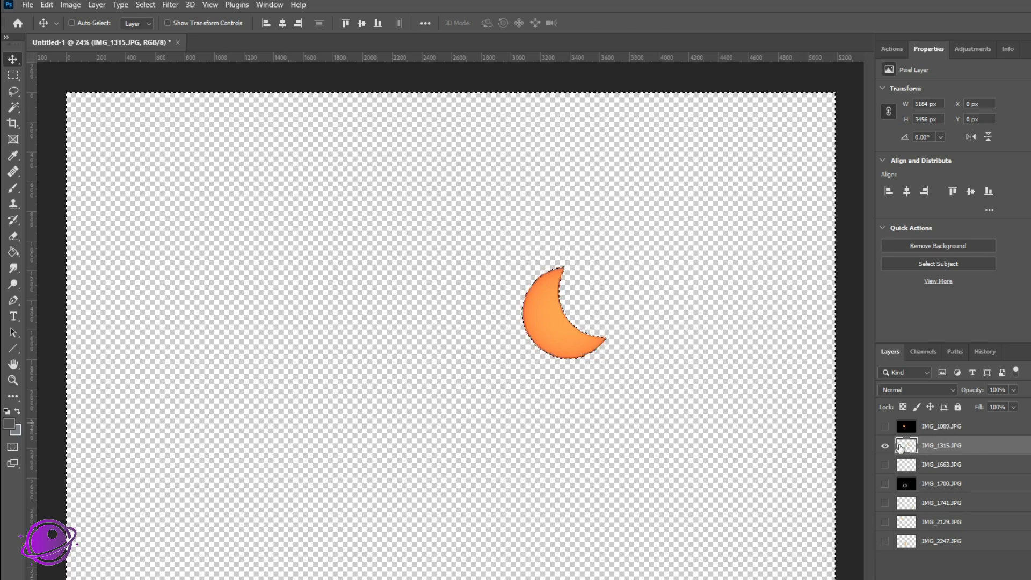
- Hide IMG_1315, show IMG_1089, and clear the leftover selection
{"action": "left_click", "coordinate": [937, 426]}
{"action": "left_click", "coordinate": [885, 446]}
{"action": "left_click", "coordinate": [884, 427]}
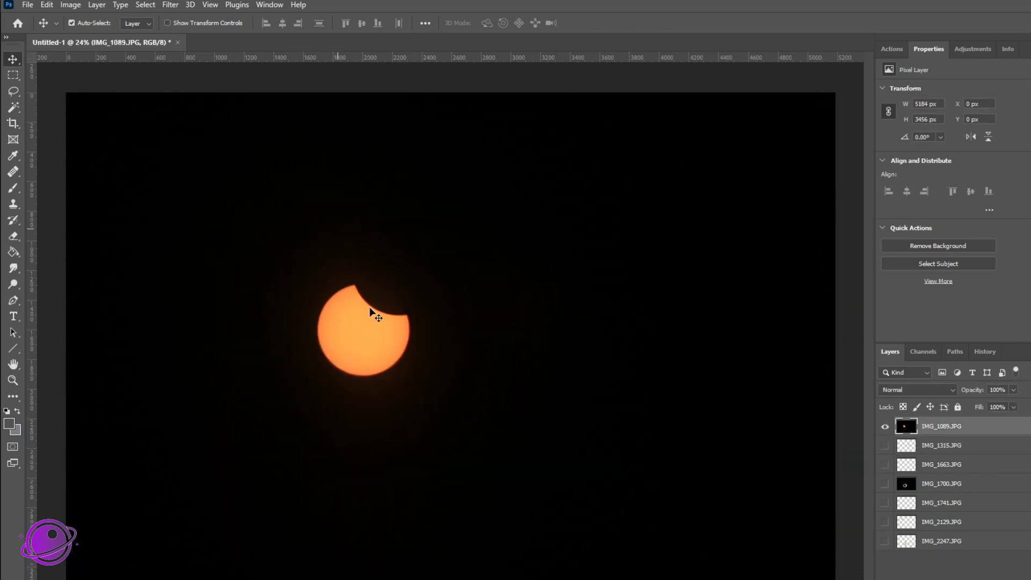
{"action": "key", "text": "ctrl+s"}
{"action": "key", "text": "Escape"}
{"action": "key", "text": "ctrl+d"}
{"action": "left_click", "coordinate": [143, 5]}
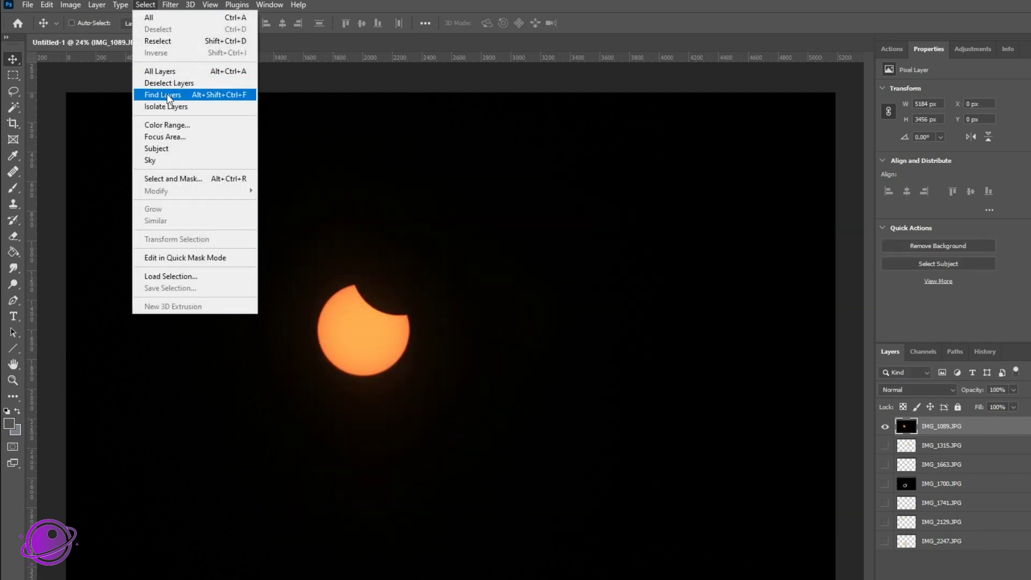
{"action": "left_click", "coordinate": [141, 4]}
- Delete IMG_1089's dark sky via Color Range shadows, hide it, and show IMG_1700 deselected
{"action": "left_click", "coordinate": [142, 4]}
{"action": "left_click", "coordinate": [159, 122]}
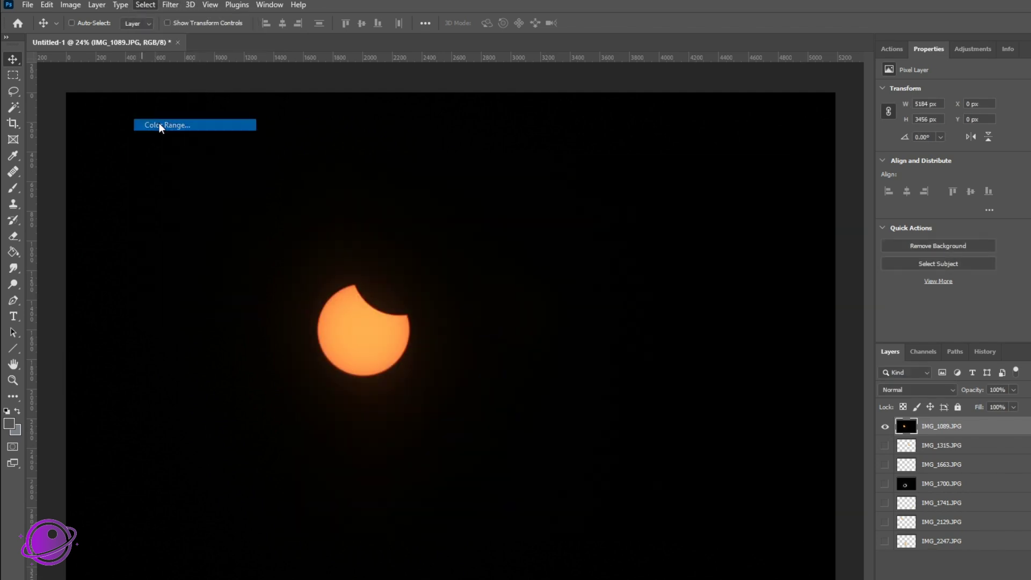
{"action": "left_click", "coordinate": [638, 195]}
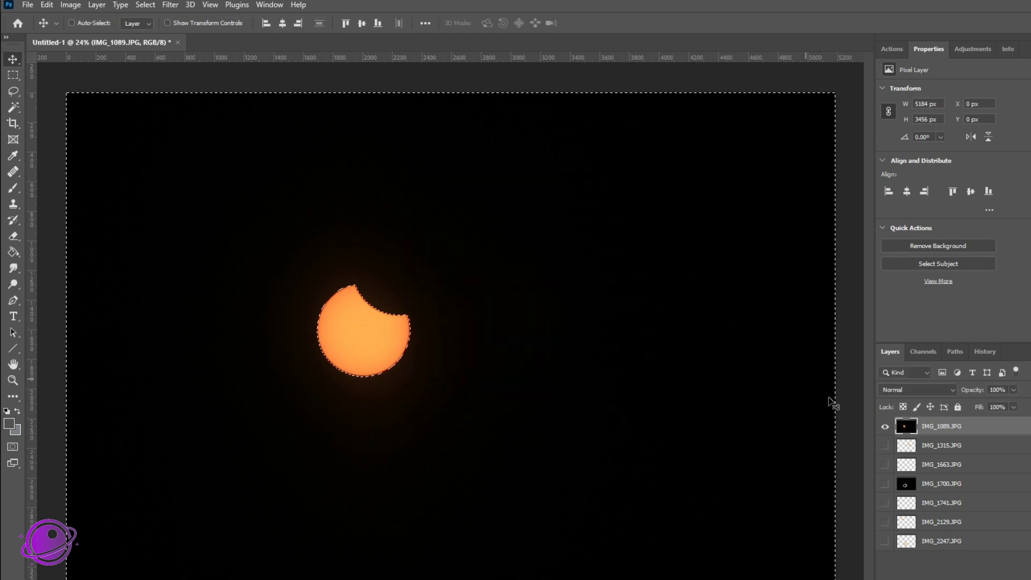
{"action": "key", "text": "Delete"}
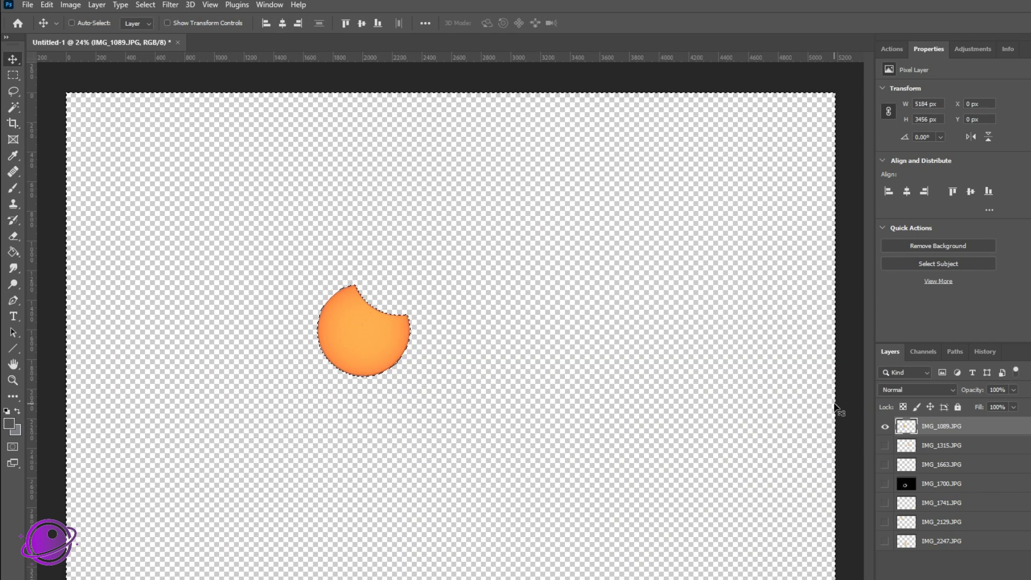
{"action": "left_click", "coordinate": [885, 427]}
{"action": "left_click", "coordinate": [885, 484]}
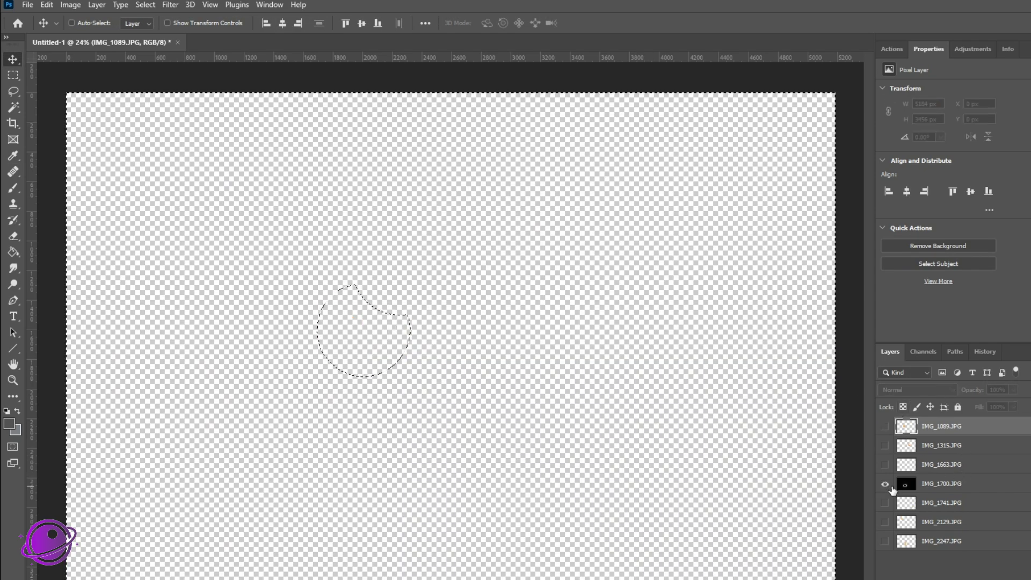
{"action": "left_click", "coordinate": [976, 491]}
{"action": "key", "text": "ctrl+d"}
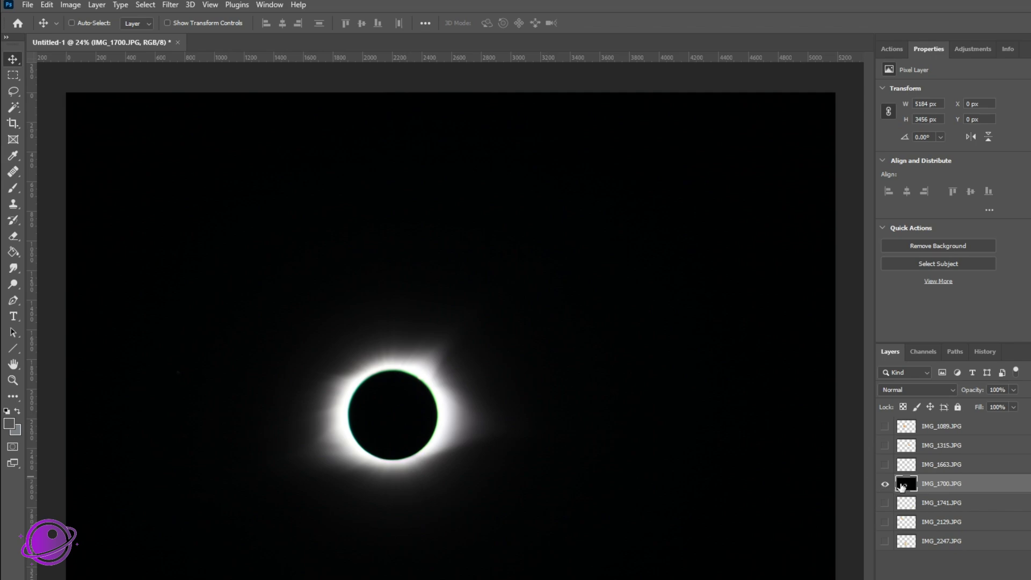
- Hide IMG_1700 and create a Solid Color fill layer, Color Fill 1, with no label colour
{"action": "left_click", "coordinate": [886, 485]}
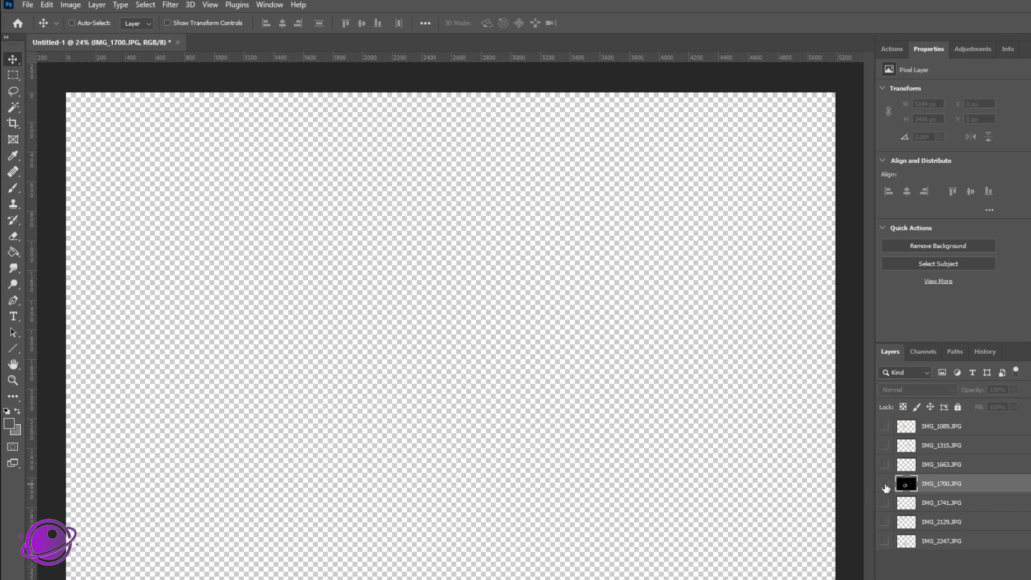
{"action": "left_click", "coordinate": [97, 6]}
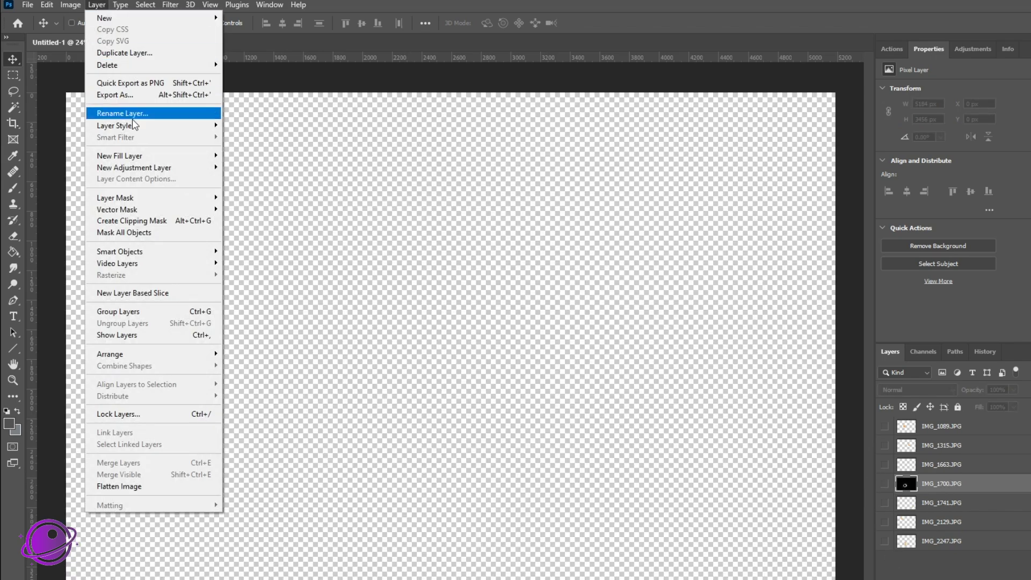
{"action": "mouse_move", "coordinate": [137, 157]}
{"action": "left_click", "coordinate": [250, 156]}
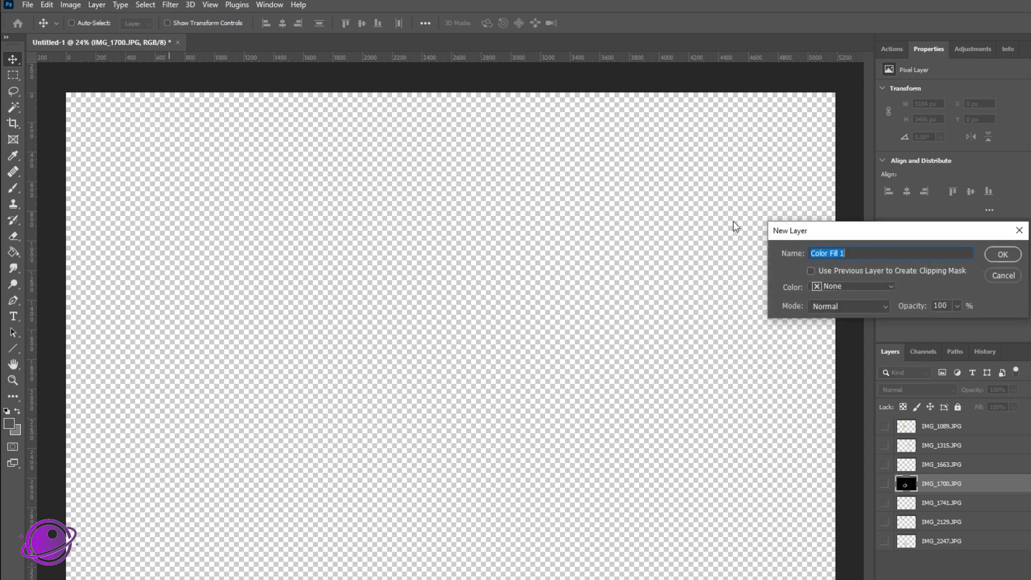
{"action": "left_click", "coordinate": [859, 287]}
{"action": "left_click", "coordinate": [951, 275]}
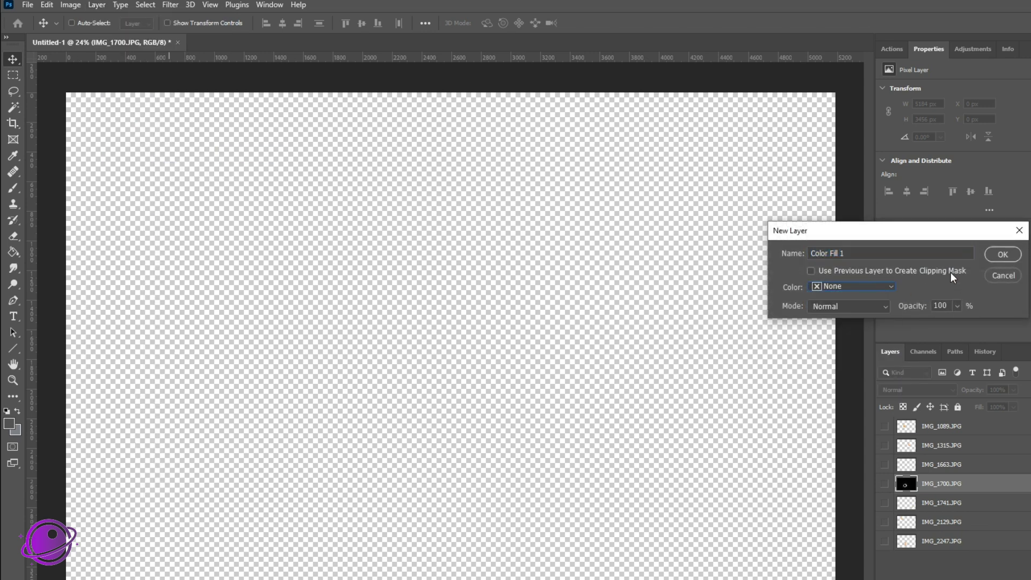
{"action": "left_click", "coordinate": [997, 253]}
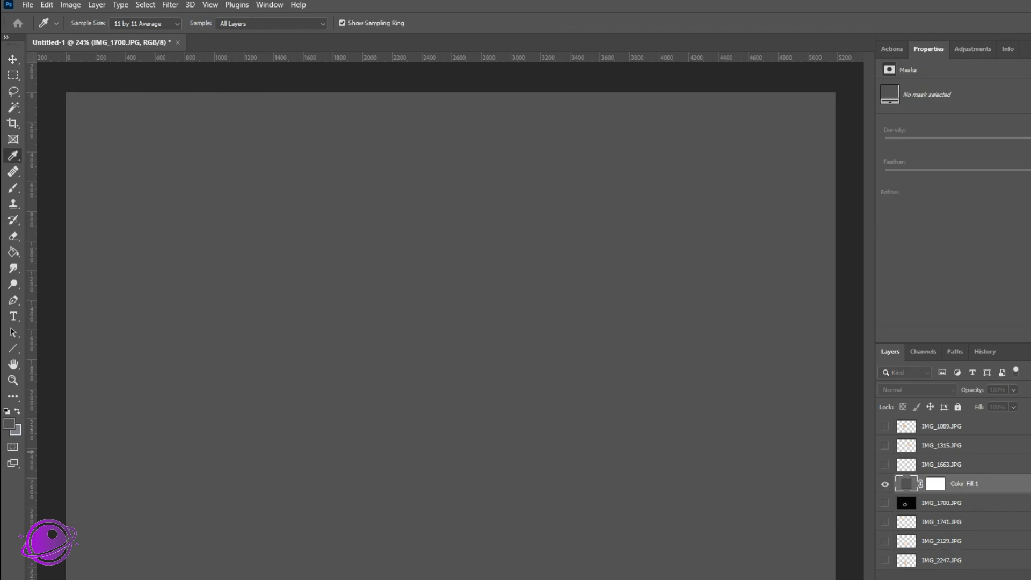
- Set the fill colour to 000000 black and move Color Fill 1 to the bottom of the stack
{"action": "left_click_drag", "start_coordinate": [790, 267], "coordinate": [591, 231]}
{"action": "type", "text": "000000"}
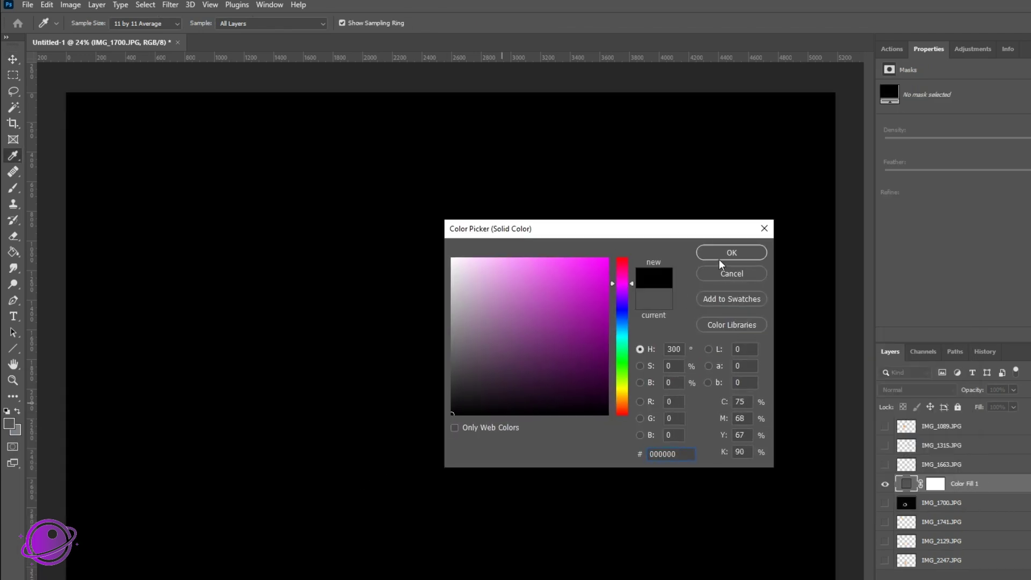
{"action": "left_click", "coordinate": [720, 257]}
{"action": "left_click_drag", "start_coordinate": [977, 490], "coordinate": [975, 575]}
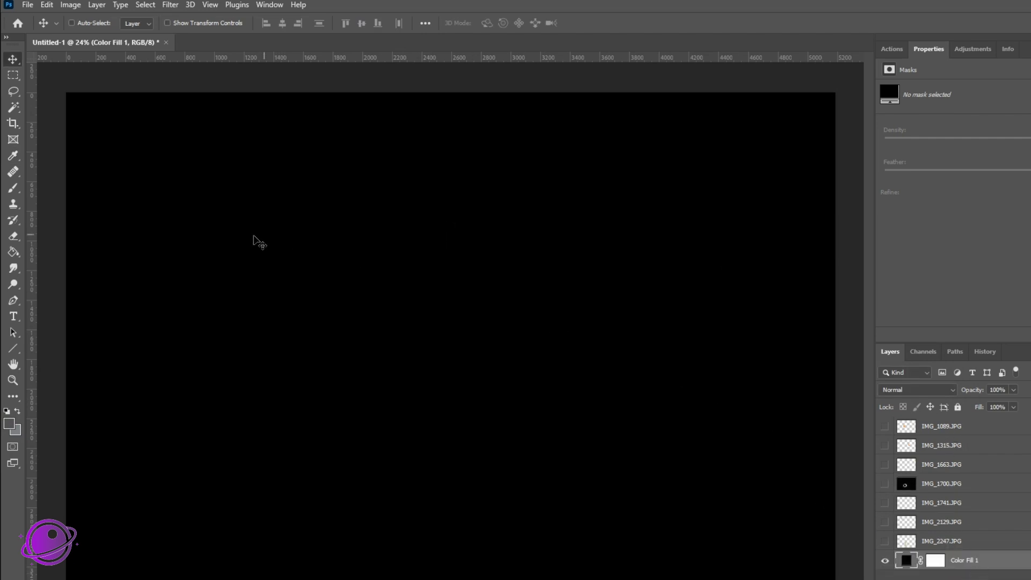
{"action": "key", "text": "ctrl+0"}
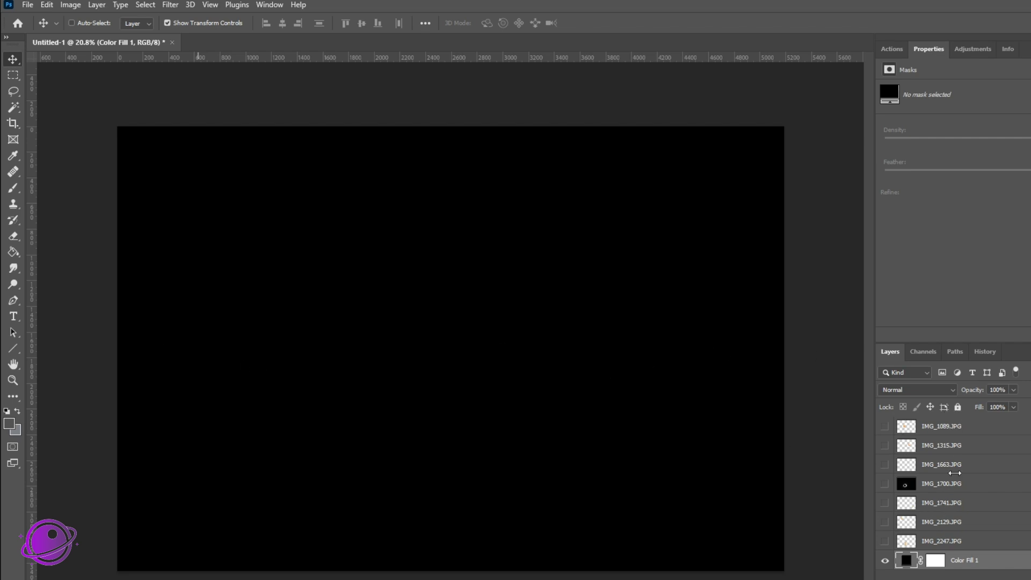
- Start a New Guide Layout with 7 columns
{"action": "left_click", "coordinate": [207, 6]}
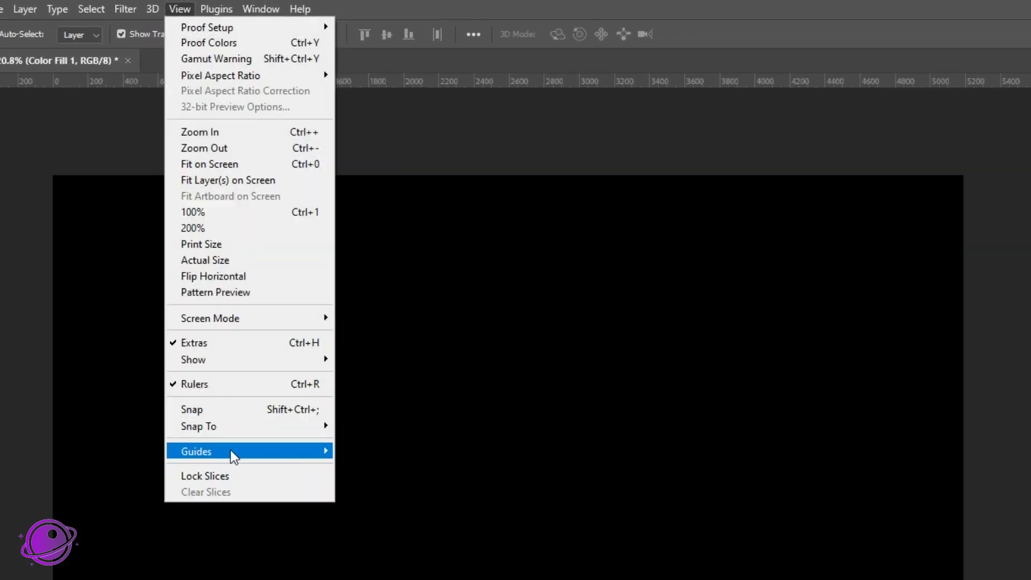
{"action": "mouse_move", "coordinate": [315, 450]}
{"action": "left_click", "coordinate": [448, 564]}
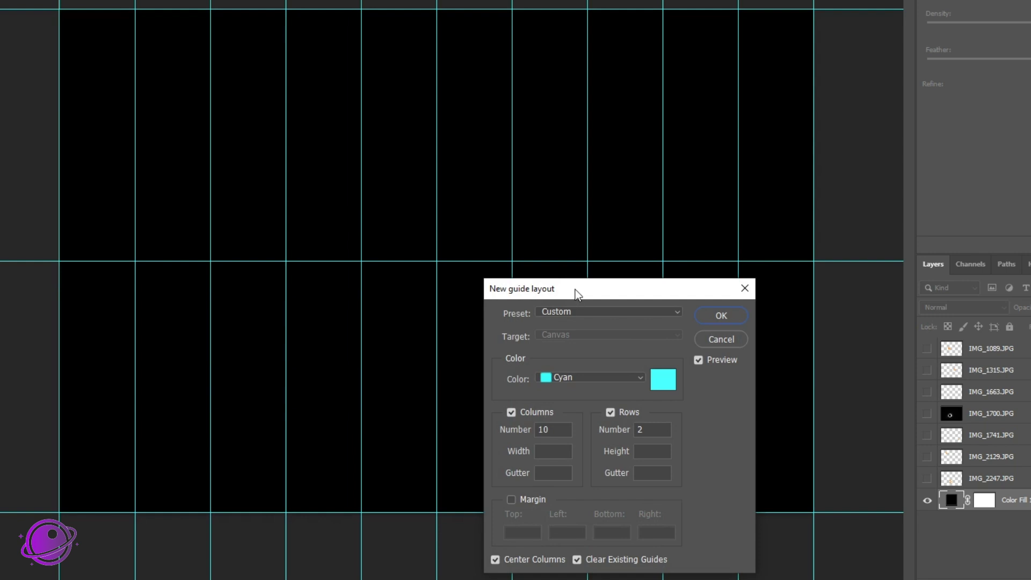
{"action": "left_click_drag", "start_coordinate": [576, 293], "coordinate": [596, 187]}
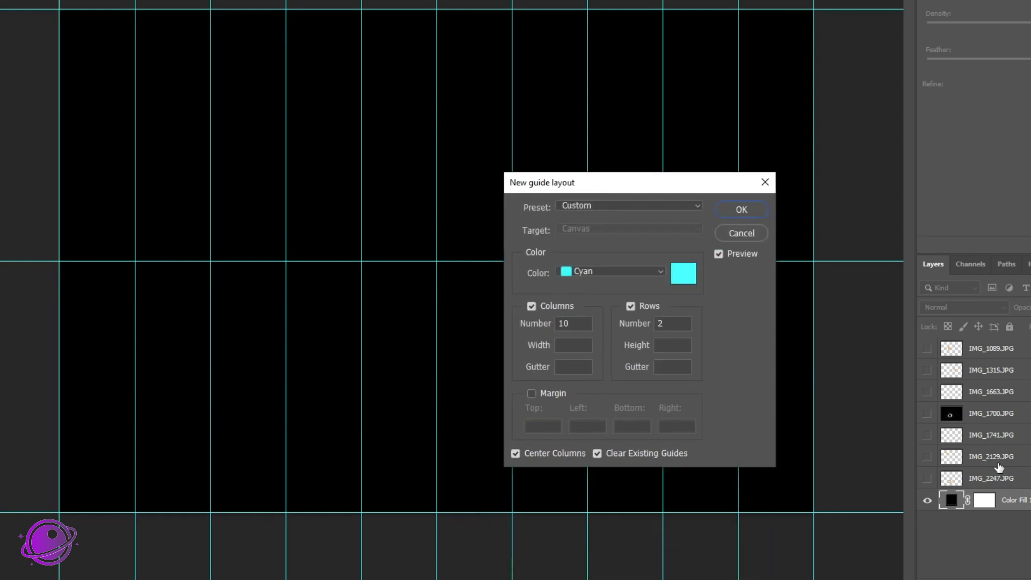
{"action": "double_click", "coordinate": [577, 323]}
{"action": "type", "text": "7"}
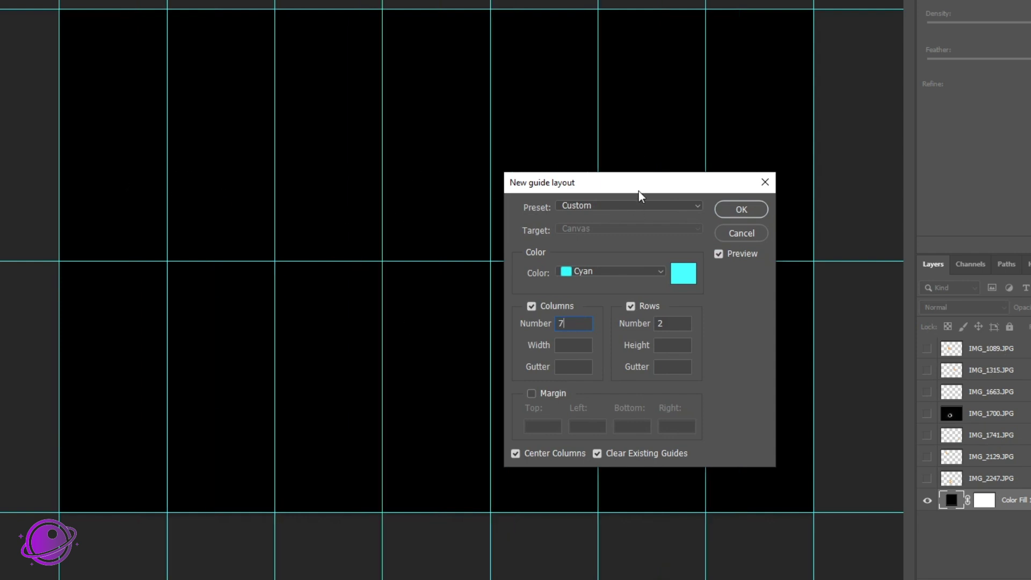
- Add 20 px top/bottom and 50 px left/right margins and apply the 7-column, 2-row layout
{"action": "mouse_move", "coordinate": [639, 191]}
{"action": "left_mouse_down"}
{"action": "mouse_move", "coordinate": [650, 215]}
{"action": "mouse_move", "coordinate": [643, 210]}
{"action": "left_mouse_up"}
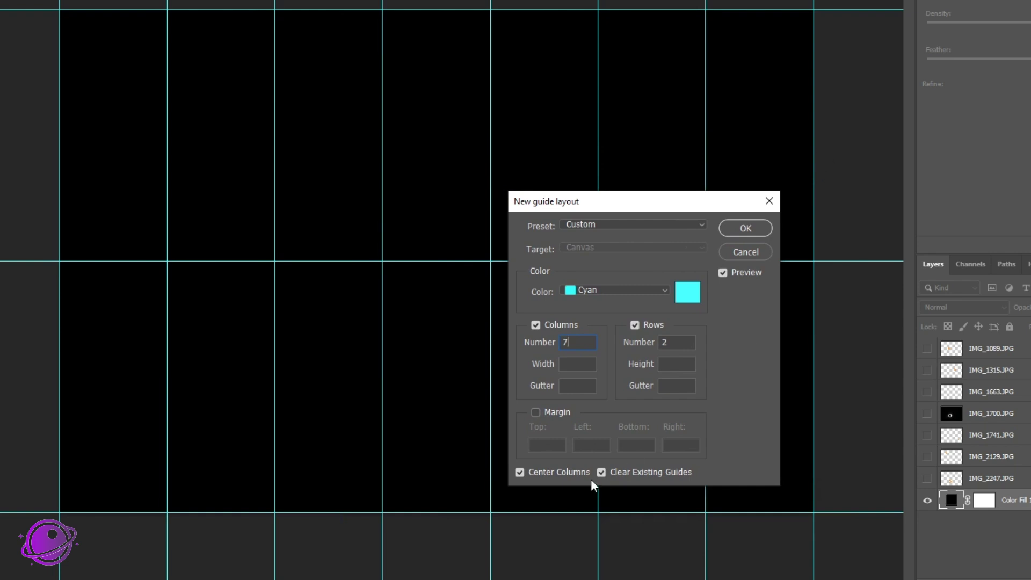
{"action": "left_click", "coordinate": [536, 413]}
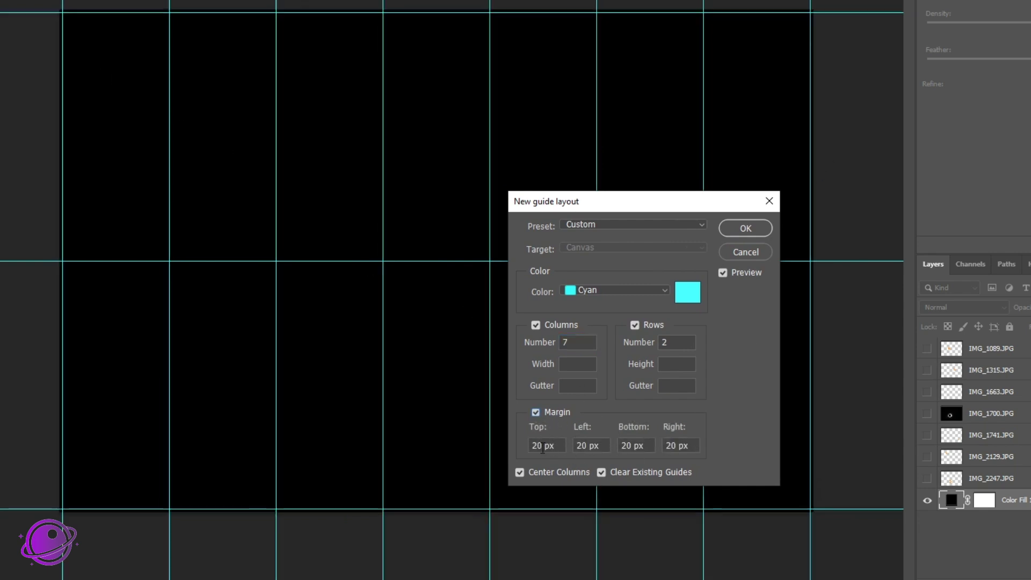
{"action": "left_click", "coordinate": [605, 446]}
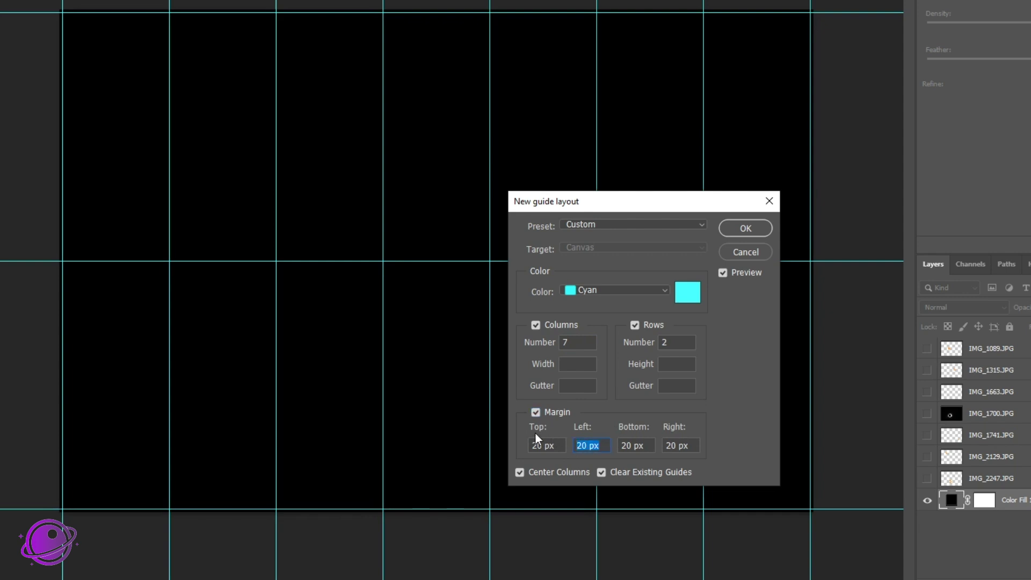
{"action": "type", "text": "50"}
{"action": "key", "text": "Tab"}
{"action": "key", "text": "Tab"}
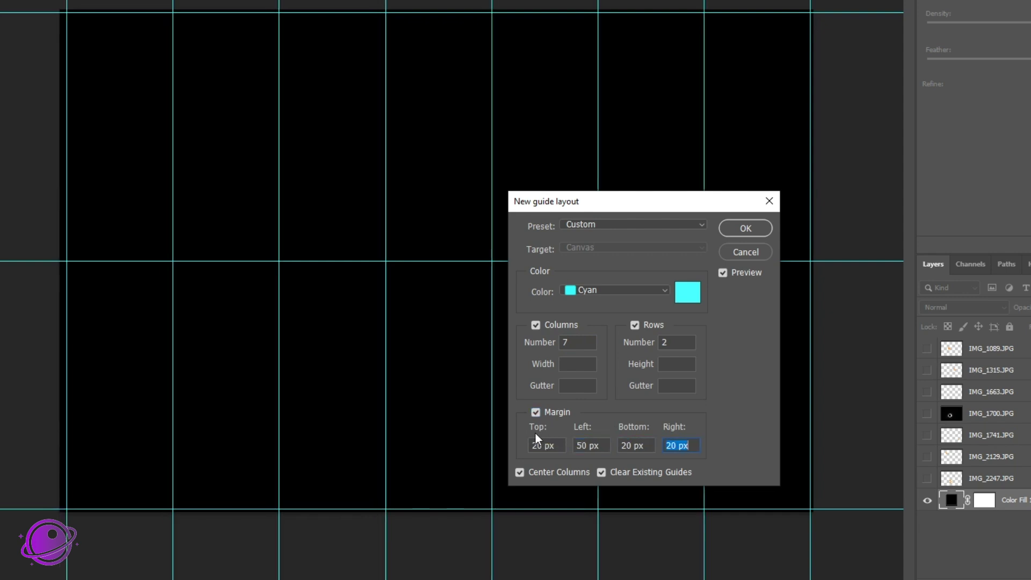
{"action": "type", "text": "50"}
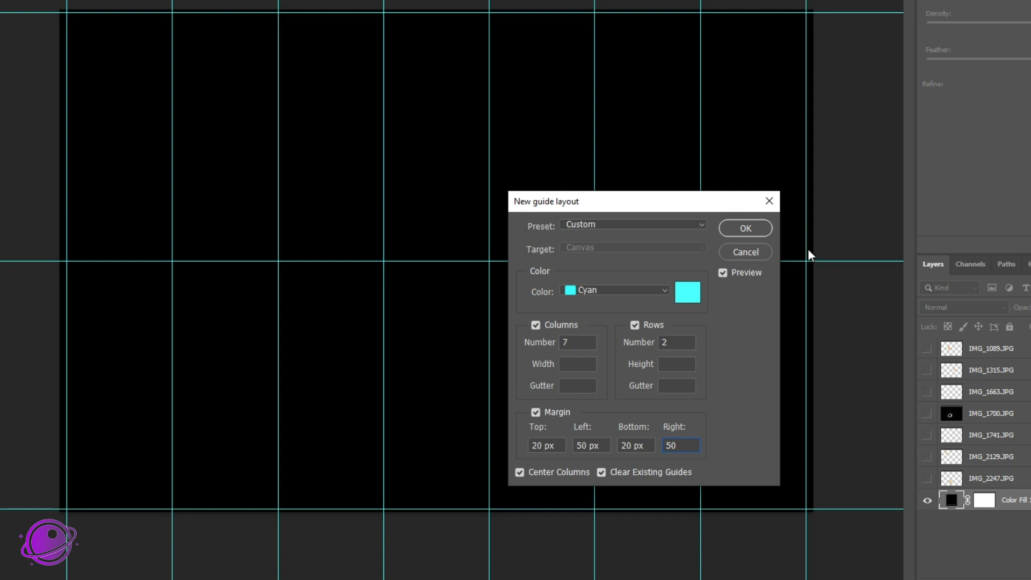
{"action": "left_click", "coordinate": [746, 228]}
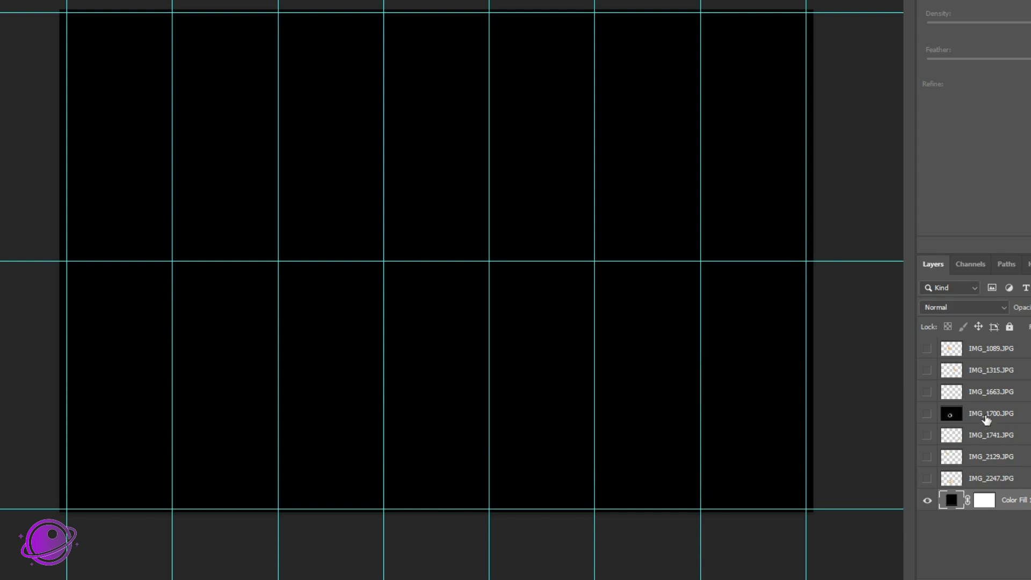
- Show IMG_1700.JPG and move it just above Color Fill 1 in the layer stack
{"action": "left_click", "coordinate": [987, 419]}
{"action": "left_click", "coordinate": [928, 414]}
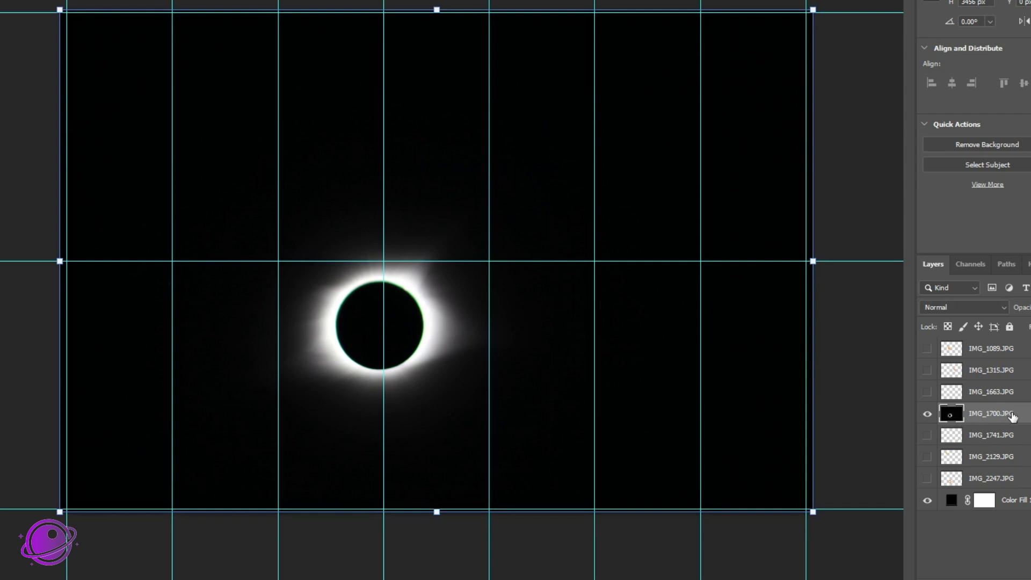
{"action": "left_click_drag", "start_coordinate": [1012, 417], "coordinate": [1010, 487]}
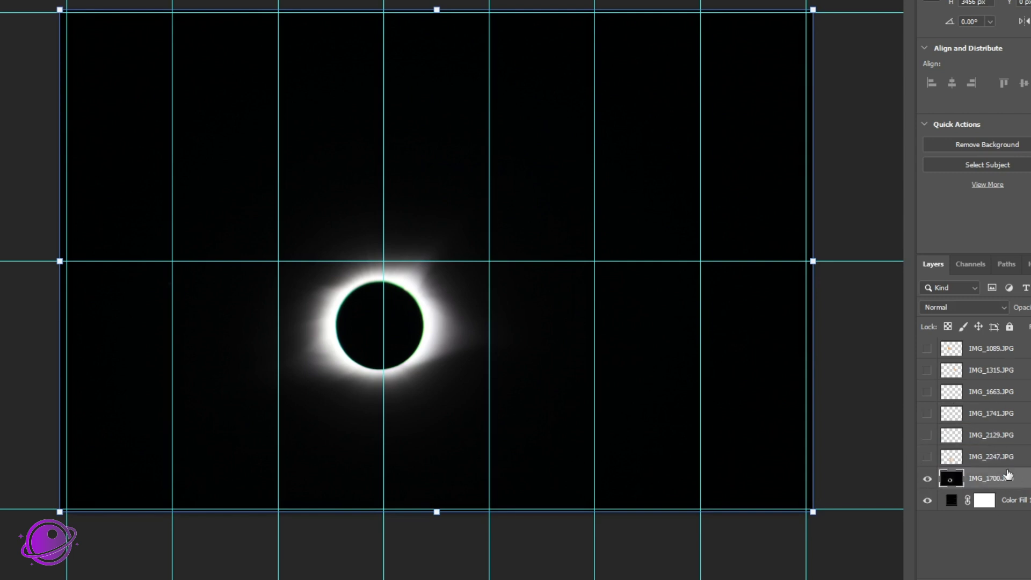
- Drag the total eclipse so the sun sits centred on the guide grid
{"action": "key", "text": "ctrl+plus"}
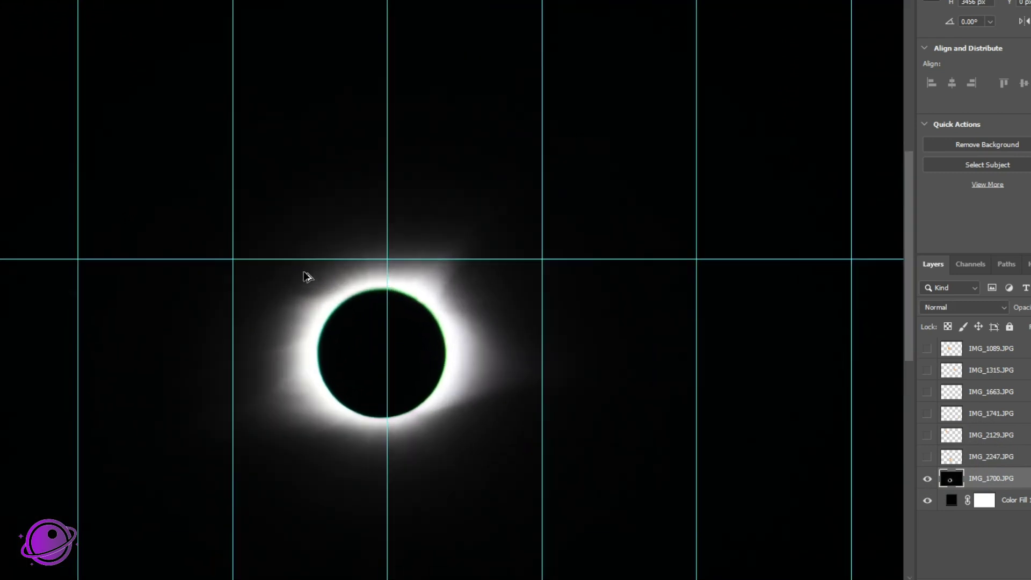
{"action": "left_click_drag", "start_coordinate": [453, 352], "coordinate": [543, 173]}
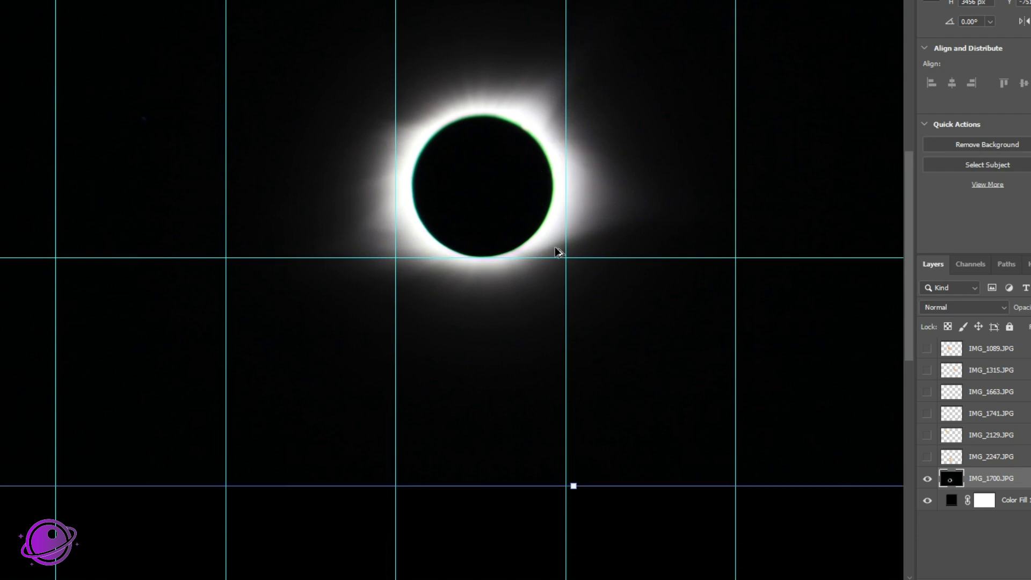
{"action": "key", "text": "ctrl+minus"}
{"action": "key", "text": "ctrl+minus"}
{"action": "key", "text": "ctrl+minus"}
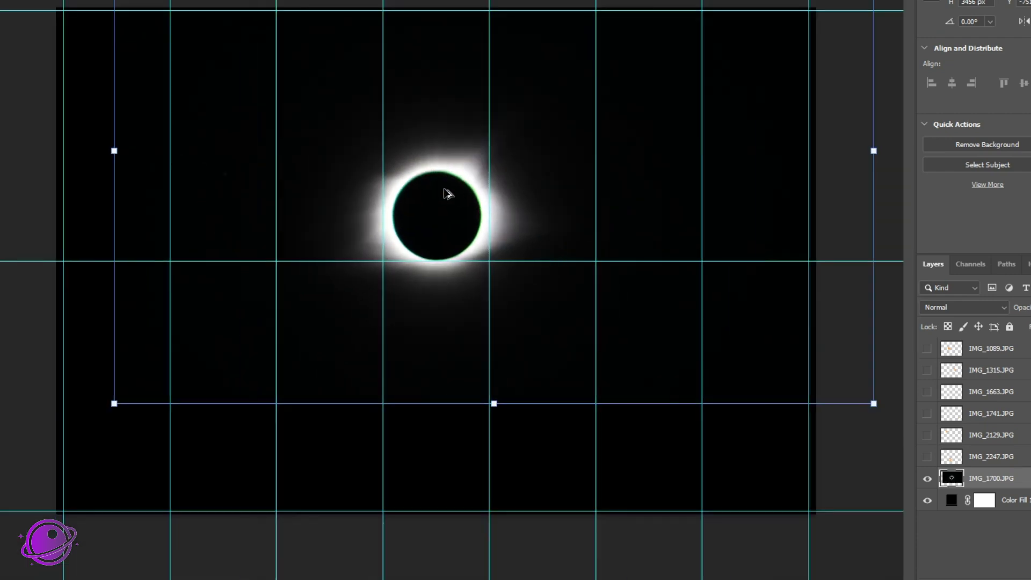
{"action": "left_click_drag", "start_coordinate": [426, 215], "coordinate": [468, 228]}
{"action": "scroll", "coordinate": [430, 234], "scroll_direction": "up", "scroll_amount": 6}
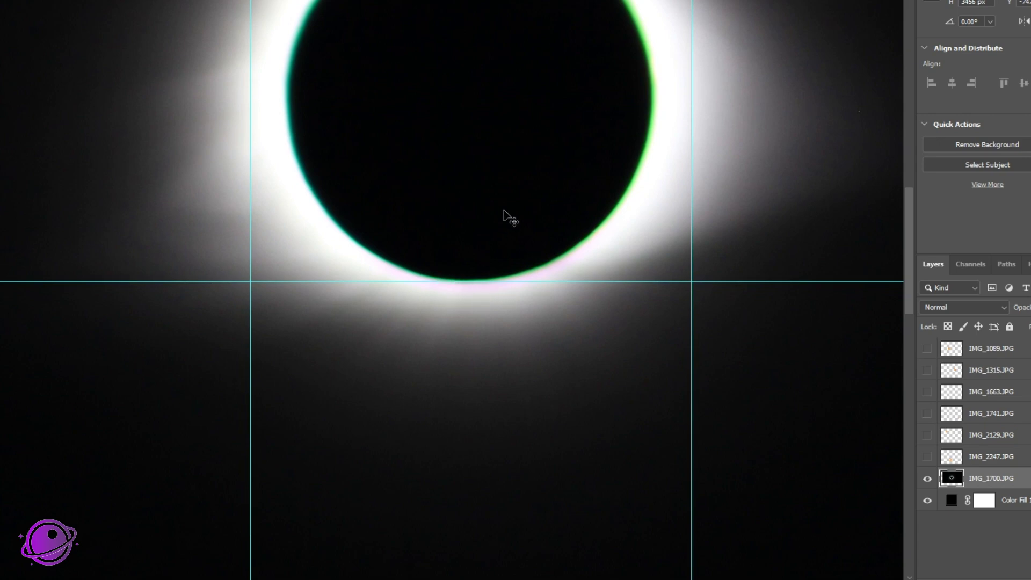
{"action": "scroll", "coordinate": [507, 223], "scroll_direction": "down", "scroll_amount": 3}
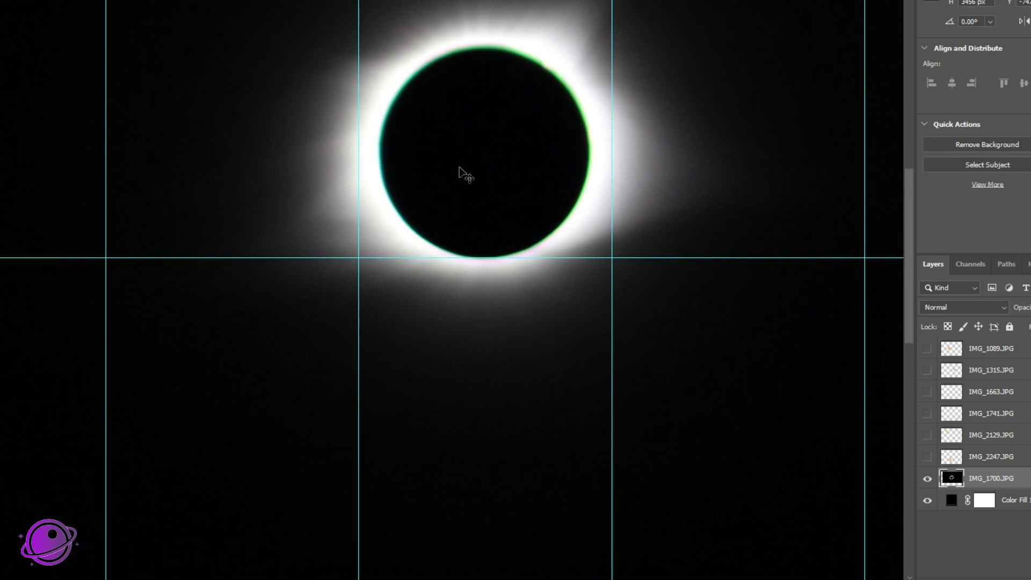
{"action": "scroll", "coordinate": [530, 287], "scroll_direction": "down", "scroll_amount": 3}
{"action": "scroll", "coordinate": [524, 289], "scroll_direction": "up", "scroll_amount": 2}
{"action": "scroll", "coordinate": [524, 290], "scroll_direction": "down", "scroll_amount": 1}
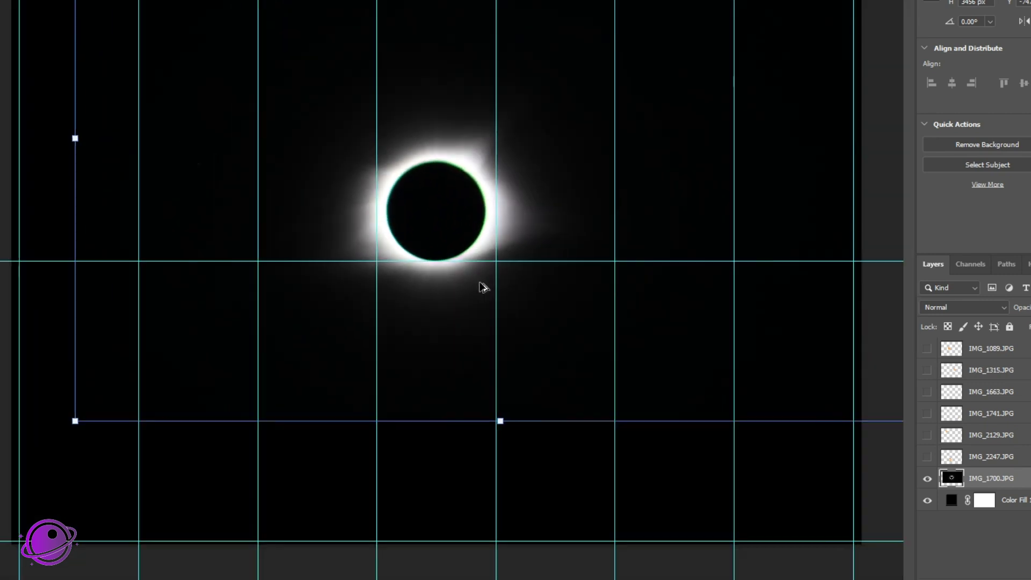
- Show the IMG_1741 and IMG_1663 crescents and place IMG_1663 at the eclipse's upper left
{"action": "left_click", "coordinate": [927, 414]}
{"action": "left_click", "coordinate": [927, 398]}
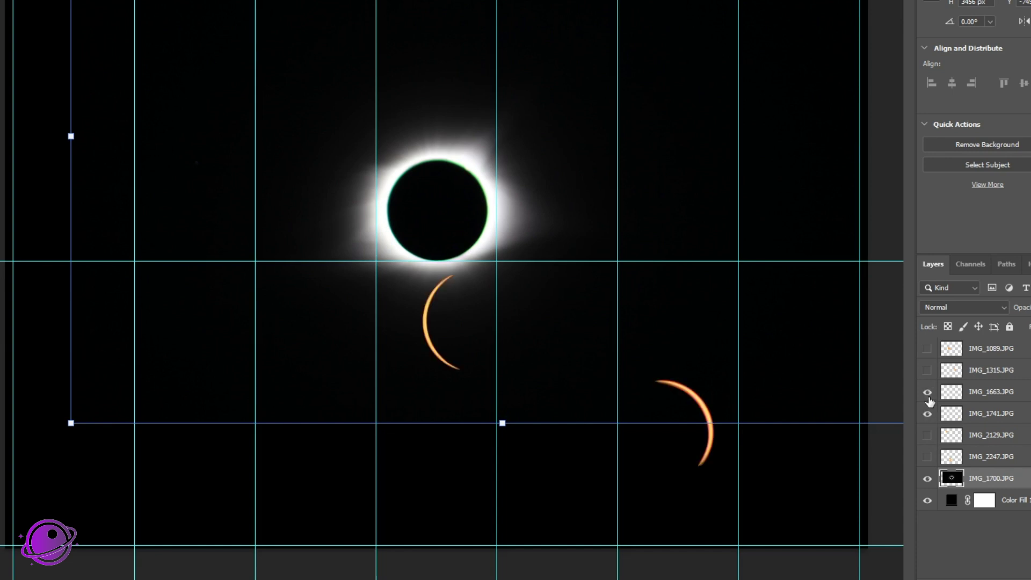
{"action": "left_click", "coordinate": [1006, 402]}
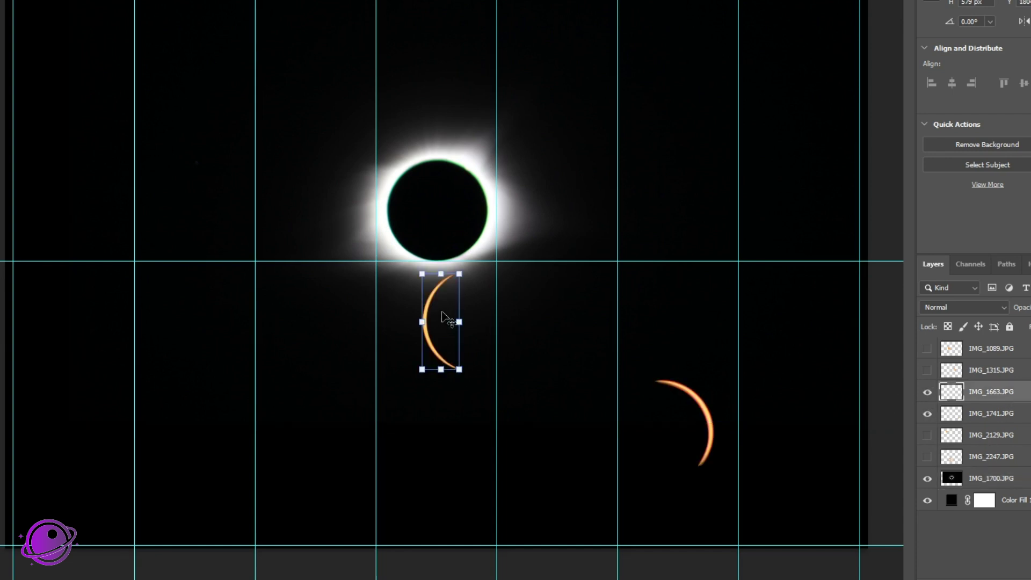
{"action": "left_click_drag", "start_coordinate": [441, 318], "coordinate": [275, 202]}
{"action": "scroll", "coordinate": [266, 236], "scroll_direction": "up", "scroll_amount": 5}
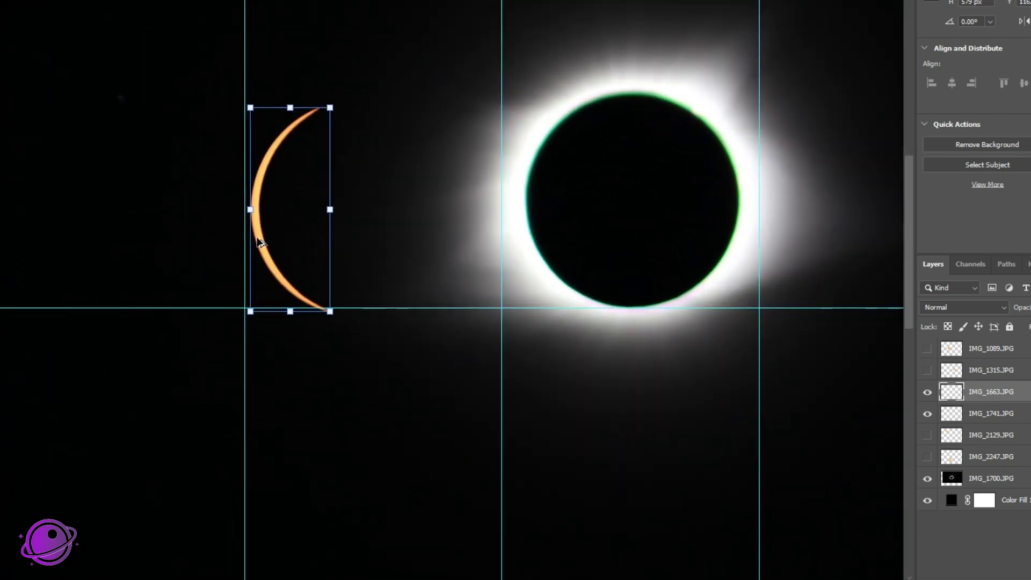
{"action": "mouse_move", "coordinate": [259, 212]}
{"action": "left_mouse_down"}
{"action": "mouse_move", "coordinate": [255, 195]}
{"action": "mouse_move", "coordinate": [248, 204]}
{"action": "left_mouse_up"}
{"action": "scroll", "coordinate": [543, 417], "scroll_direction": "down", "scroll_amount": 6}
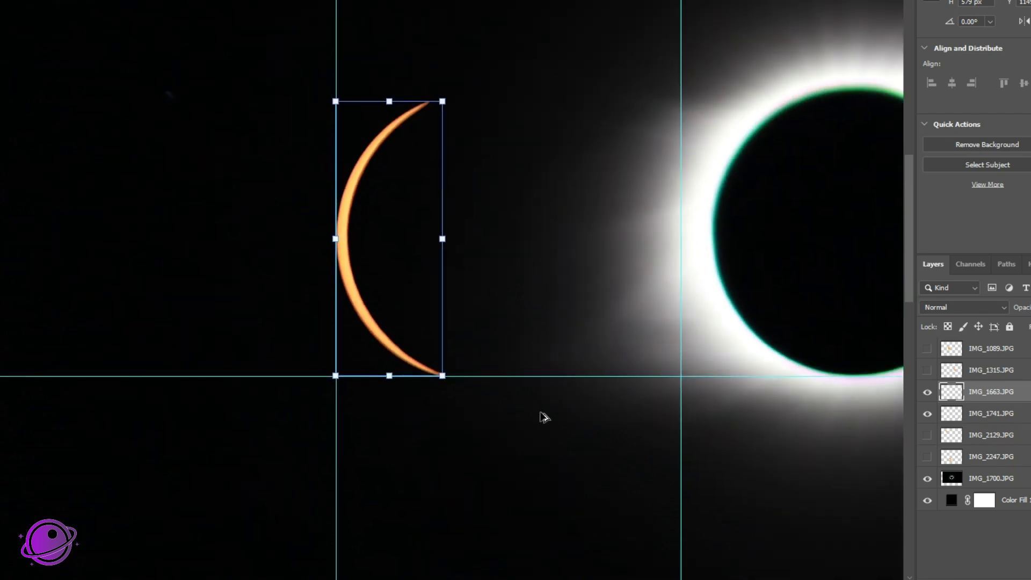
{"action": "scroll", "coordinate": [637, 246], "scroll_direction": "down", "scroll_amount": 2}
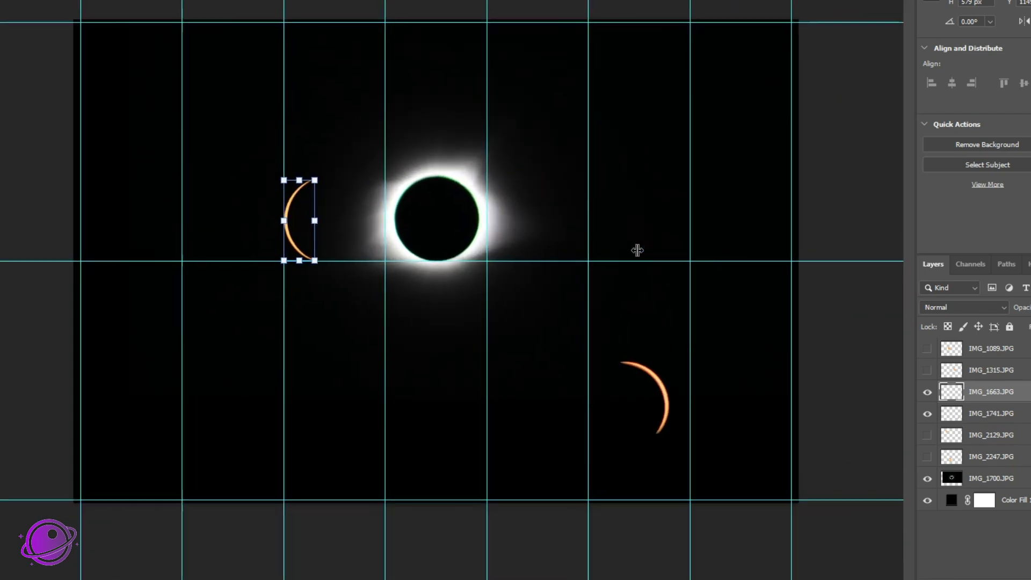
{"action": "scroll", "coordinate": [731, 258], "scroll_direction": "up", "scroll_amount": 4}
- Move the IMG_1741 crescent beside the eclipse, rotated about 26 degrees clockwise
{"action": "left_click", "coordinate": [986, 414]}
{"action": "left_click_drag", "start_coordinate": [725, 557], "coordinate": [457, 118]}
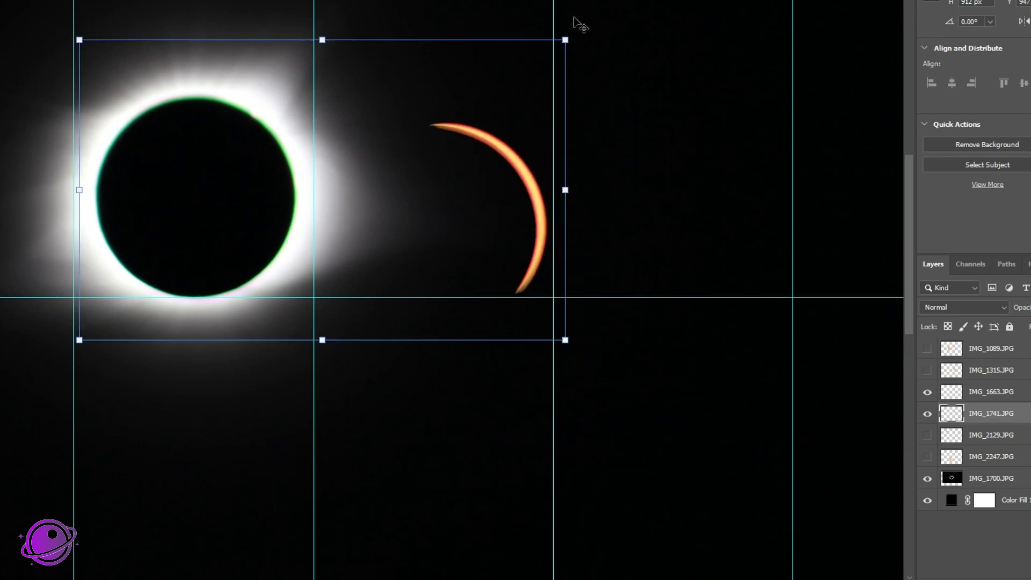
{"action": "left_click_drag", "start_coordinate": [567, 29], "coordinate": [632, 157]}
{"action": "key", "text": "Return"}
{"action": "left_click_drag", "start_coordinate": [470, 207], "coordinate": [500, 130]}
{"action": "scroll", "coordinate": [499, 285], "scroll_direction": "up", "scroll_amount": 2}
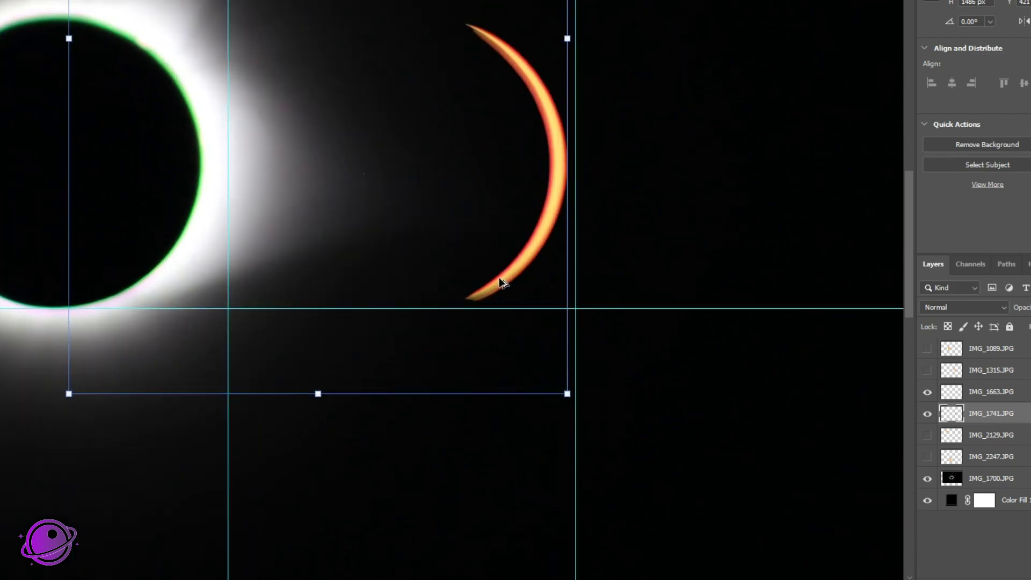
{"action": "scroll", "coordinate": [704, 355], "scroll_direction": "down", "scroll_amount": 1}
{"action": "scroll", "coordinate": [703, 354], "scroll_direction": "down", "scroll_amount": 3}
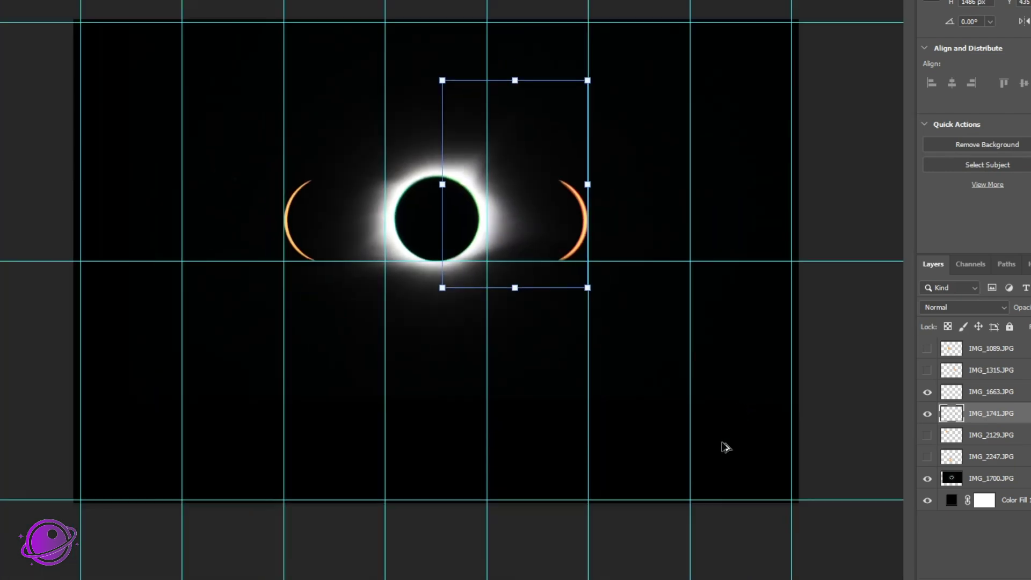
- Show the IMG_1315 and IMG_2129 suns and move IMG_1315 to the upper left
{"action": "left_click", "coordinate": [927, 370]}
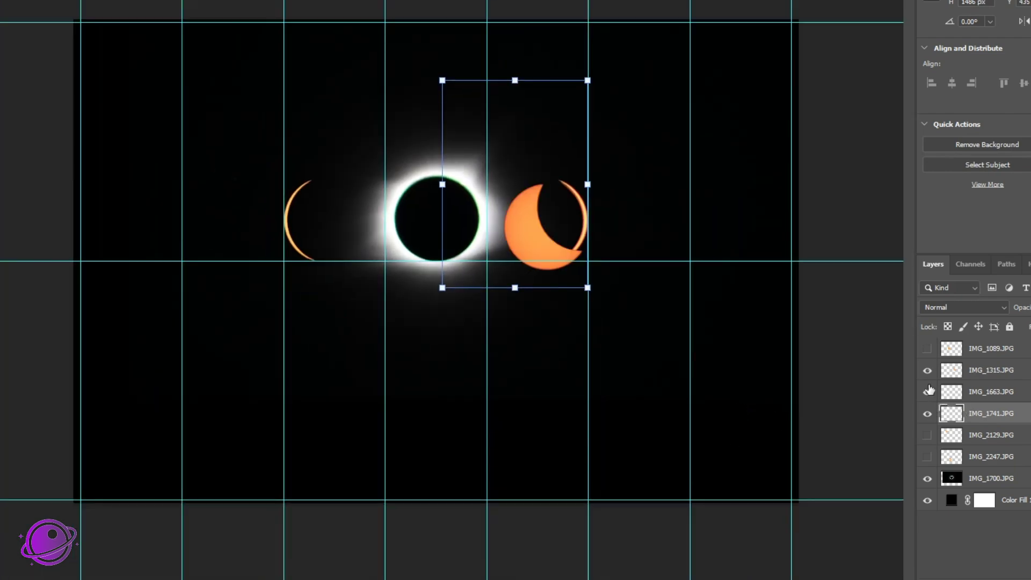
{"action": "left_click", "coordinate": [927, 435]}
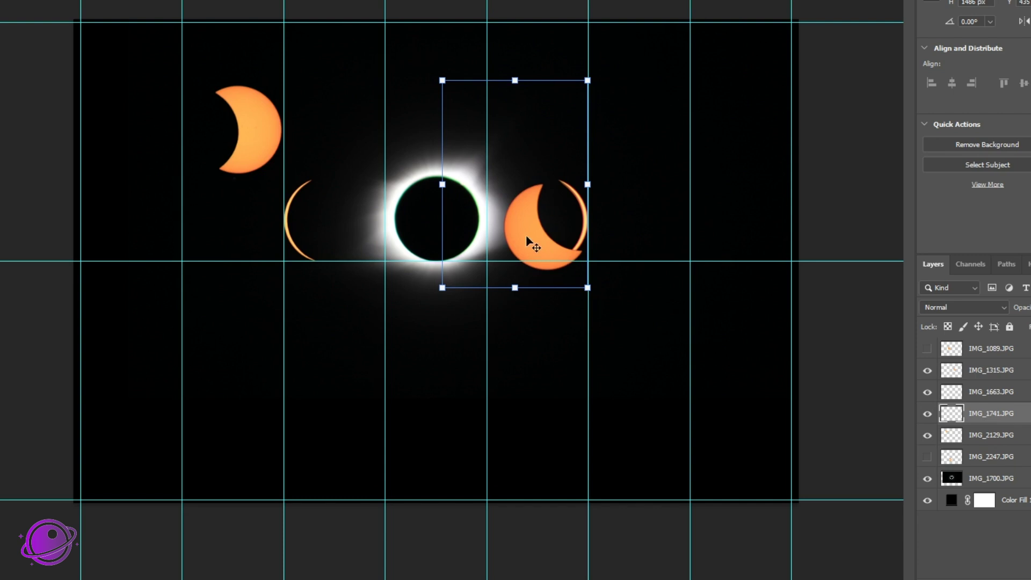
{"action": "left_click", "coordinate": [998, 396]}
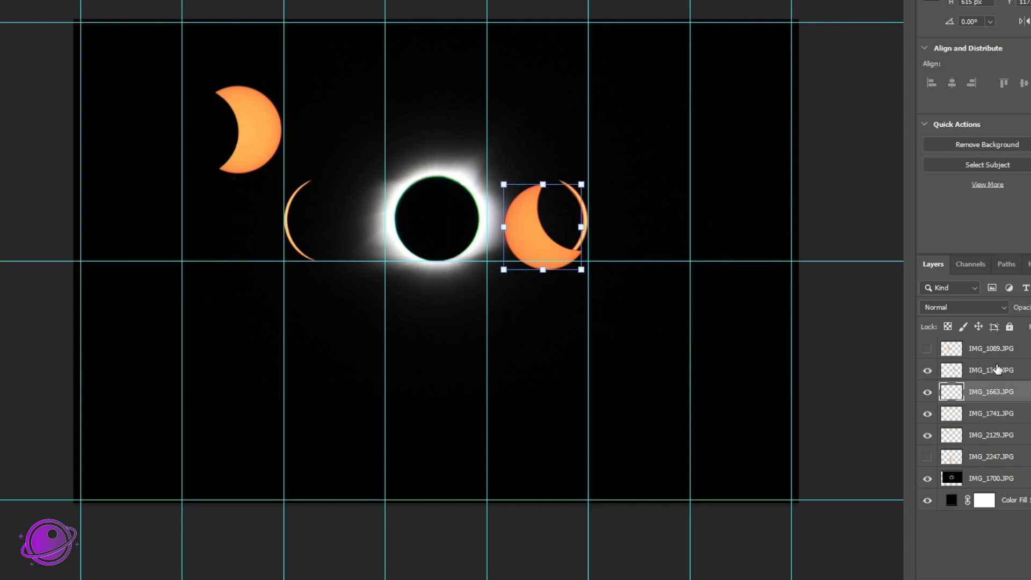
{"action": "left_click", "coordinate": [998, 370]}
{"action": "left_click_drag", "start_coordinate": [492, 218], "coordinate": [210, 208]}
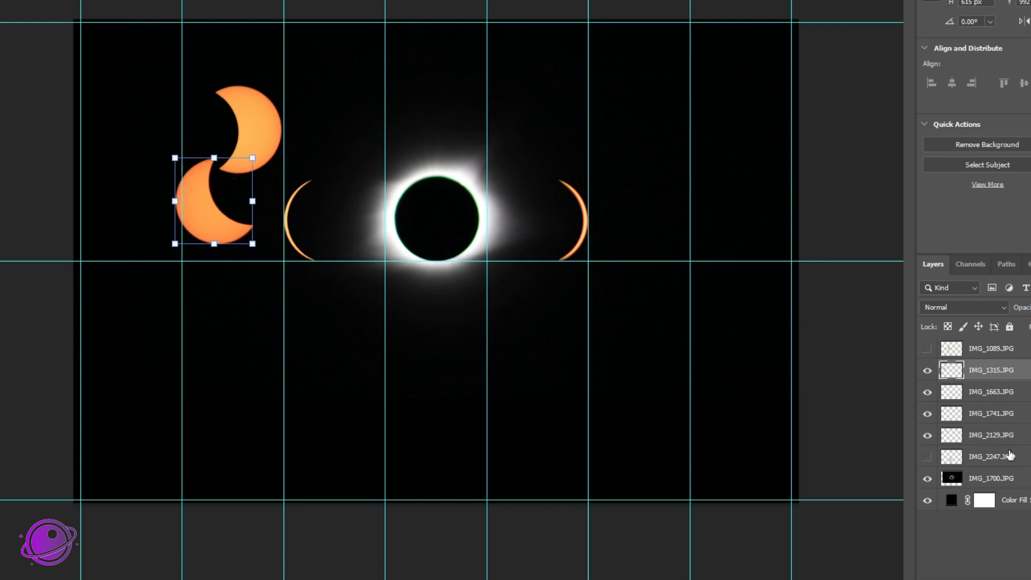
- Place the IMG_2129 crescent right of the corona, rotated about 35 degrees clockwise
{"action": "left_click", "coordinate": [982, 435]}
{"action": "left_click_drag", "start_coordinate": [274, 130], "coordinate": [725, 192]}
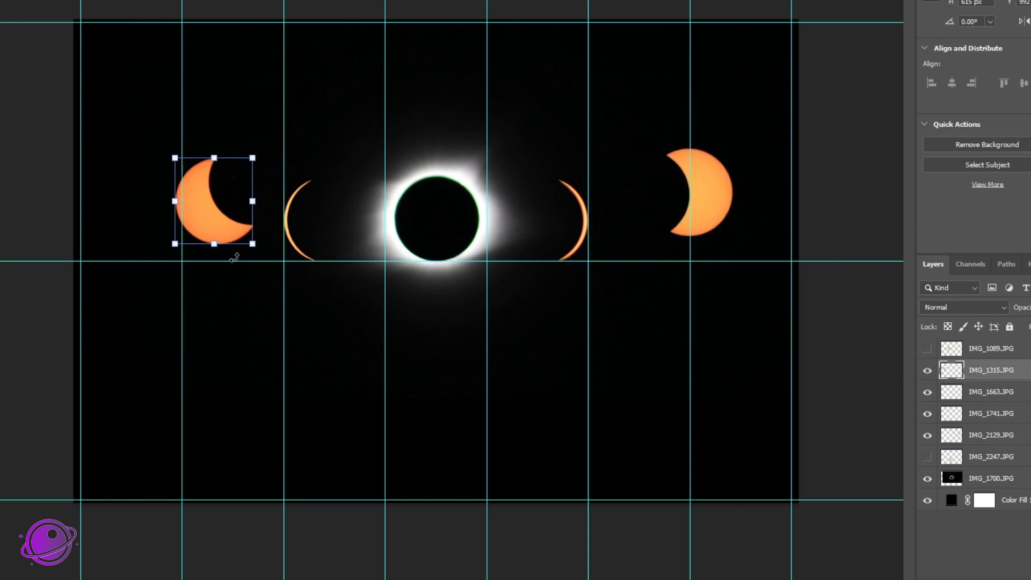
{"action": "scroll", "coordinate": [171, 186], "scroll_direction": "up", "scroll_amount": 5}
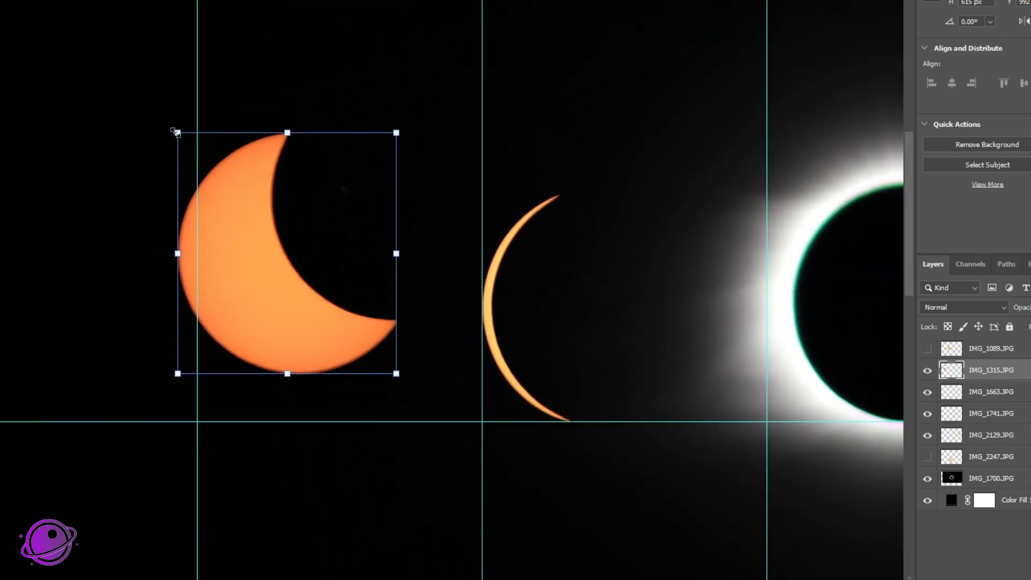
{"action": "left_click_drag", "start_coordinate": [179, 120], "coordinate": [274, 92]}
{"action": "left_click_drag", "start_coordinate": [238, 239], "coordinate": [256, 256]}
{"action": "scroll", "coordinate": [218, 324], "scroll_direction": "up", "scroll_amount": 3}
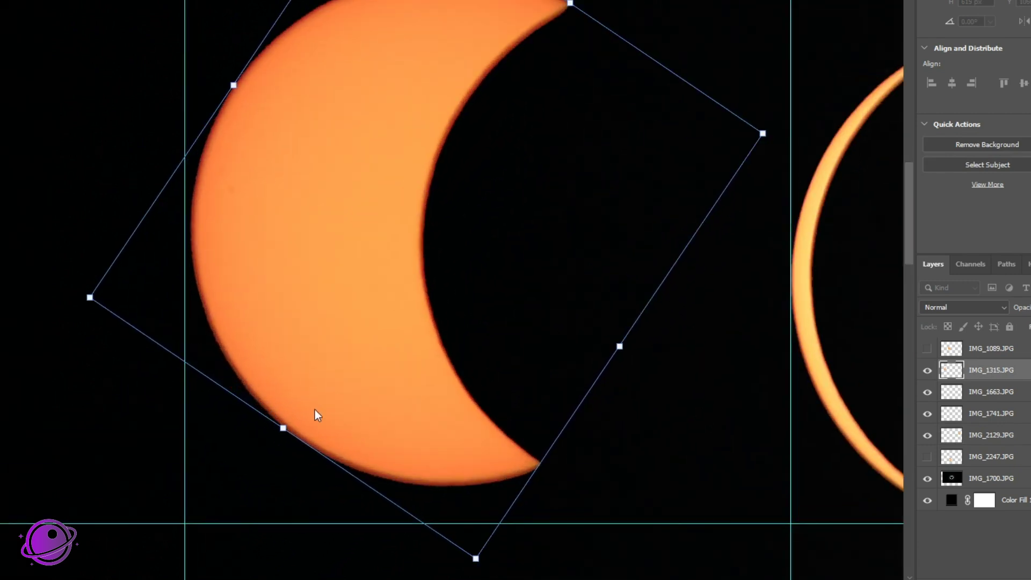
{"action": "left_click_drag", "start_coordinate": [321, 303], "coordinate": [319, 317]}
{"action": "scroll", "coordinate": [484, 414], "scroll_direction": "down", "scroll_amount": 5}
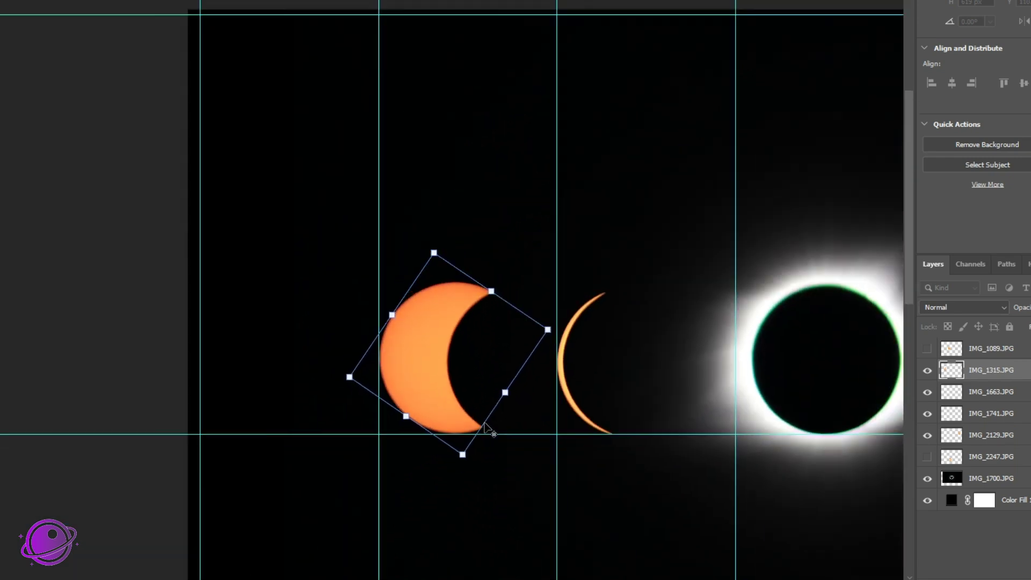
{"action": "scroll", "coordinate": [787, 445], "scroll_direction": "down", "scroll_amount": 2}
{"action": "scroll", "coordinate": [815, 269], "scroll_direction": "up", "scroll_amount": 8}
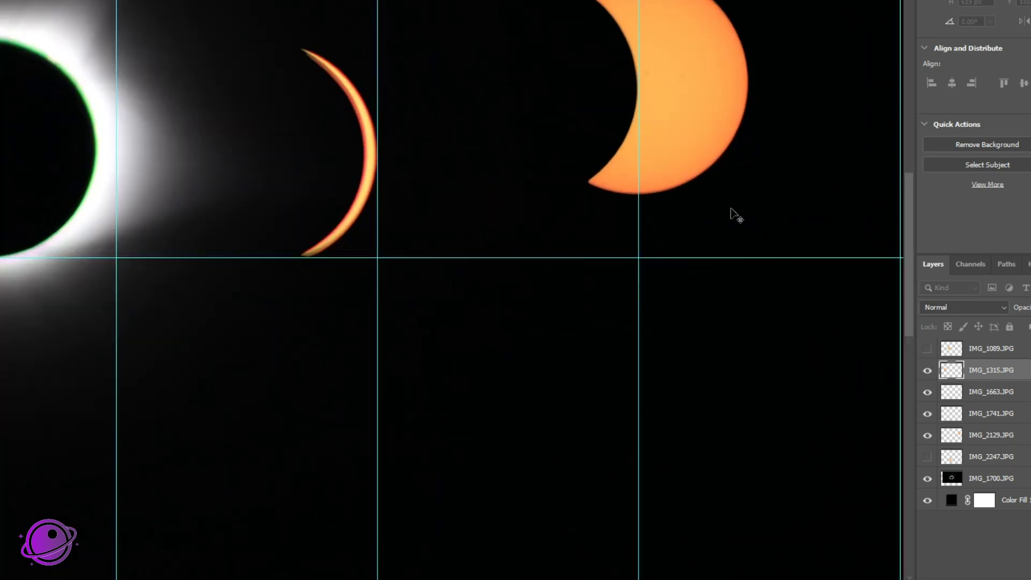
- Drag the IMG_2129.JPG partial sun into its guide cell right of the corona
{"action": "left_click", "coordinate": [993, 441]}
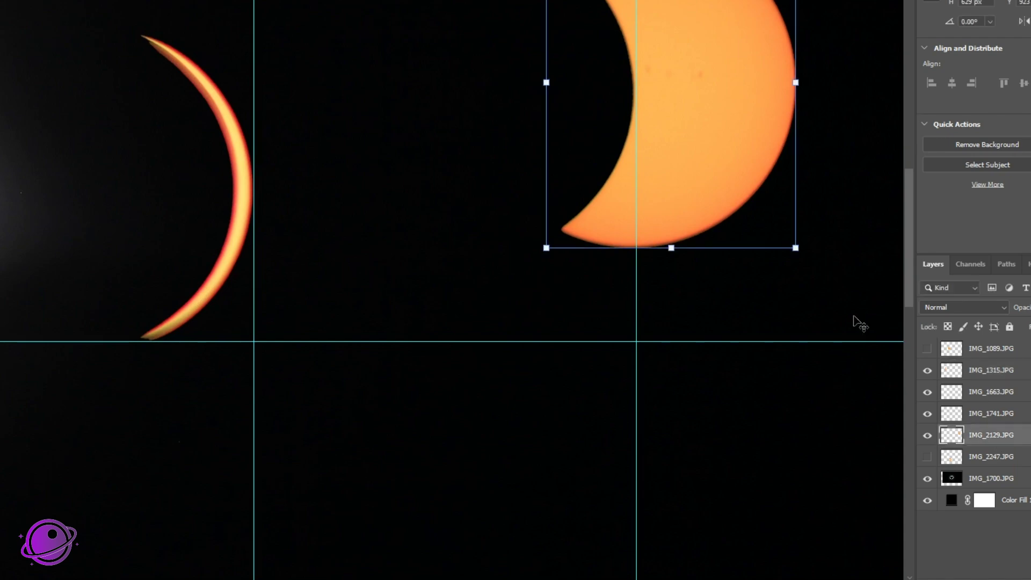
{"action": "left_click_drag", "start_coordinate": [747, 109], "coordinate": [571, 172]}
{"action": "scroll", "coordinate": [600, 285], "scroll_direction": "down", "scroll_amount": 5}
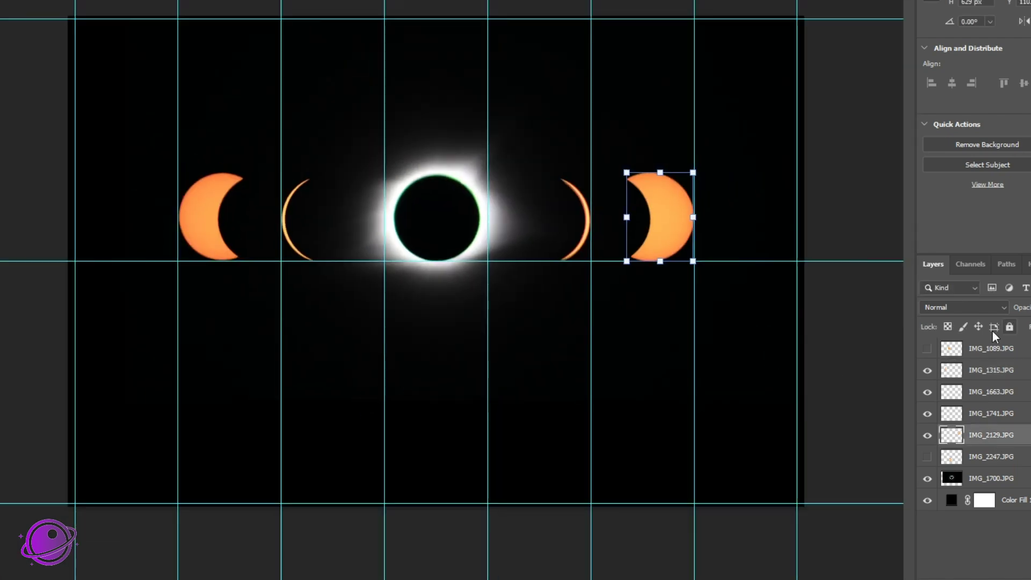
- Show the IMG_1089 and IMG_2247 suns and move IMG_2247 to the row's right end
{"action": "left_click", "coordinate": [928, 348]}
{"action": "left_click", "coordinate": [927, 457]}
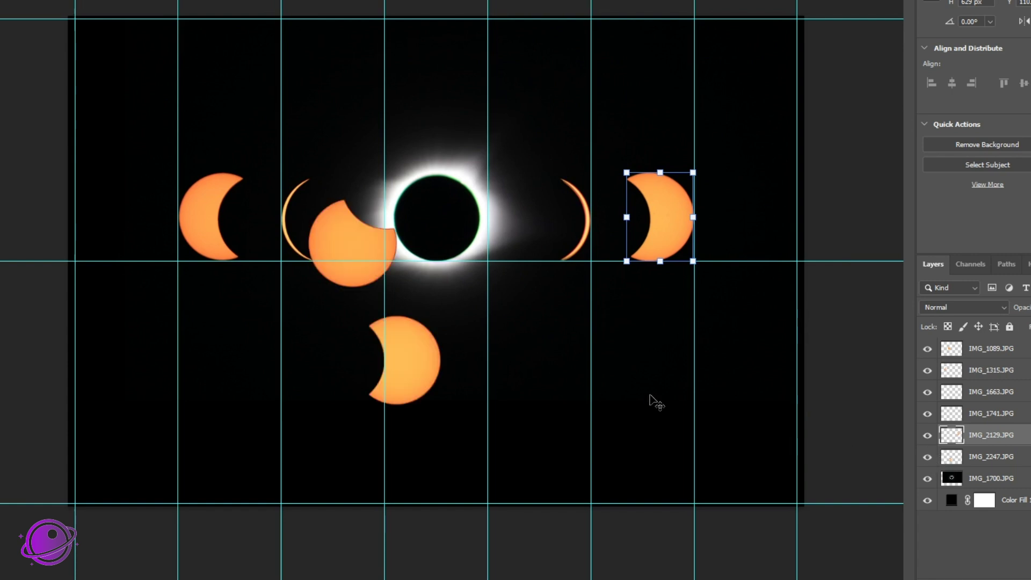
{"action": "left_click", "coordinate": [986, 455]}
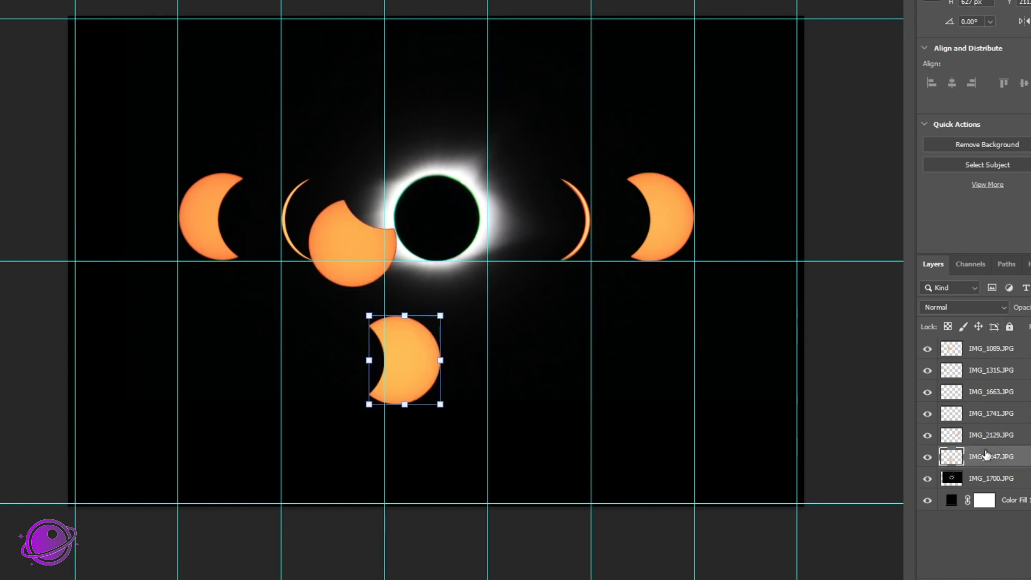
{"action": "left_click_drag", "start_coordinate": [392, 357], "coordinate": [754, 220]}
{"action": "scroll", "coordinate": [783, 265], "scroll_direction": "up", "scroll_amount": 5}
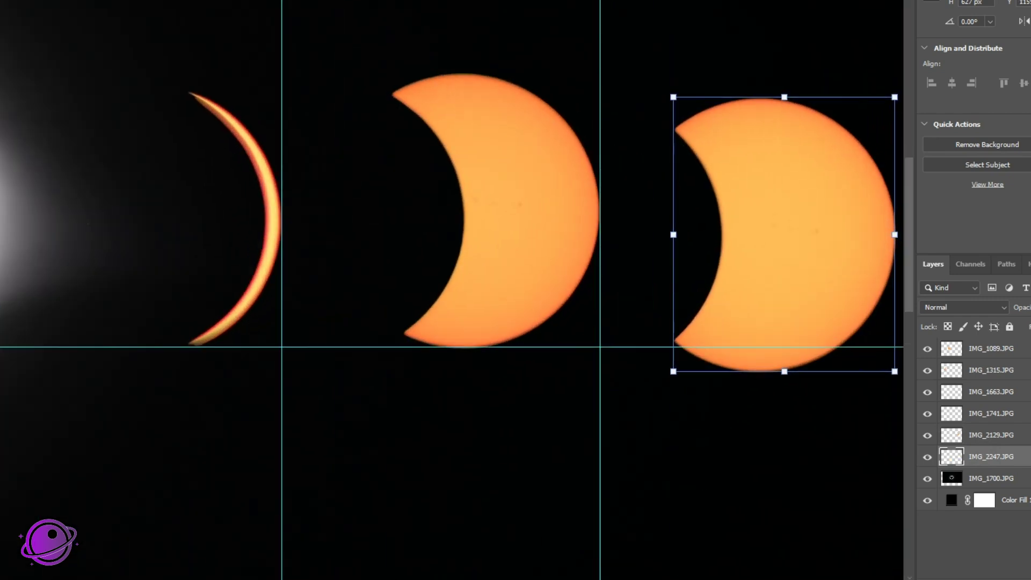
{"action": "scroll", "coordinate": [568, 109], "scroll_direction": "right", "scroll_amount": 3}
{"action": "scroll", "coordinate": [595, 146], "scroll_direction": "up", "scroll_amount": 2}
{"action": "scroll", "coordinate": [526, 343], "scroll_direction": "down", "scroll_amount": 5}
{"action": "scroll", "coordinate": [115, 397], "scroll_direction": "down", "scroll_amount": 3}
{"action": "scroll", "coordinate": [18, 253], "scroll_direction": "up", "scroll_amount": 5}
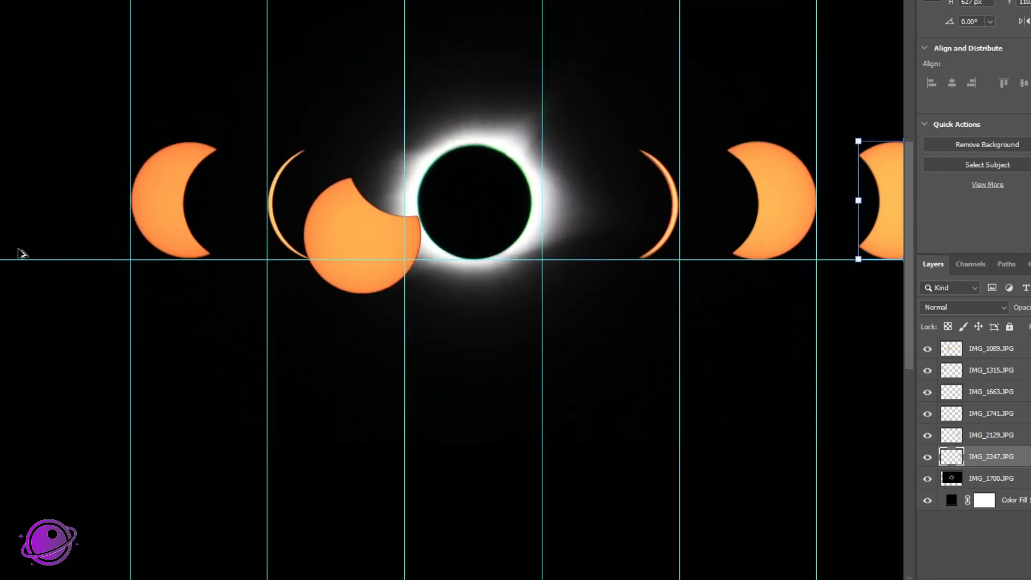
- Move the IMG_1089.JPG partial sun into the leftmost guide cell
{"action": "left_click", "coordinate": [1005, 350]}
{"action": "left_click_drag", "start_coordinate": [662, 214], "coordinate": [54, 140]}
{"action": "left_click_drag", "start_coordinate": [460, 529], "coordinate": [481, 577]}
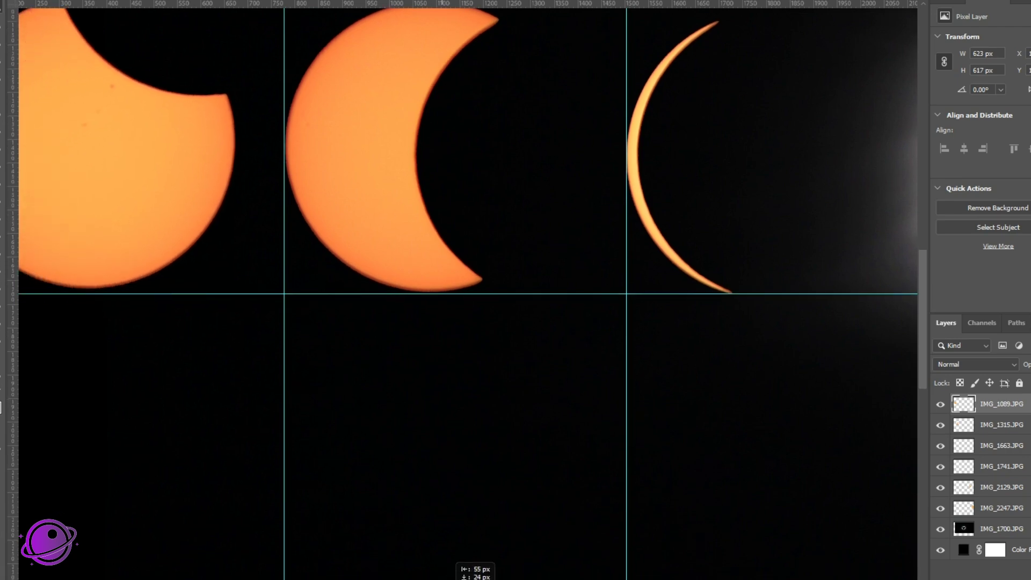
{"action": "scroll", "coordinate": [470, 422], "scroll_direction": "left", "scroll_amount": 5}
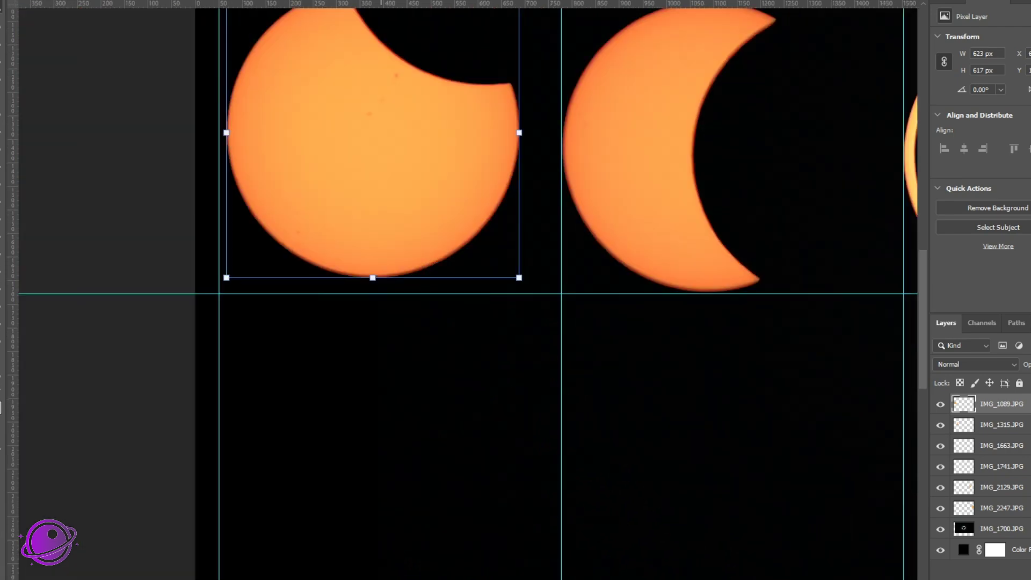
{"action": "scroll", "coordinate": [470, 421], "scroll_direction": "up", "scroll_amount": 2}
{"action": "scroll", "coordinate": [483, 427], "scroll_direction": "up", "scroll_amount": 3}
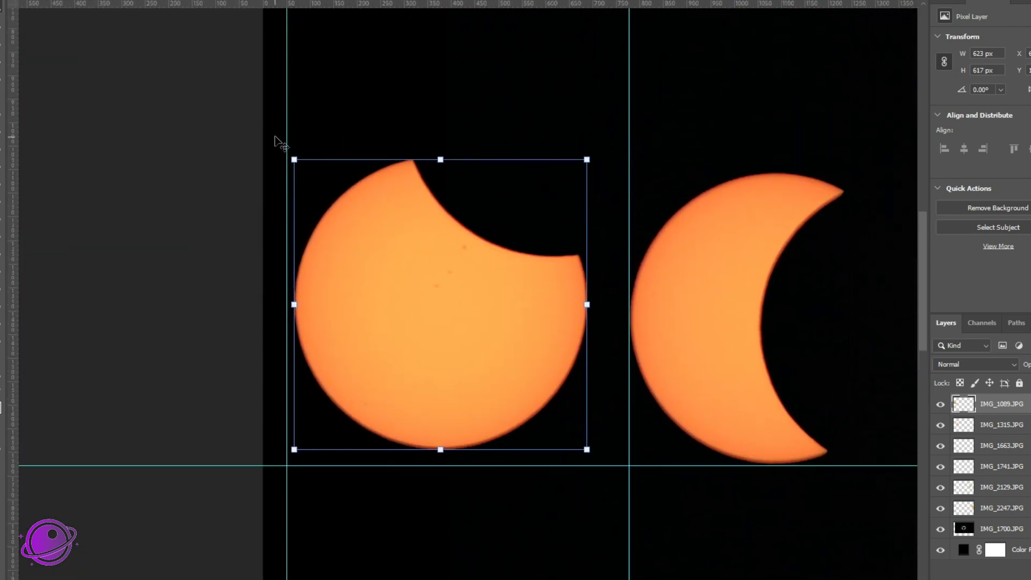
- Undo the accidental rotation applied to the leftmost partial sun
{"action": "left_click_drag", "start_coordinate": [607, 164], "coordinate": [646, 376]}
{"action": "key", "text": "Return"}
{"action": "key", "text": "ctrl+minus"}
{"action": "key", "text": "ctrl+minus"}
{"action": "key", "text": "ctrl+minus"}
{"action": "key", "text": "ctrl+minus"}
{"action": "key", "text": "ctrl+minus"}
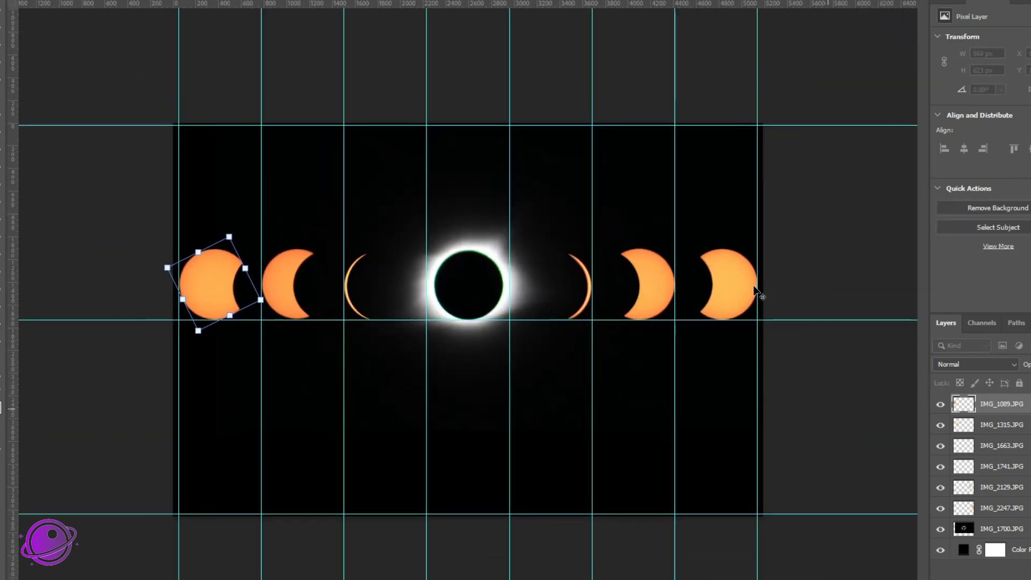
{"action": "key", "text": "ctrl+z"}
{"action": "key", "text": "ctrl+plus"}
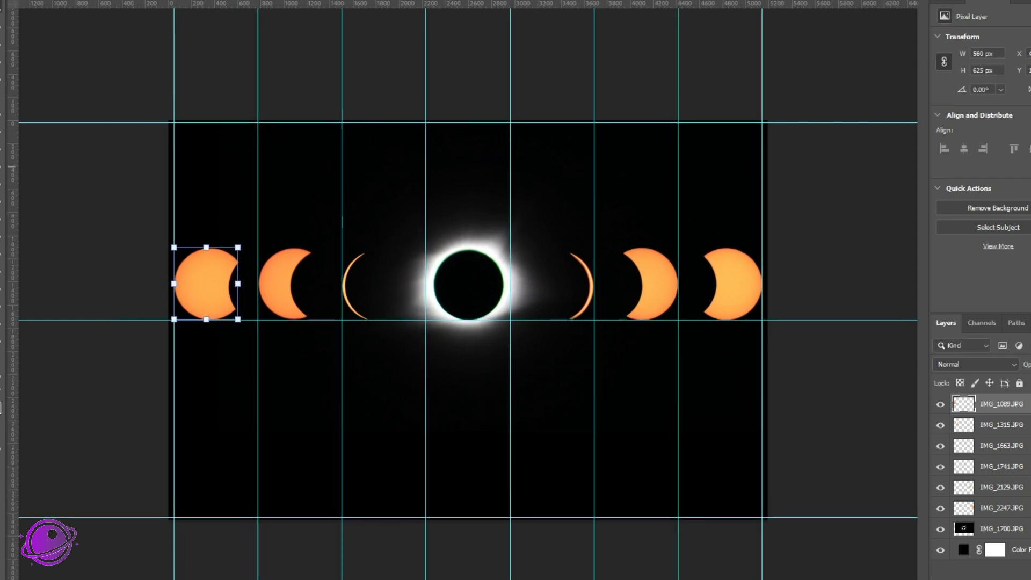
{"action": "left_click", "coordinate": [1004, 549]}
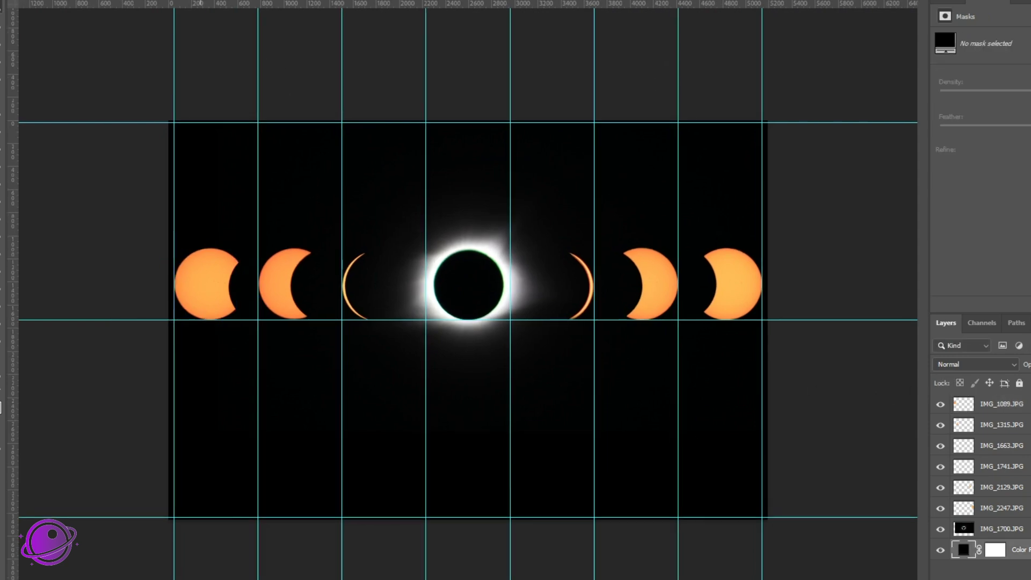
- Hide the cyan guides via View > Show > Guides
{"action": "left_click", "coordinate": [113, 7]}
{"action": "mouse_move", "coordinate": [170, 435]}
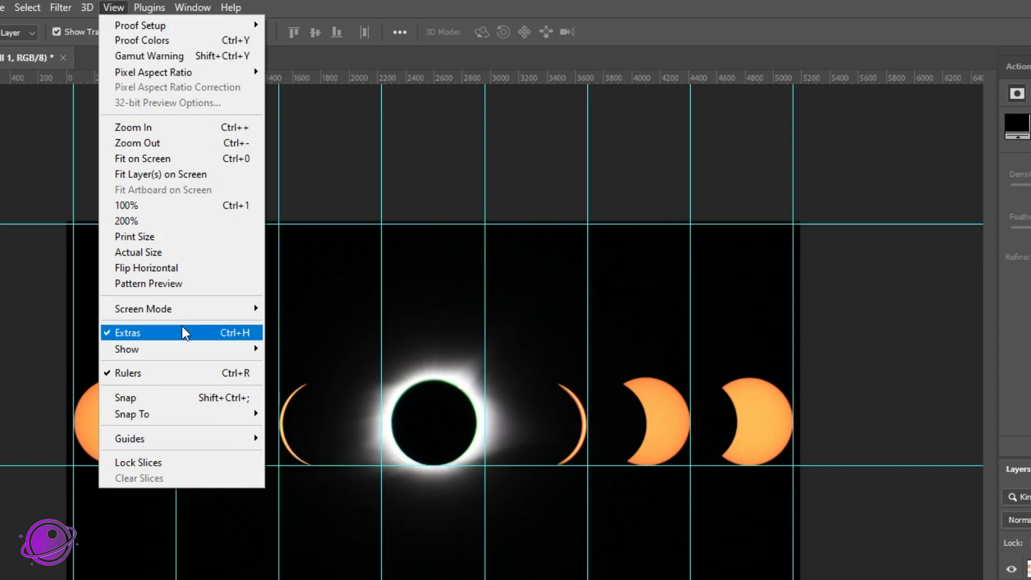
{"action": "mouse_move", "coordinate": [169, 351]}
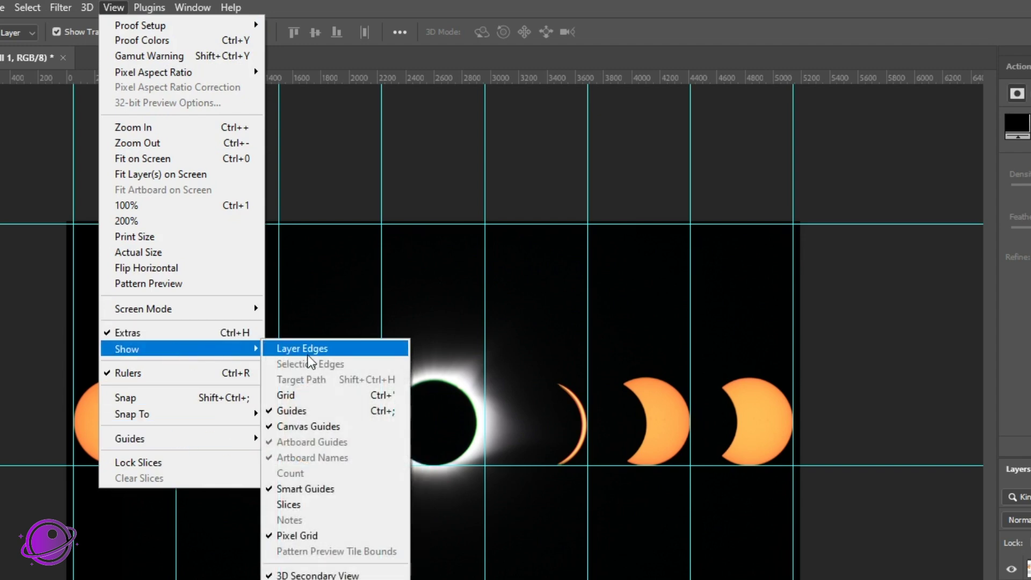
{"action": "left_click", "coordinate": [298, 410]}
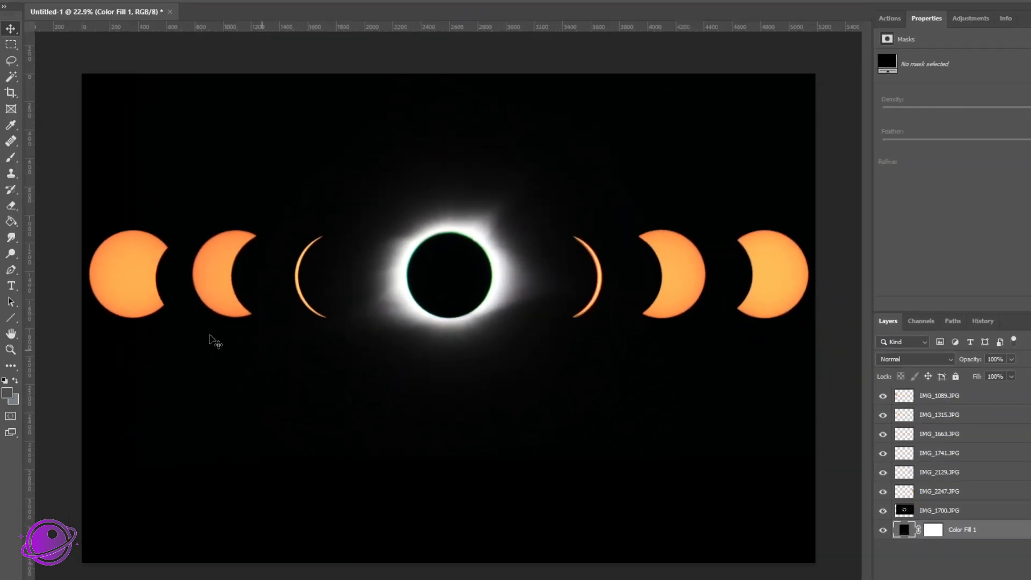
- Crop the canvas top and bottom to a panoramic strip around the suns
{"action": "left_click", "coordinate": [950, 511]}
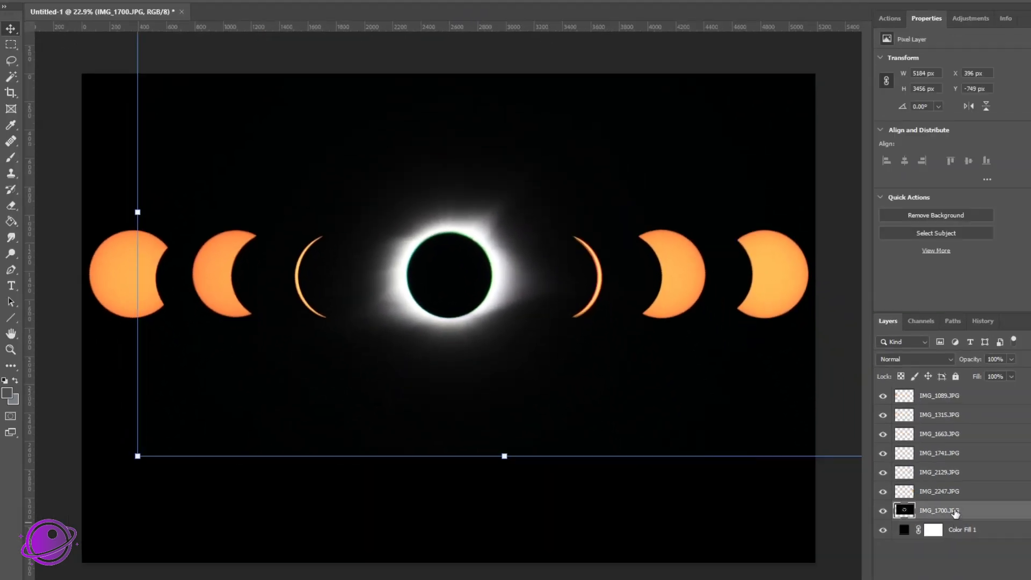
{"action": "left_click", "coordinate": [12, 94]}
{"action": "right_click", "coordinate": [13, 94]}
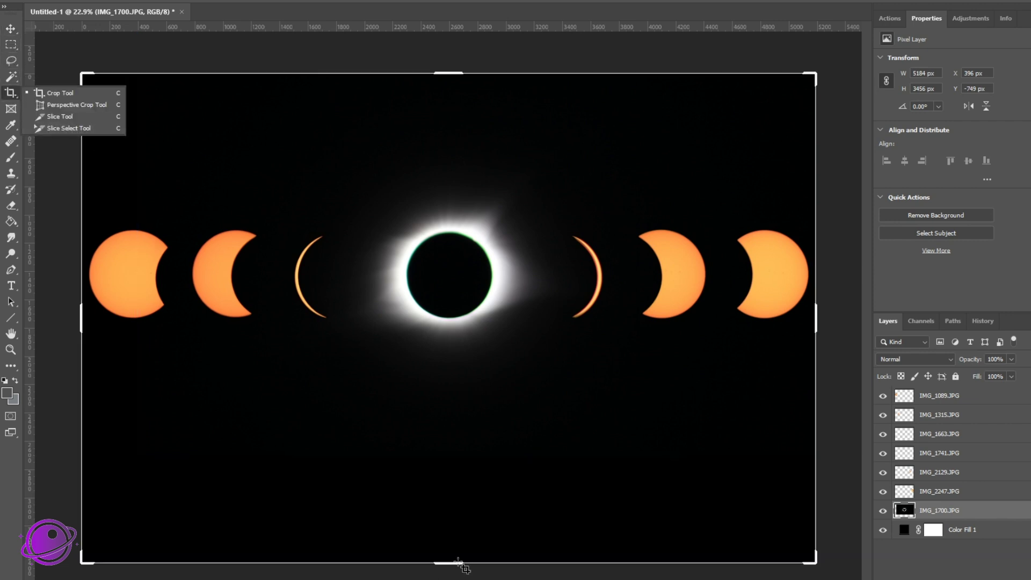
{"action": "left_click_drag", "start_coordinate": [458, 563], "coordinate": [459, 492]}
{"action": "left_click_drag", "start_coordinate": [454, 136], "coordinate": [454, 153]}
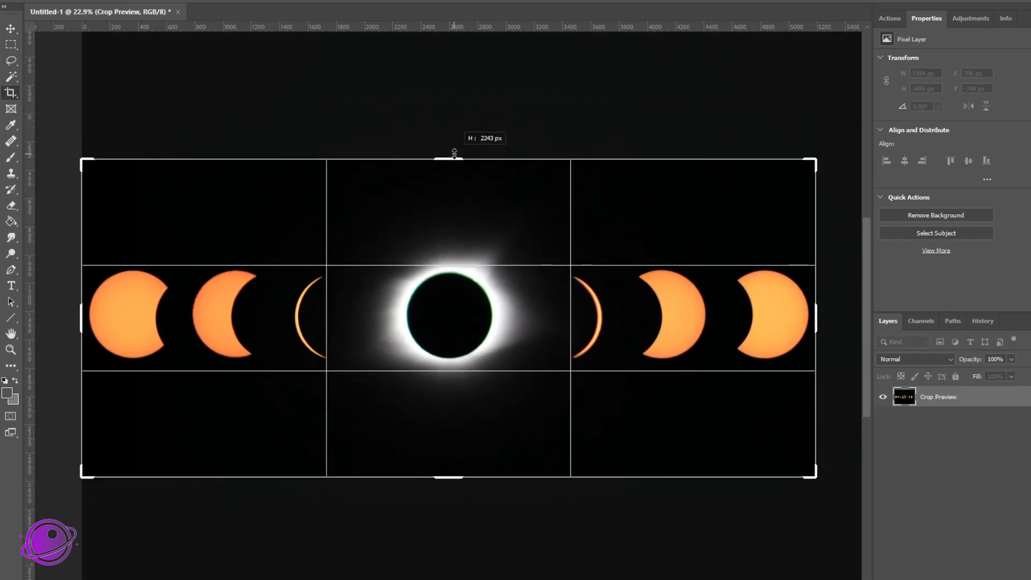
{"action": "key", "text": "Return"}
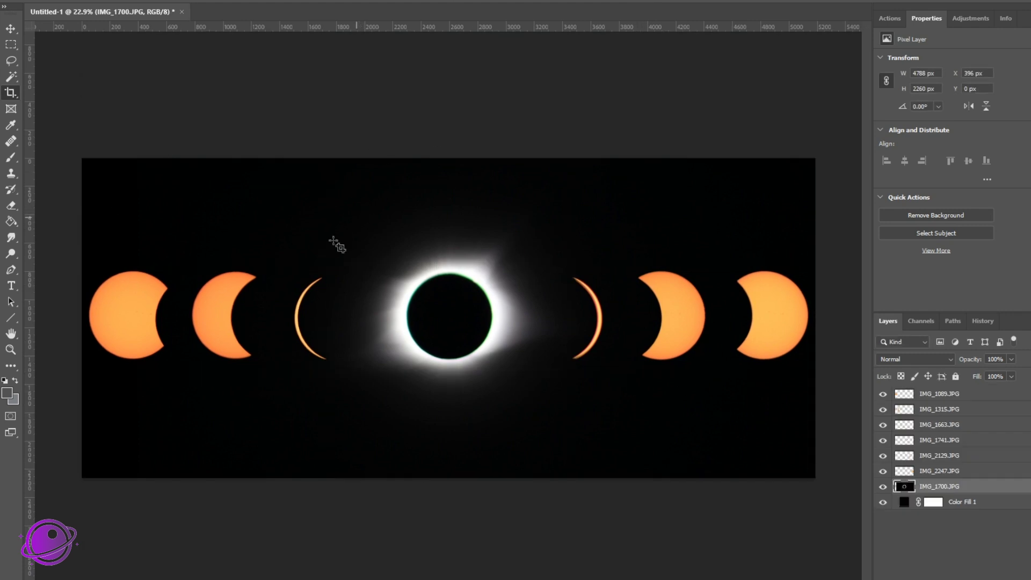
- Reselect layers, ending on the Color Fill 1 background with the Move tool active
{"action": "left_click", "coordinate": [939, 402], "text": "shift"}
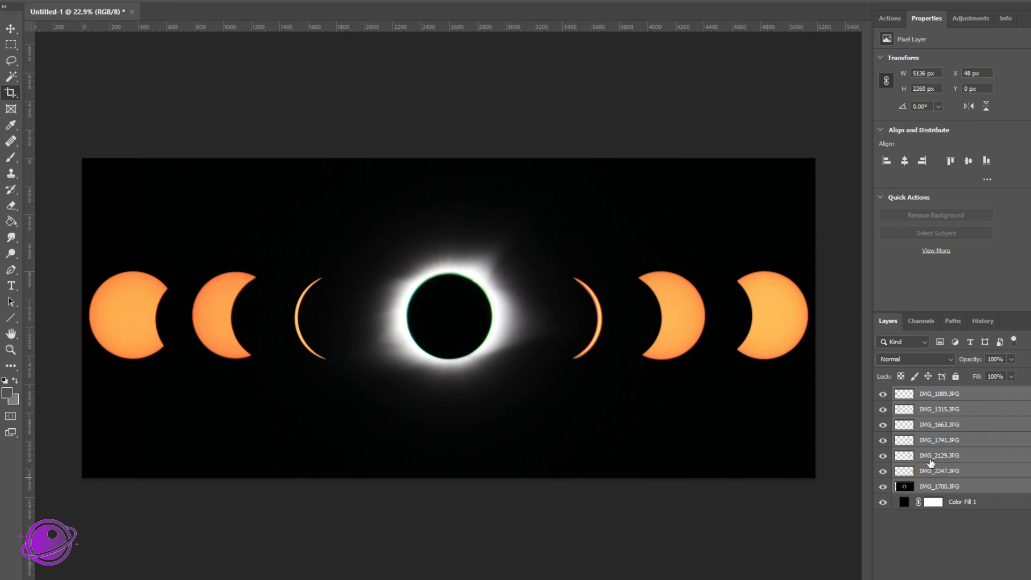
{"action": "left_click", "coordinate": [962, 488]}
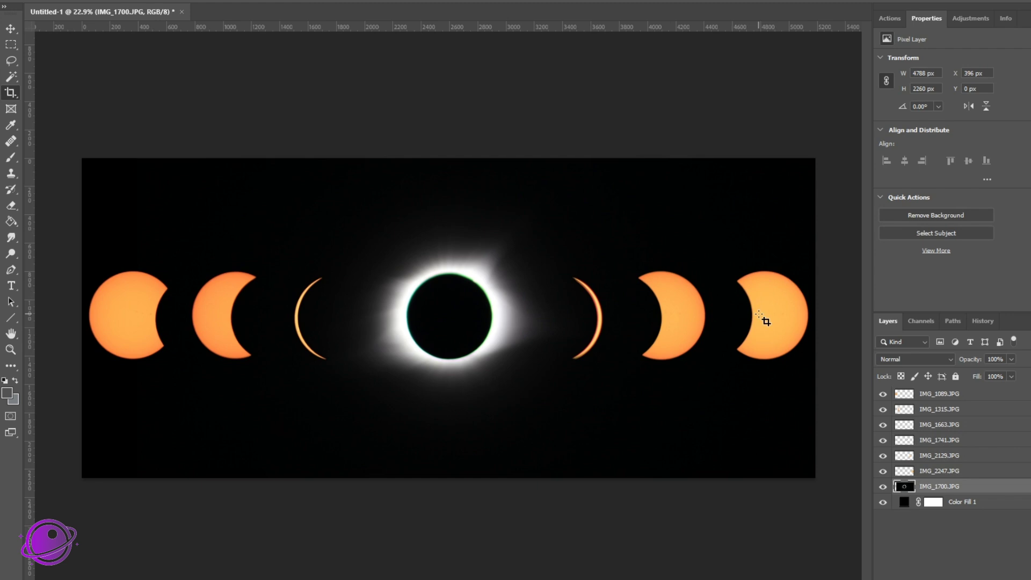
{"action": "key", "text": "v"}
{"action": "left_click", "coordinate": [1007, 504]}
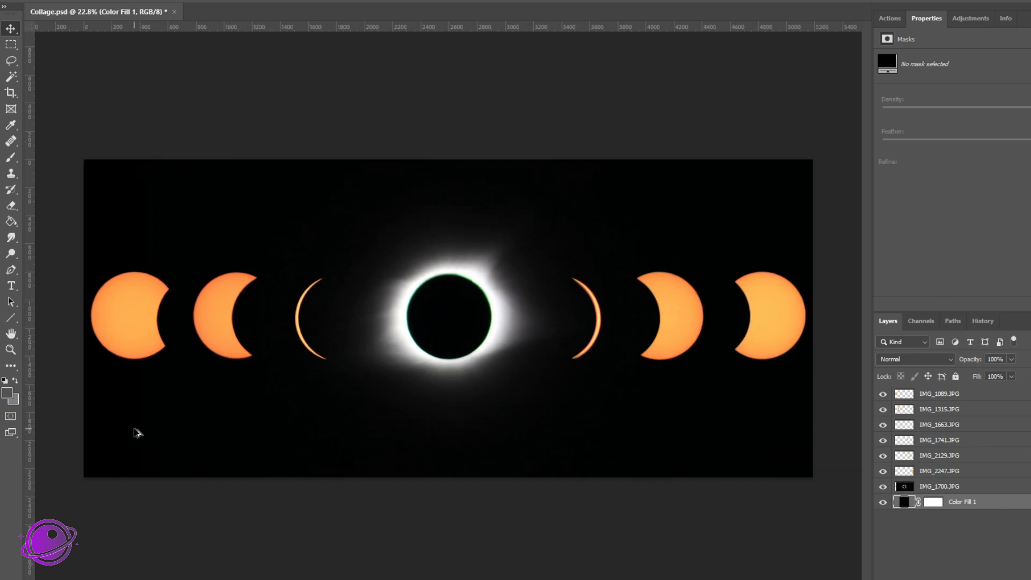
- Set the Color Fill 1 colour to 010202, sampled from the photo's dark sky
{"action": "scroll", "coordinate": [138, 433], "scroll_direction": "up", "scroll_amount": 5}
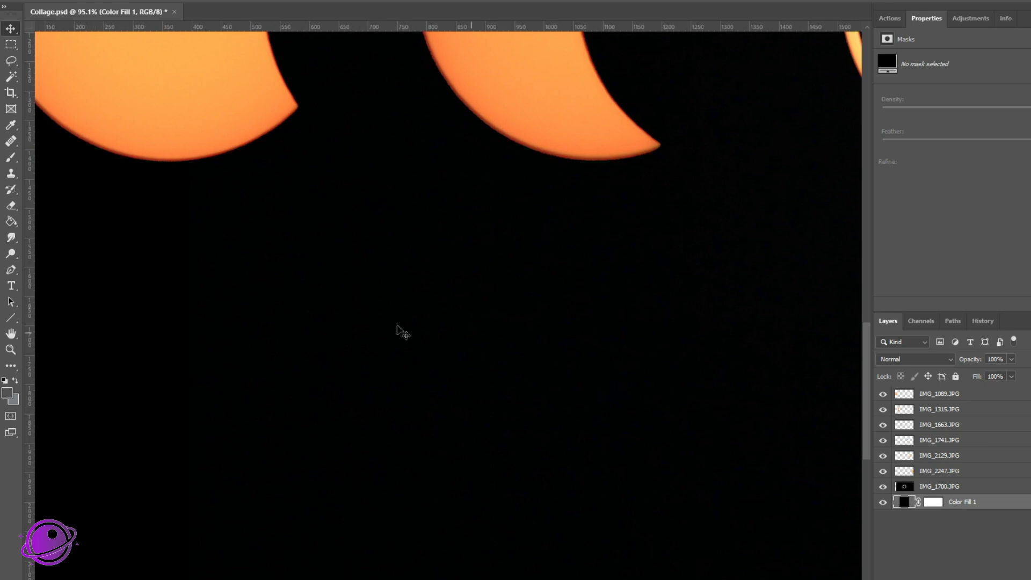
{"action": "scroll", "coordinate": [134, 385], "scroll_direction": "up", "scroll_amount": 2}
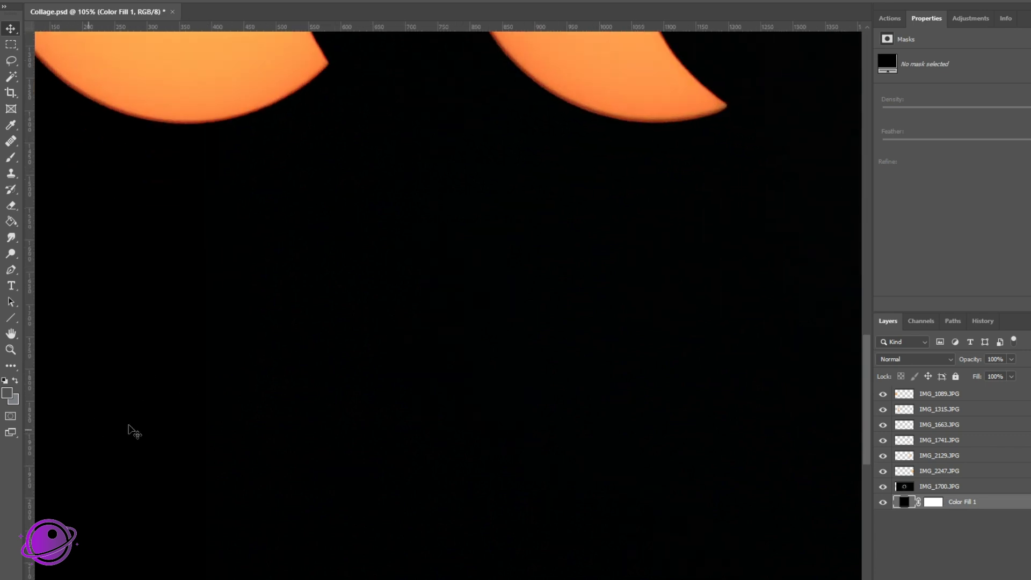
{"action": "double_click", "coordinate": [903, 503]}
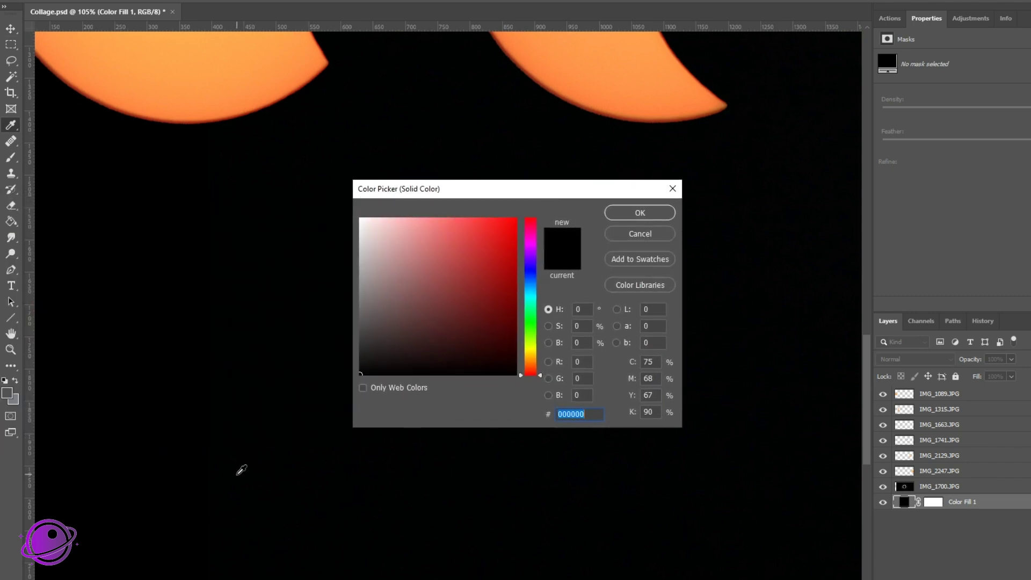
{"action": "left_click", "coordinate": [241, 469]}
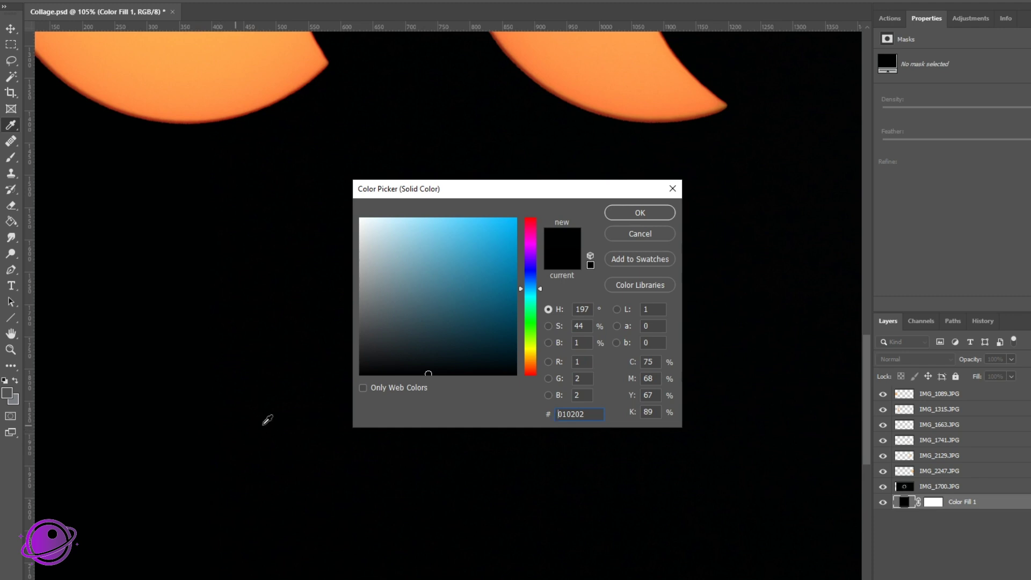
{"action": "key", "text": "alt"}
{"action": "left_click", "coordinate": [639, 213]}
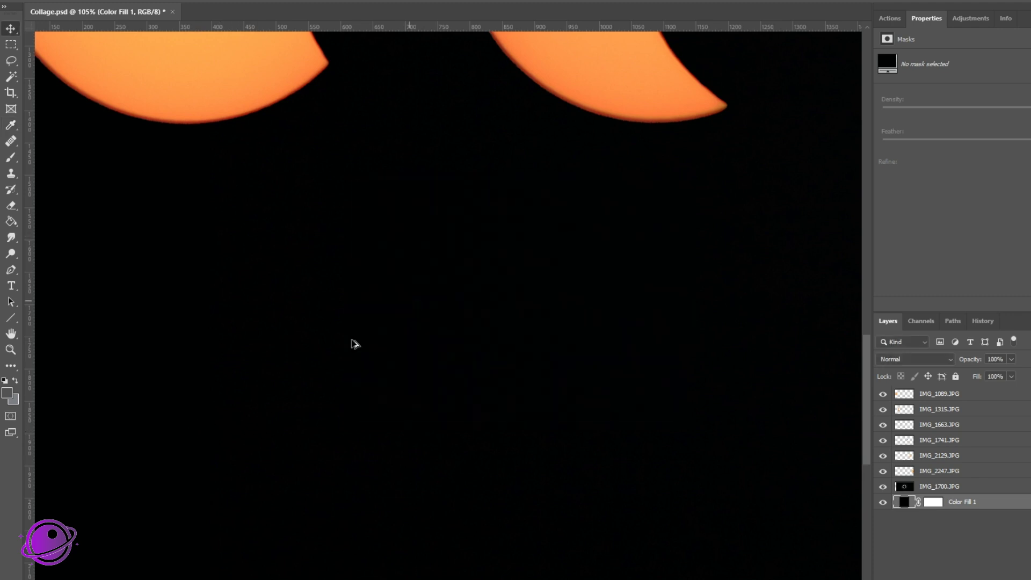
{"action": "scroll", "coordinate": [349, 349], "scroll_direction": "down", "scroll_amount": 5, "text": "alt"}
{"action": "scroll", "coordinate": [344, 369], "scroll_direction": "down", "scroll_amount": 3}
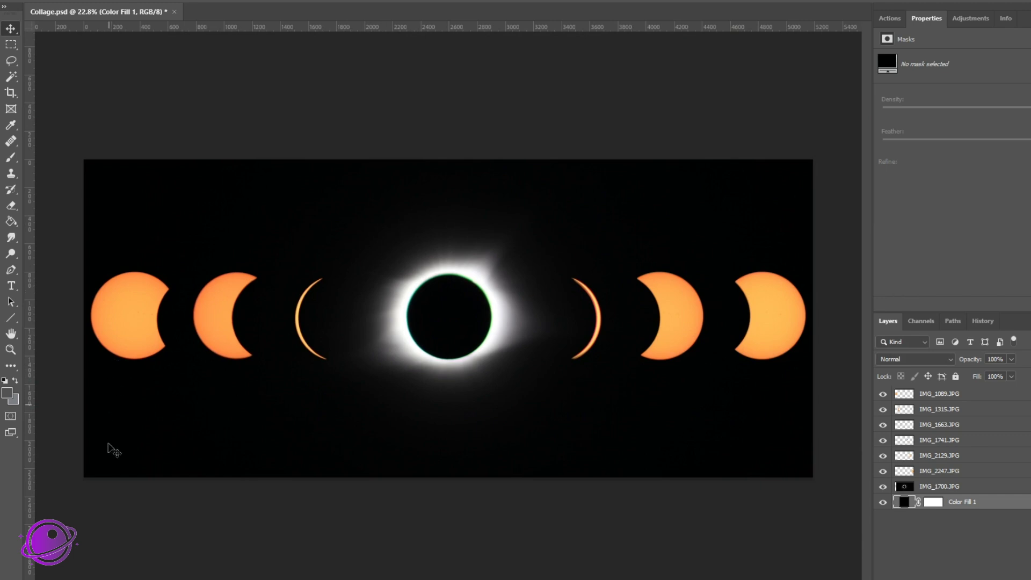
{"action": "scroll", "coordinate": [115, 453], "scroll_direction": "up", "scroll_amount": 3}
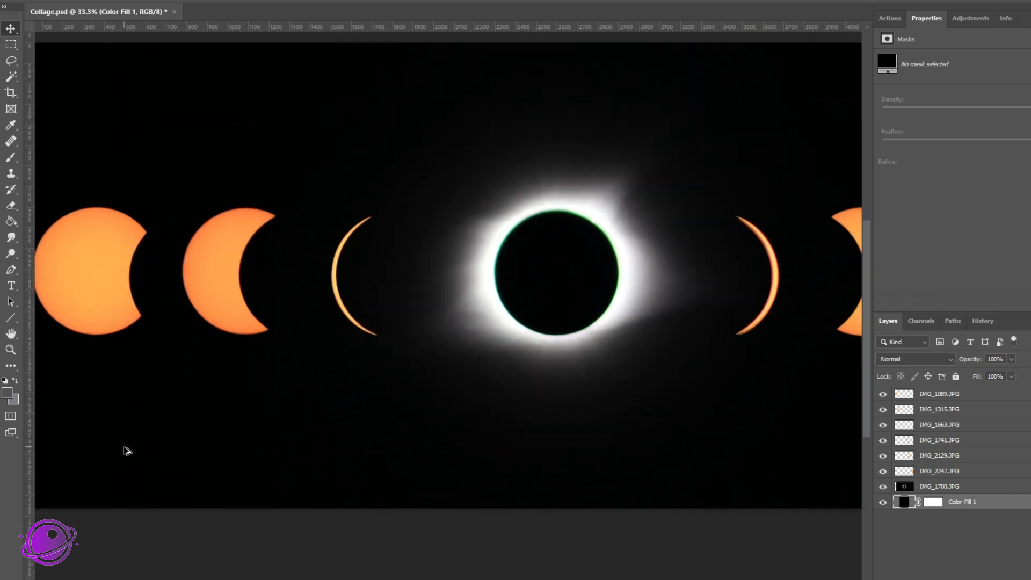
{"action": "scroll", "coordinate": [102, 483], "scroll_direction": "down", "scroll_amount": 2}
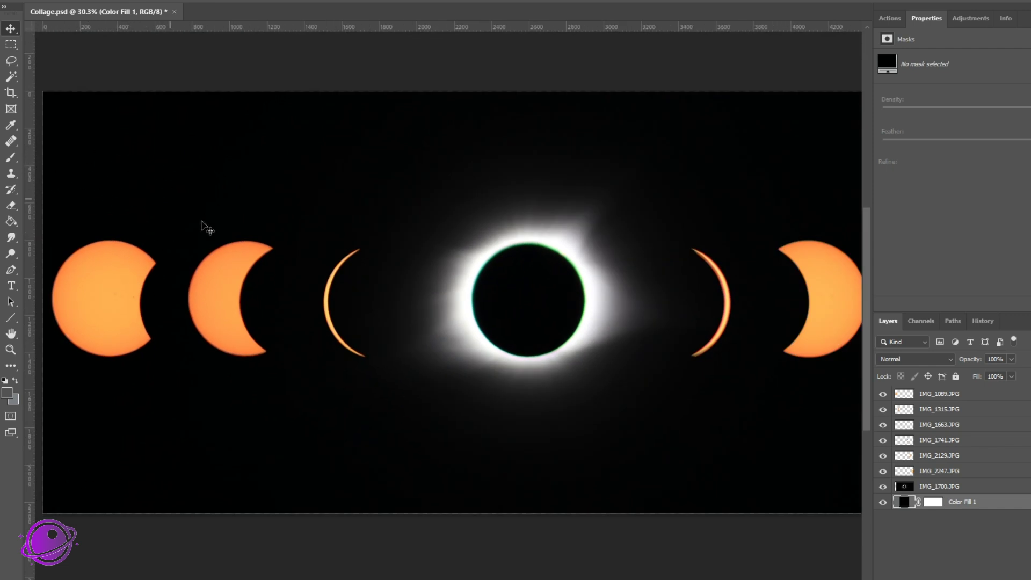
{"action": "scroll", "coordinate": [229, 294], "scroll_direction": "down", "scroll_amount": 1}
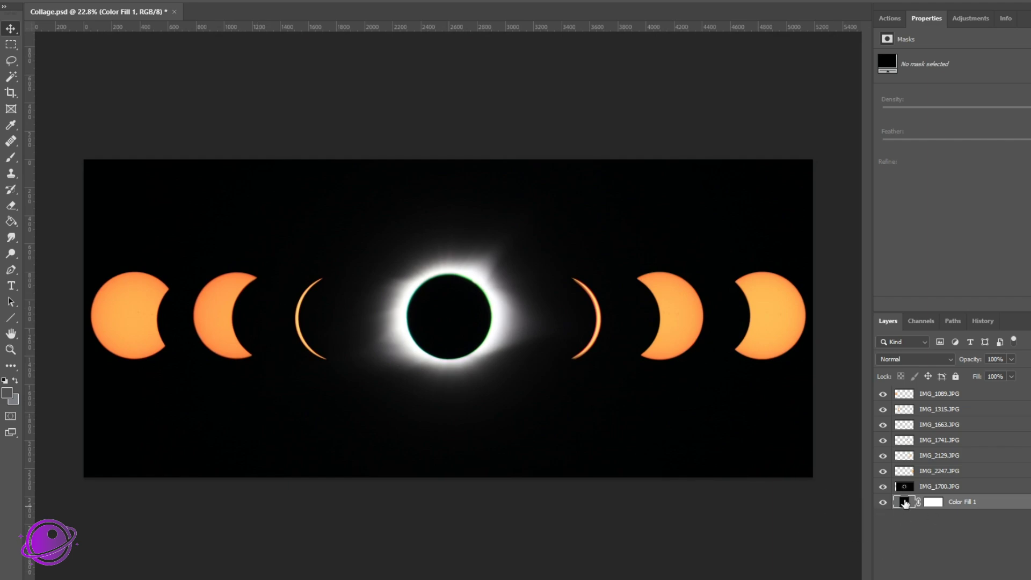